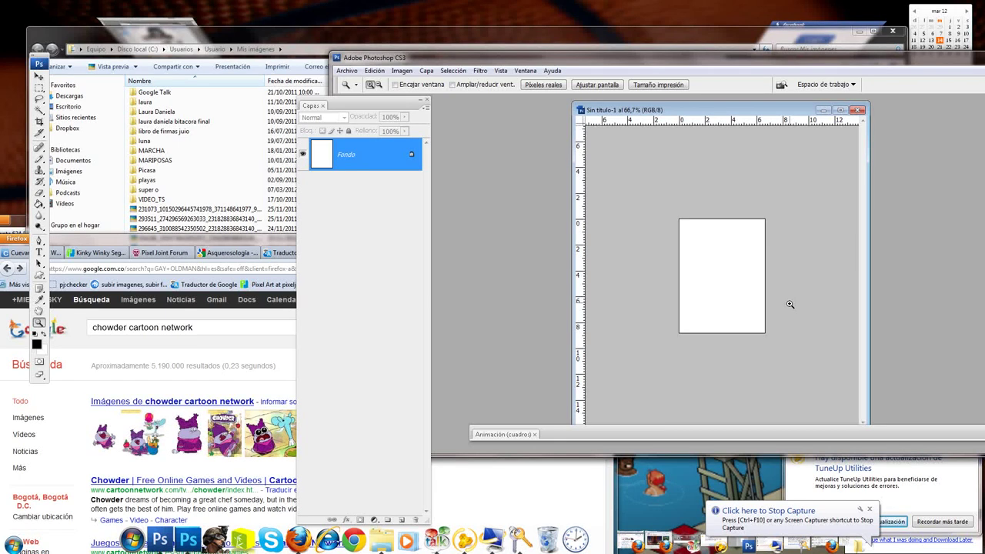
Bring Firefox forward and switch to Google Images results for 'chowder cartoon network'.
click(229, 245)
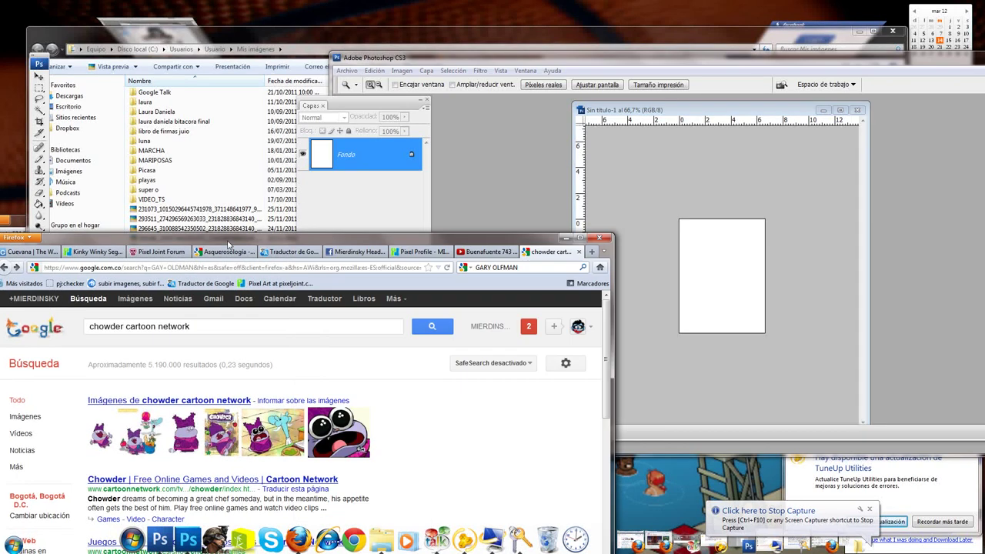
drag(228, 245, 475, 99)
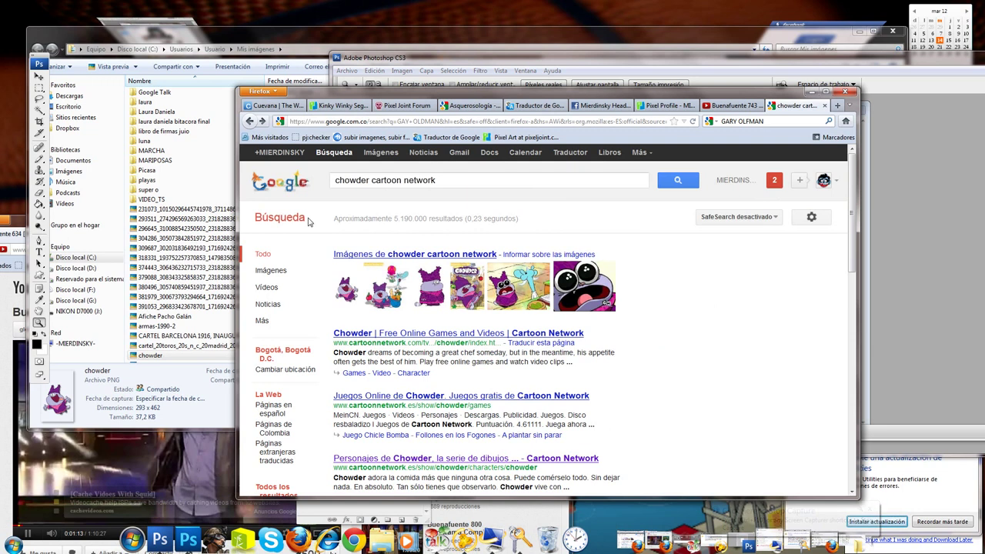
click(291, 283)
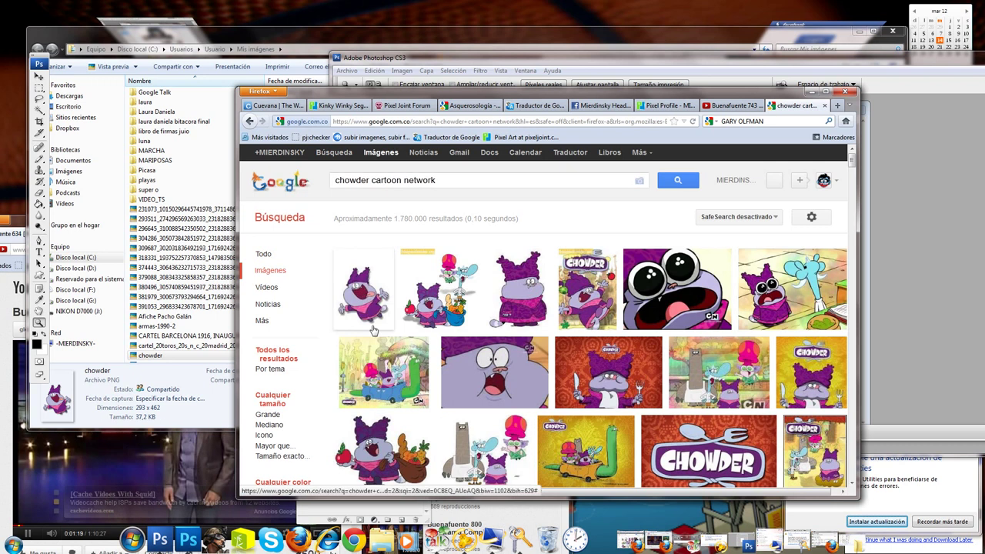
mouse_move(362, 300)
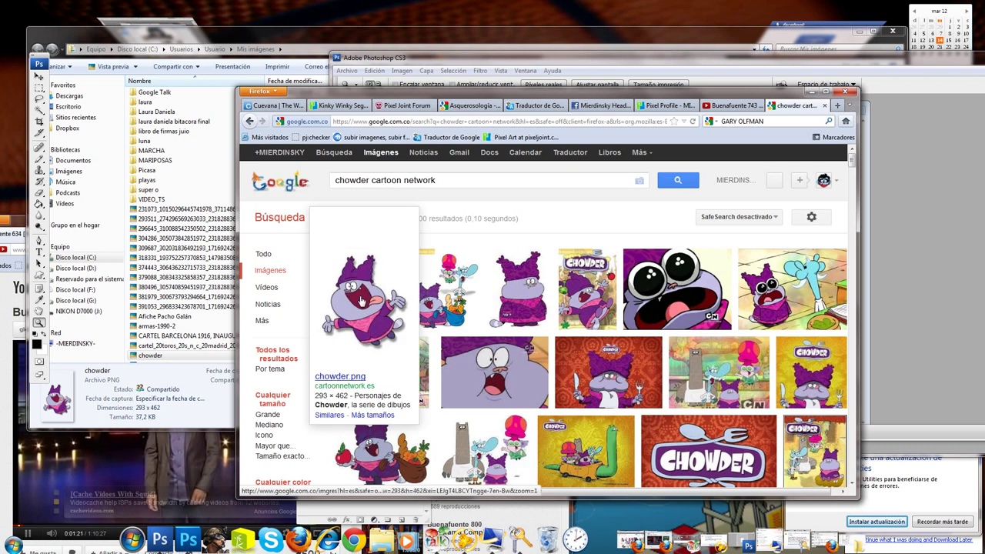
Open chowder.png at full size and start saving the image as 'chowder'.
click(360, 300)
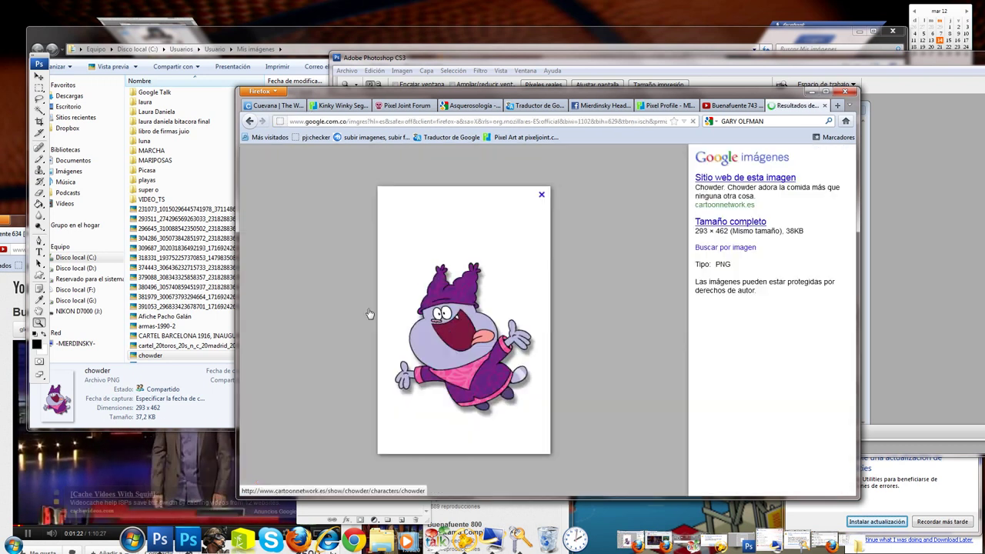
click(742, 224)
right_click(303, 282)
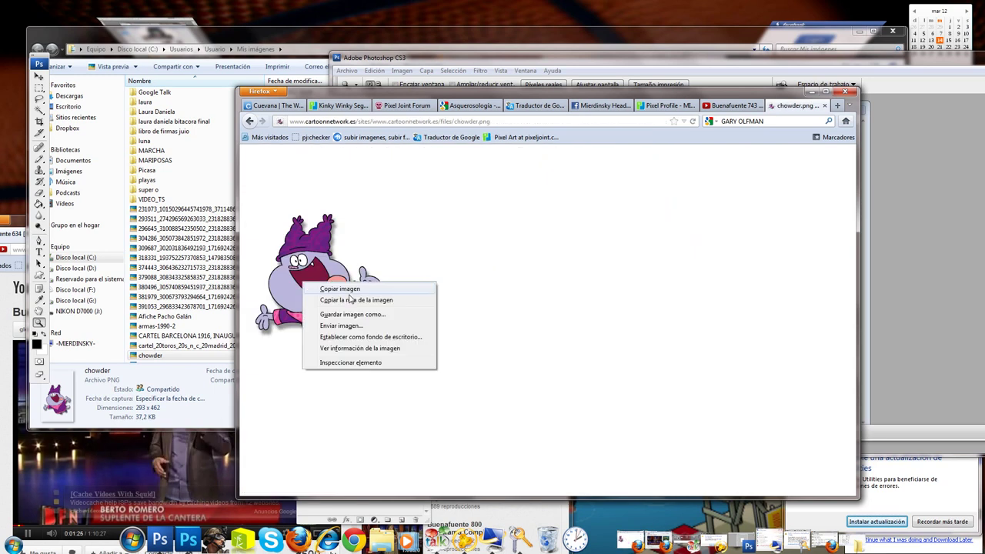
click(348, 292)
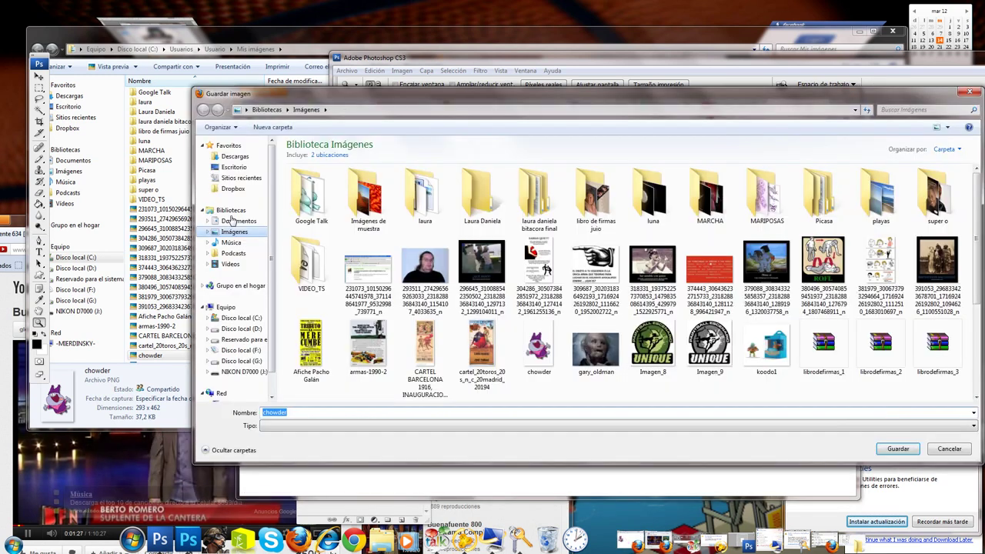
Browse the save dialog to the PIXELALEX folder on drive D.
click(241, 328)
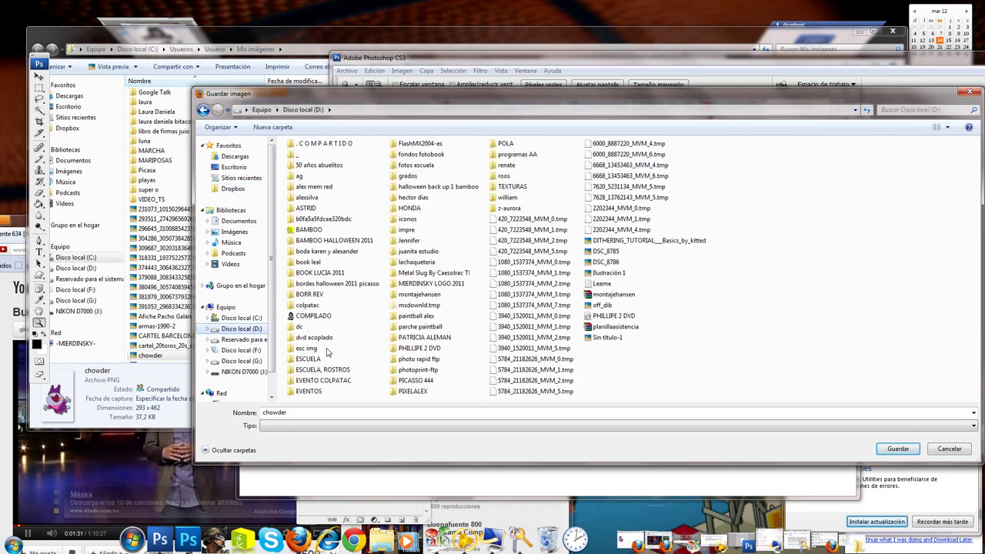
click(404, 284)
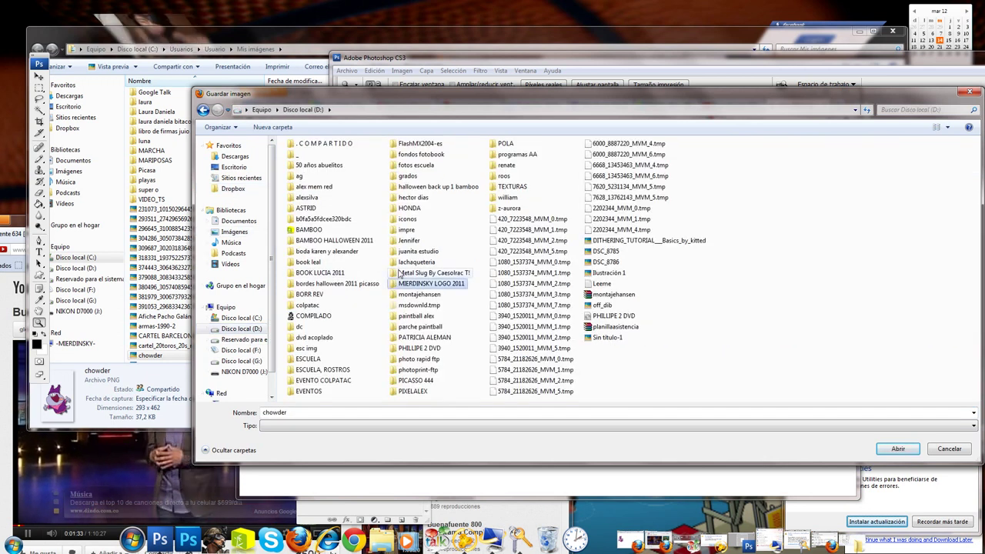
text(pic)
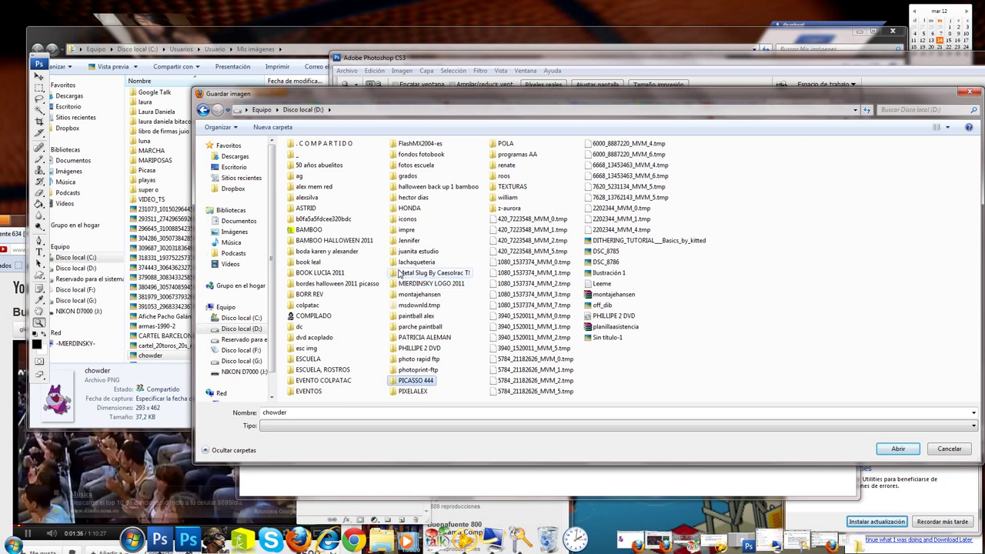
key(Down)
key(Return)
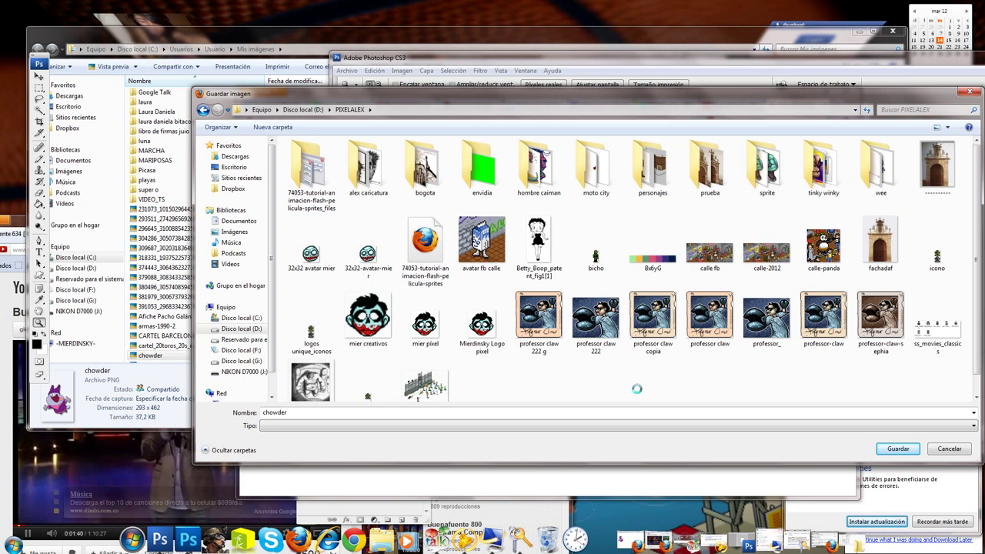
Create a 'chw' folder in PIXELALEX, save the image there, and return to image results.
right_click(529, 393)
click(569, 493)
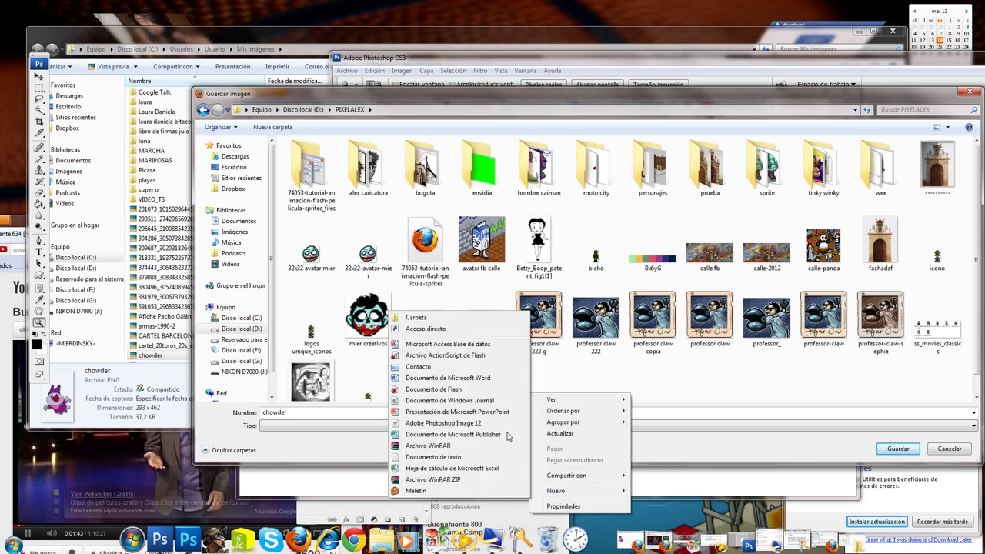
click(416, 318)
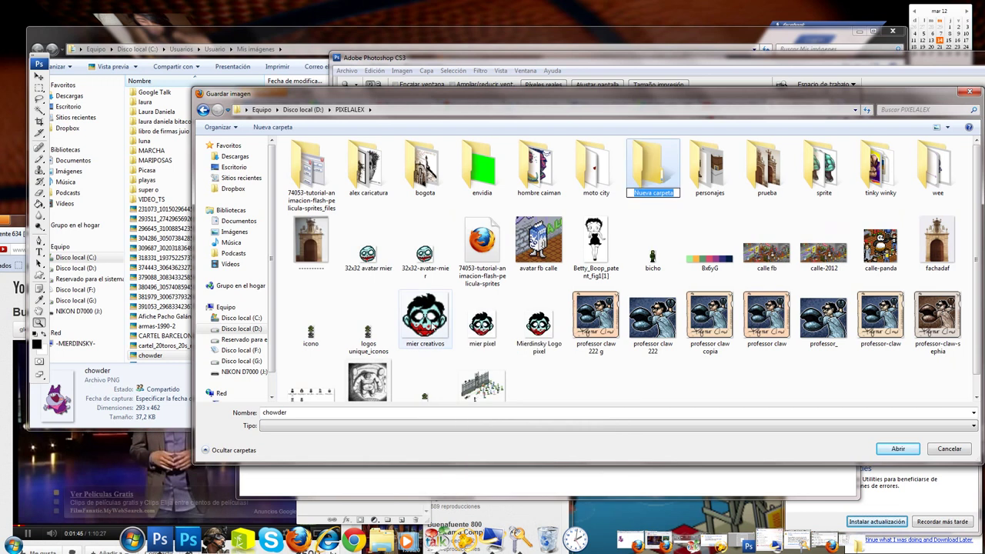
text(ch)
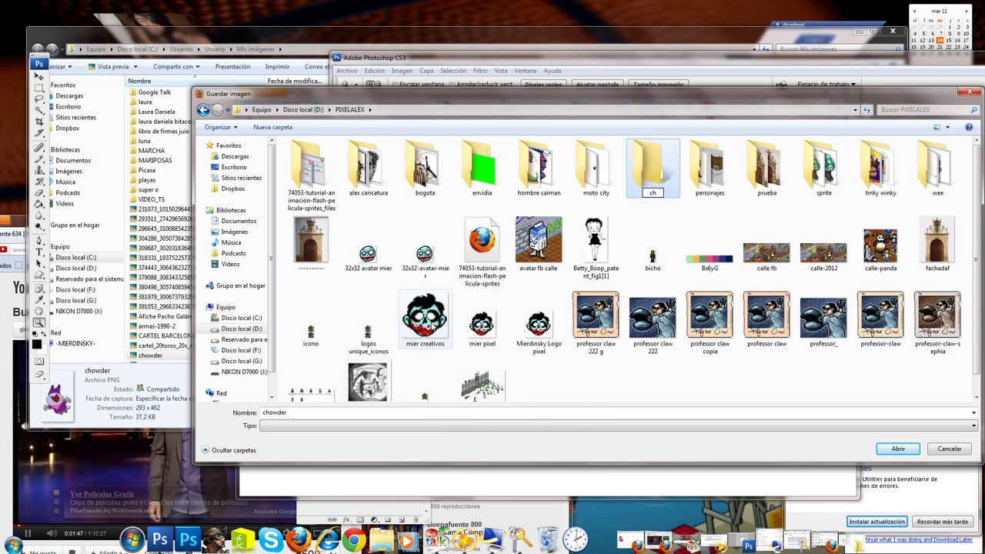
text(w)
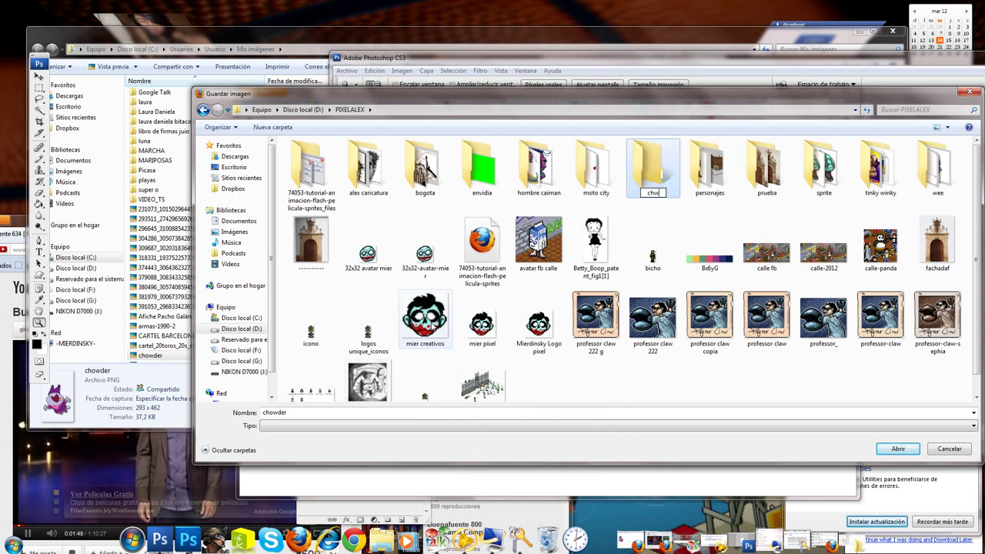
key(Return)
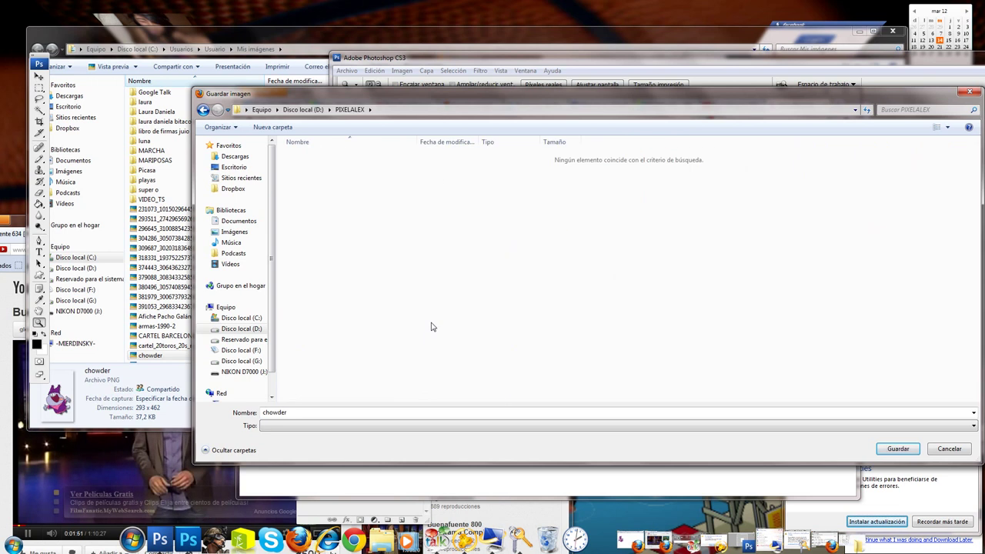
click(905, 450)
click(248, 123)
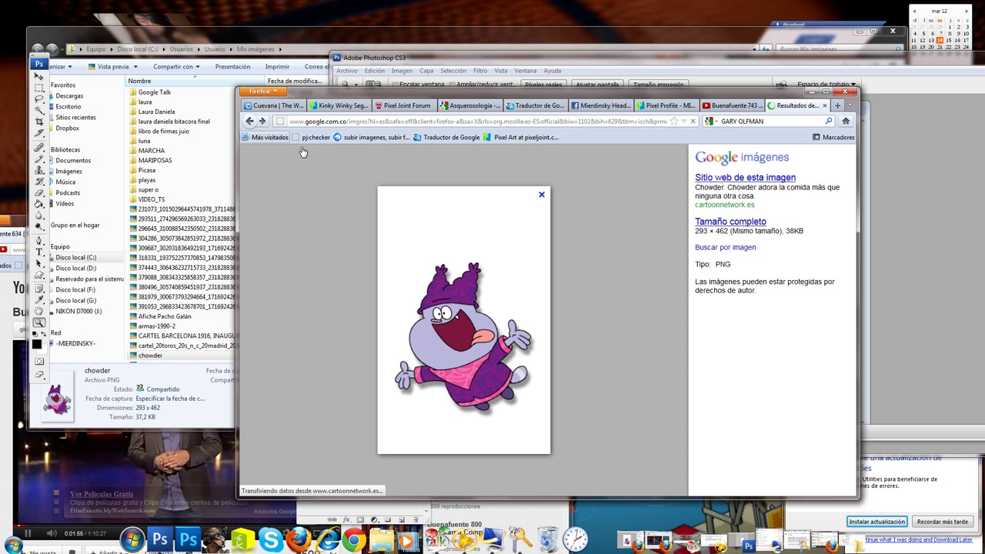
mouse_move(585, 293)
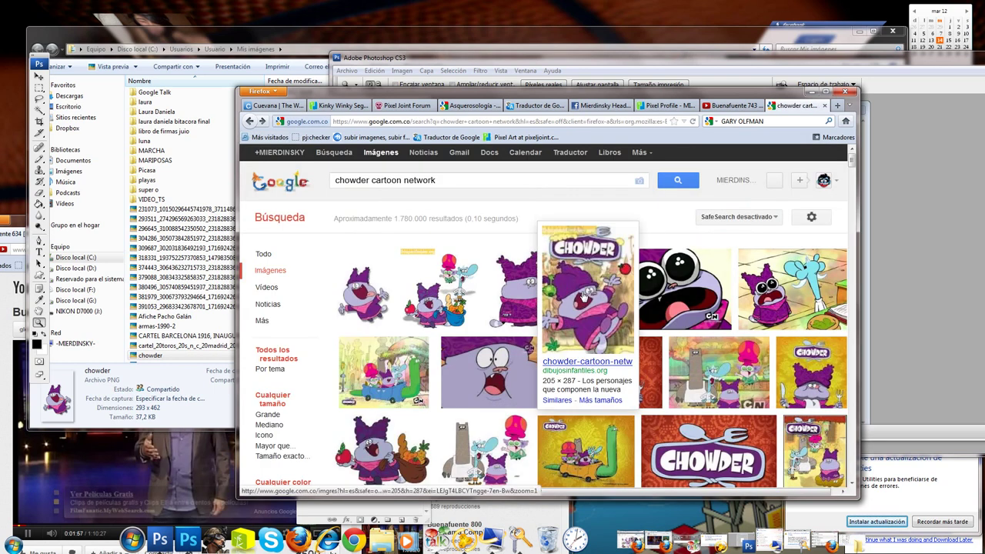
Open the Chowder poster preview, recovering from the forbidden full-size page, and start saving it.
click(595, 310)
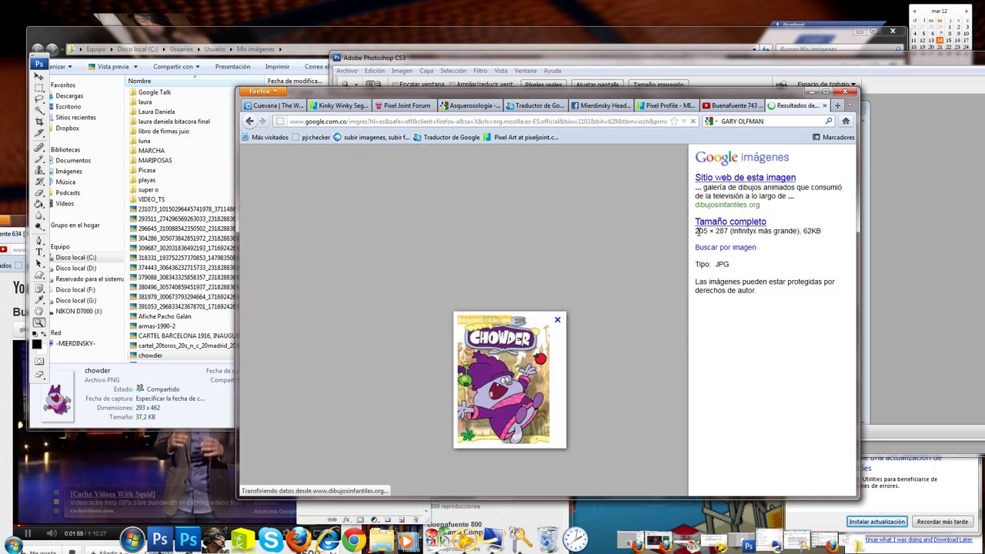
click(712, 224)
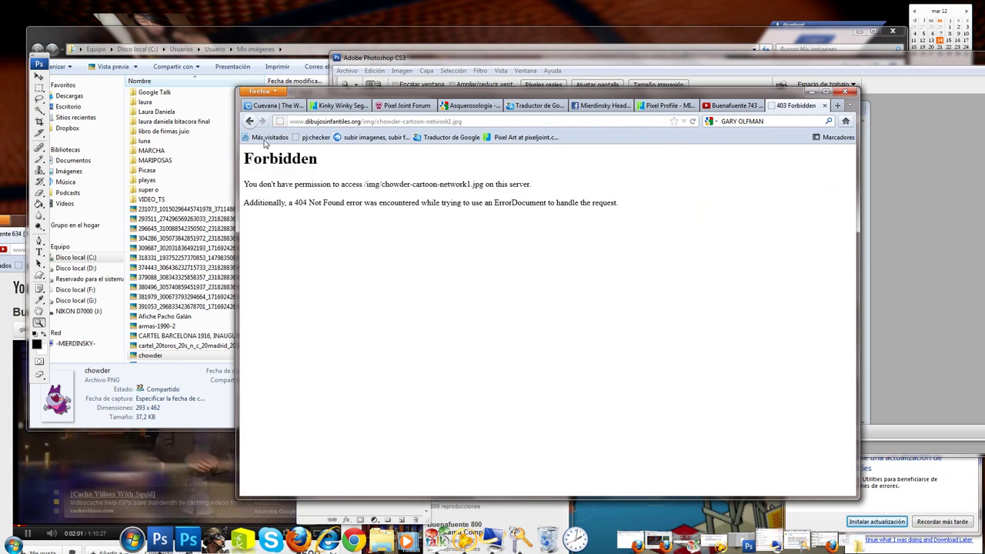
click(249, 121)
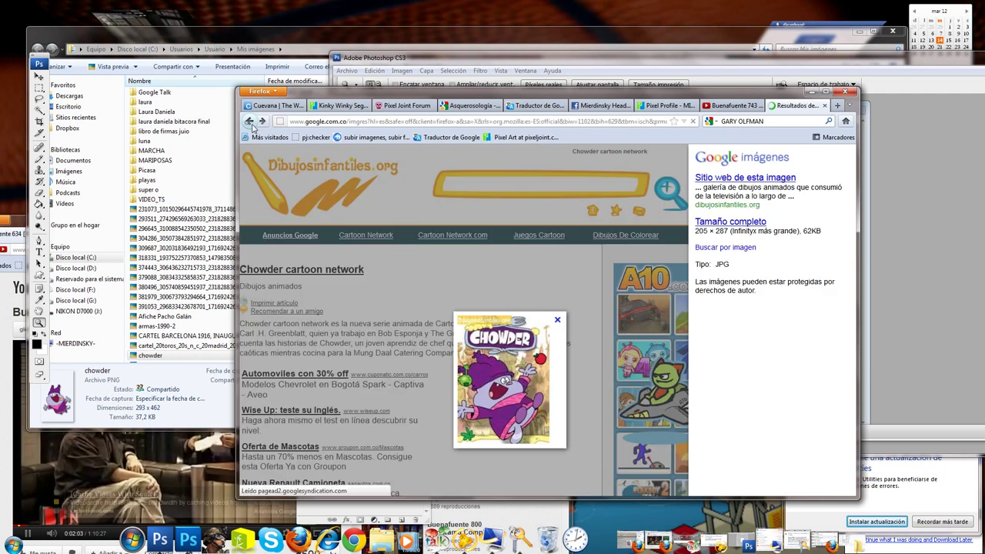
click(250, 123)
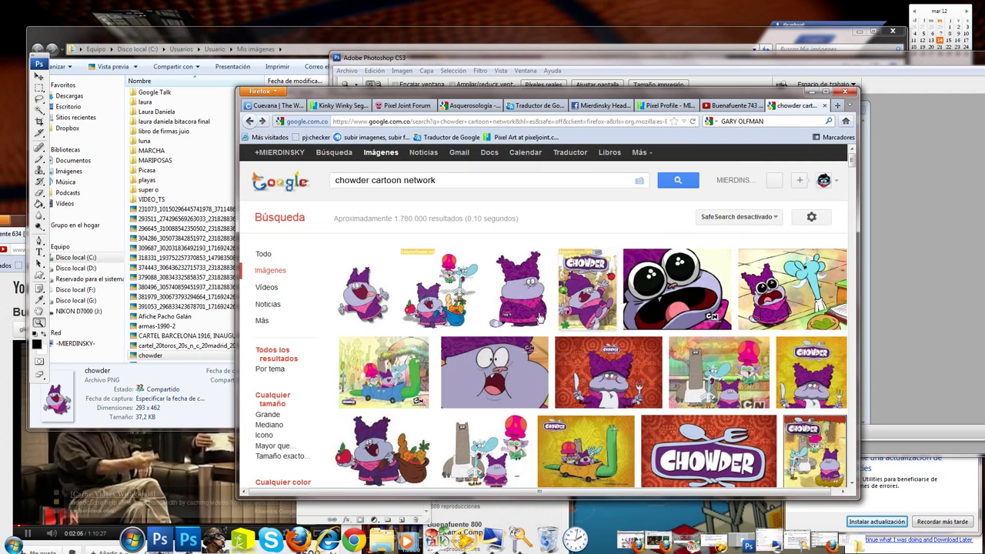
mouse_move(588, 293)
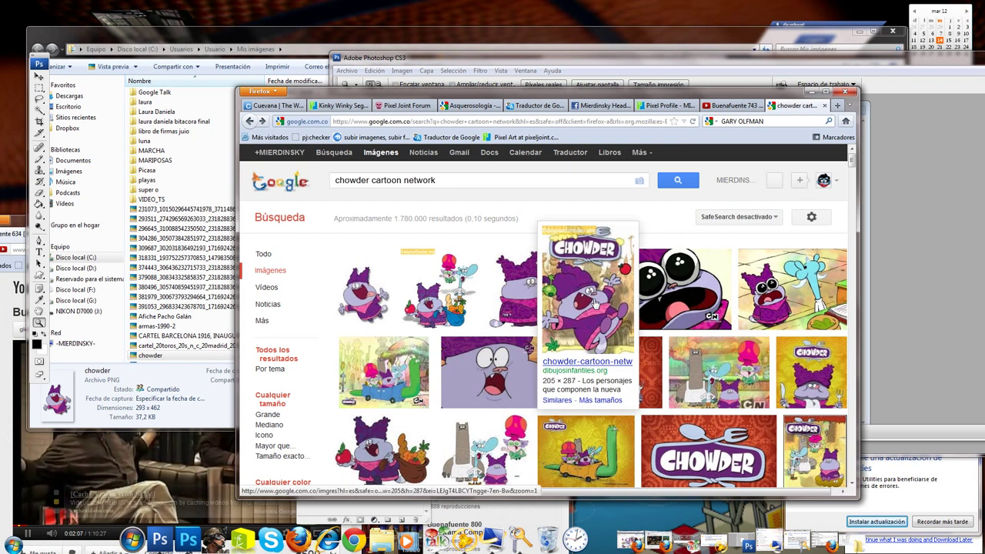
click(598, 307)
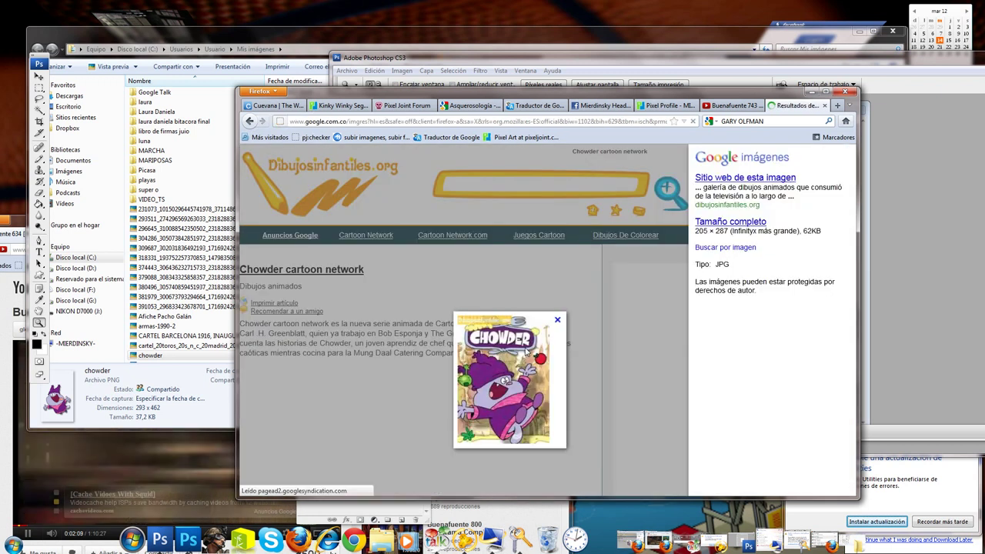
right_click(494, 373)
click(543, 415)
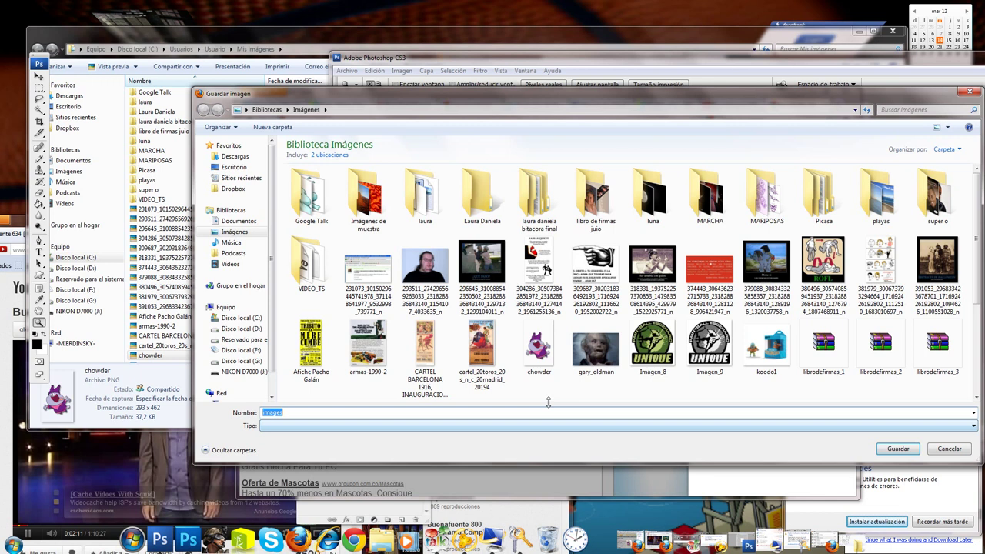
Save the poster as 'images' in D:\PIXELALEX\chw and go back to the web results.
click(256, 329)
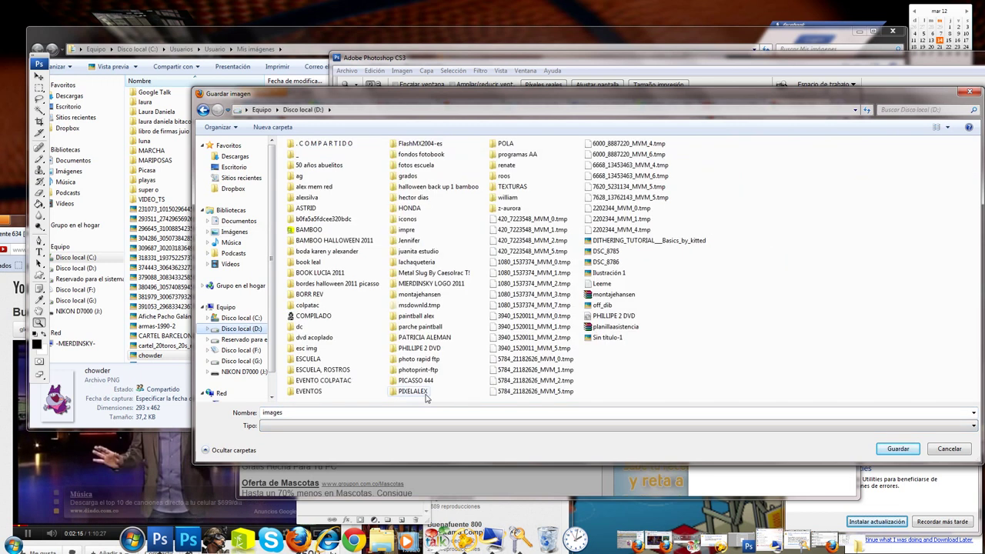
double_click(424, 395)
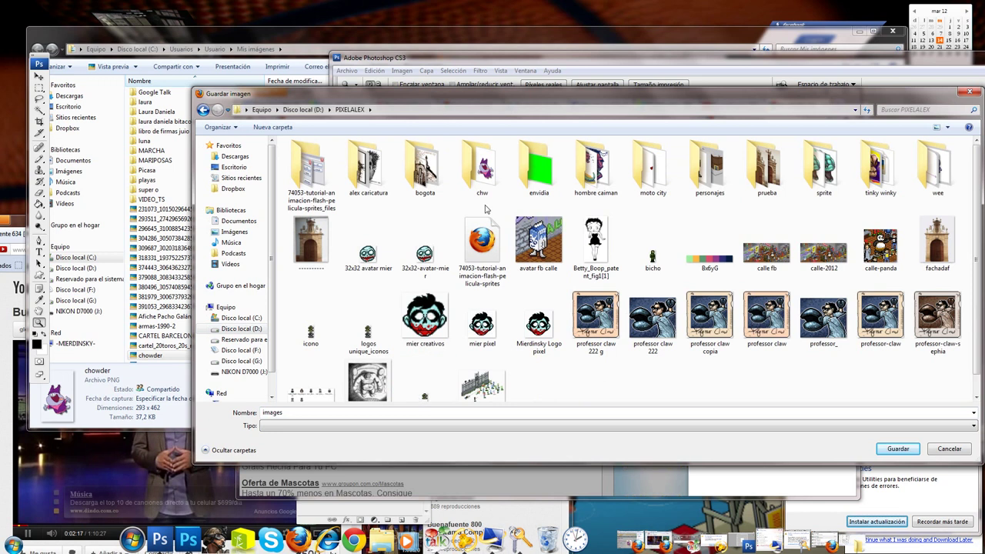
double_click(482, 174)
click(900, 449)
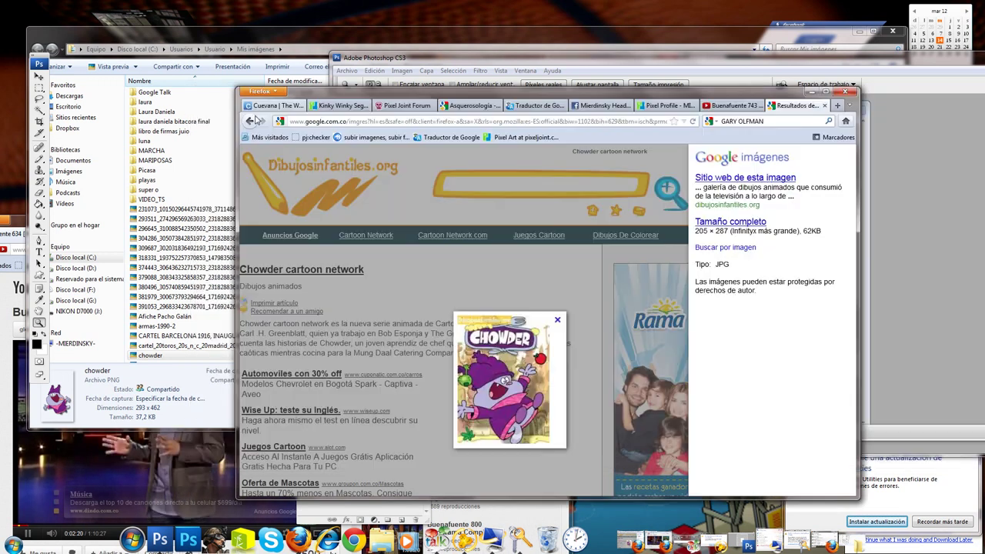
click(251, 121)
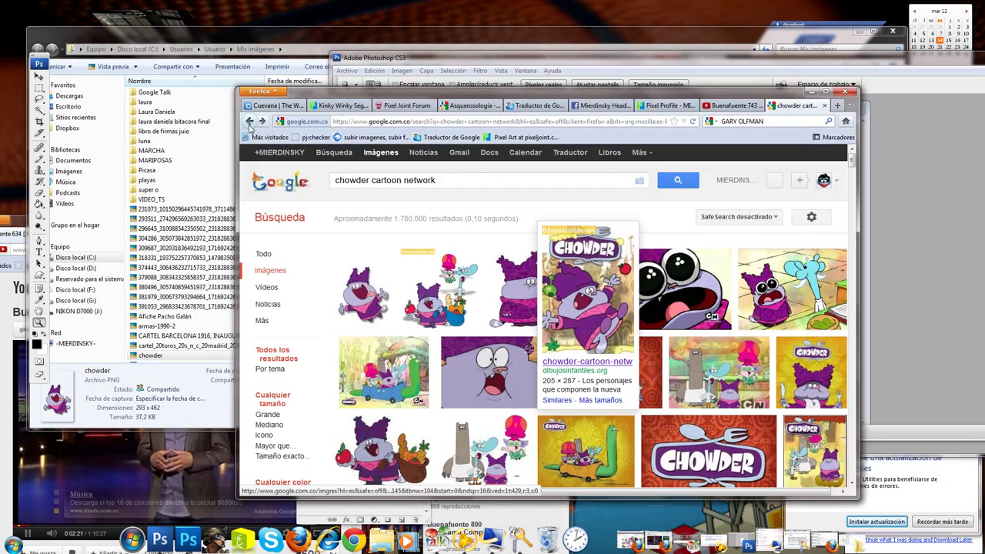
click(250, 120)
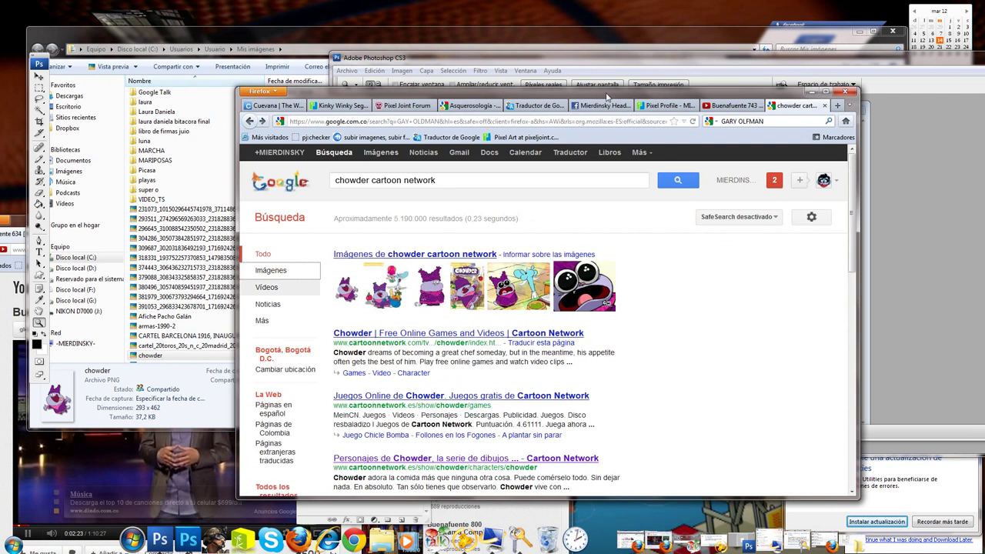
Minimize Firefox, close Photoshop's Animación frames panel, and bring the Mis imágenes window forward.
drag(606, 97, 457, 430)
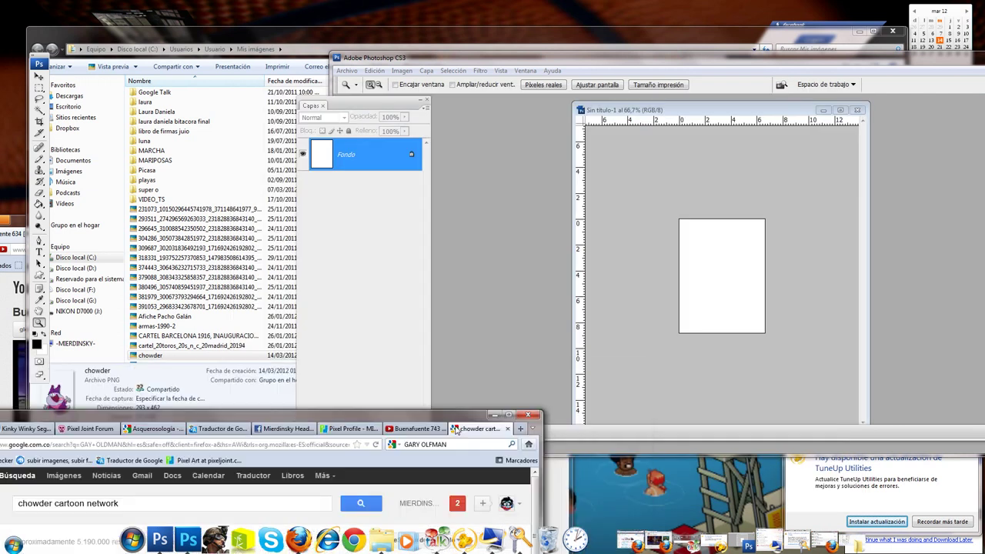
click(494, 415)
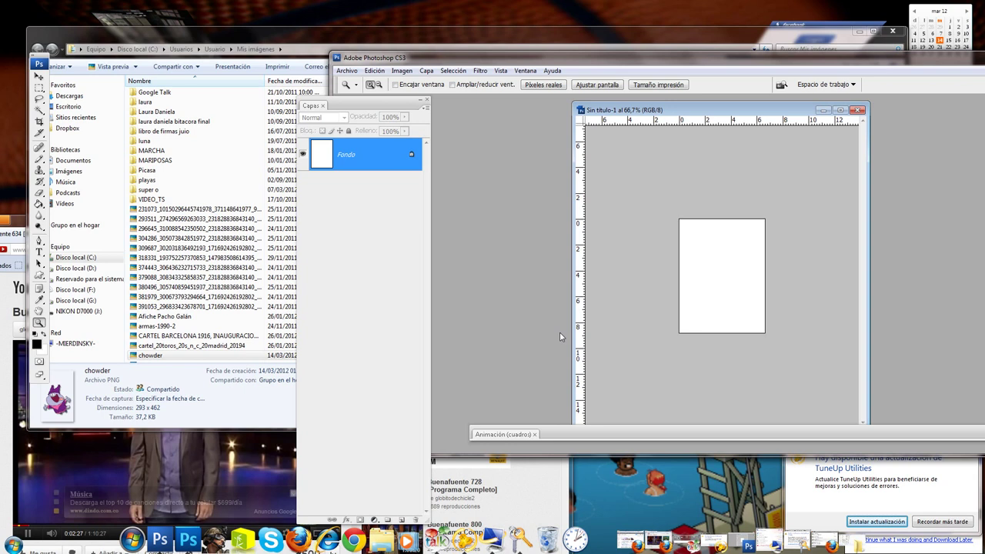
drag(721, 116, 699, 117)
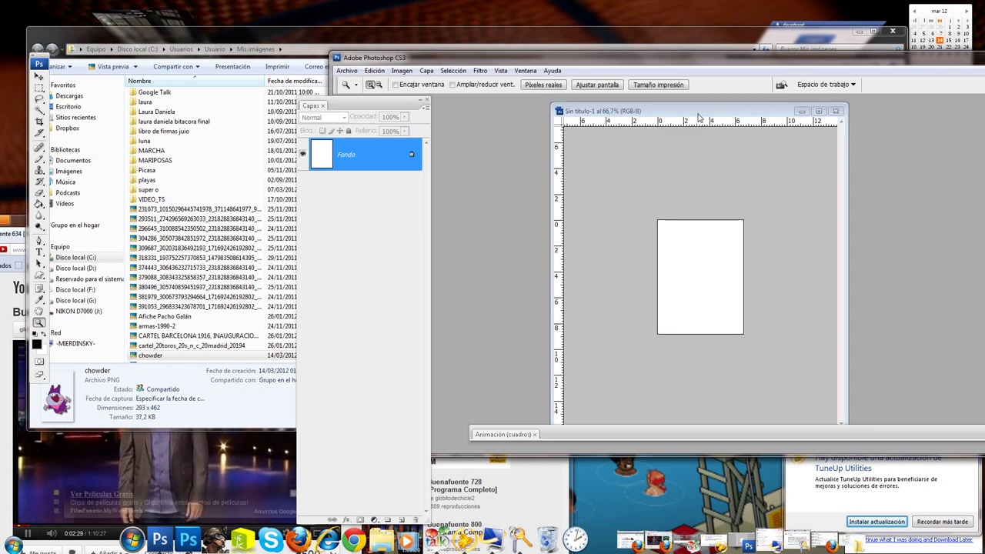
click(534, 435)
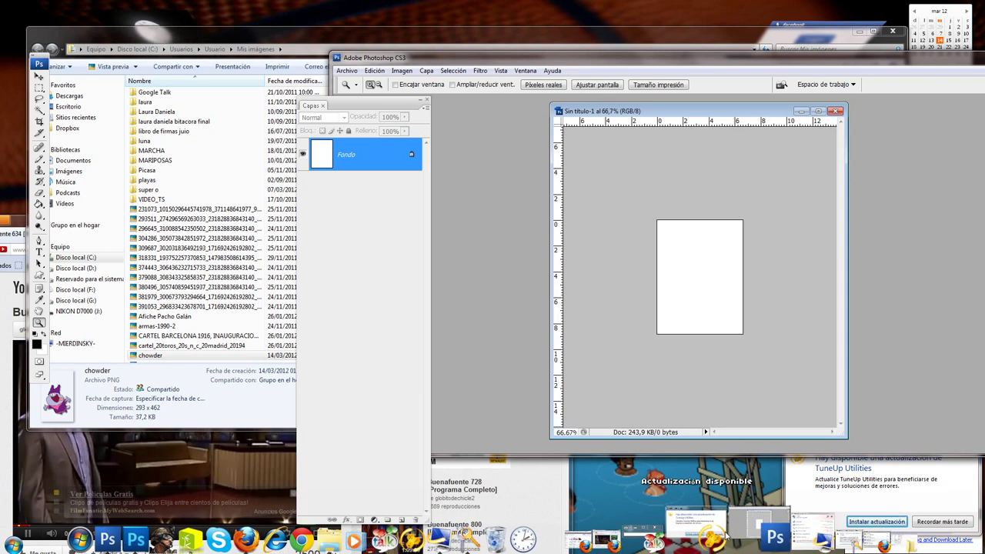
mouse_move(885, 539)
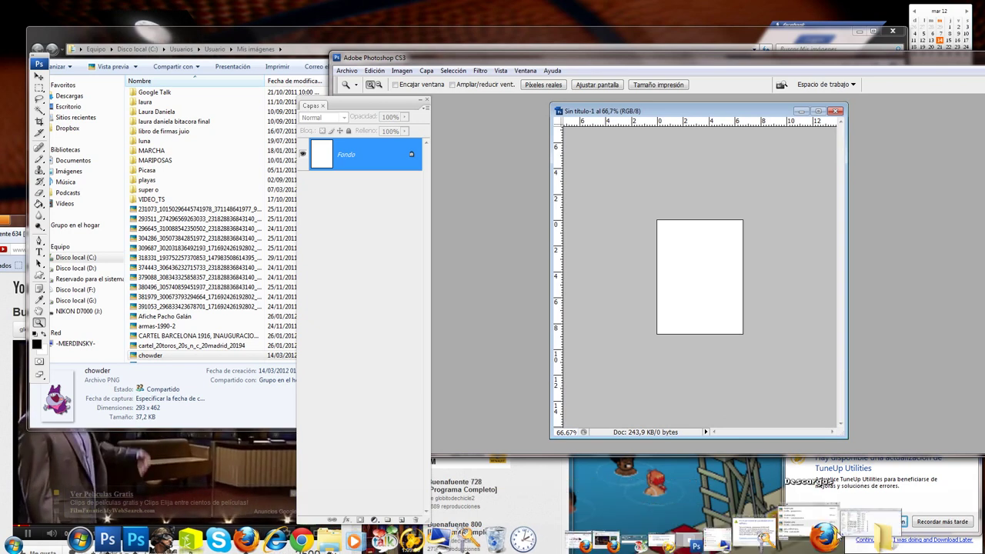
click(808, 521)
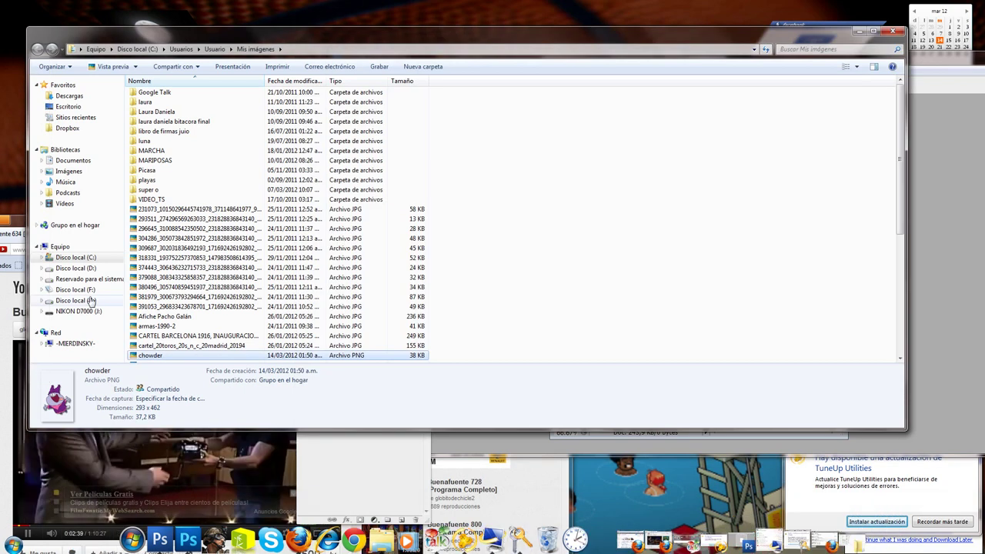
Navigate Explorer to Disco local (D:) > PIXELALEX > chw.
click(91, 269)
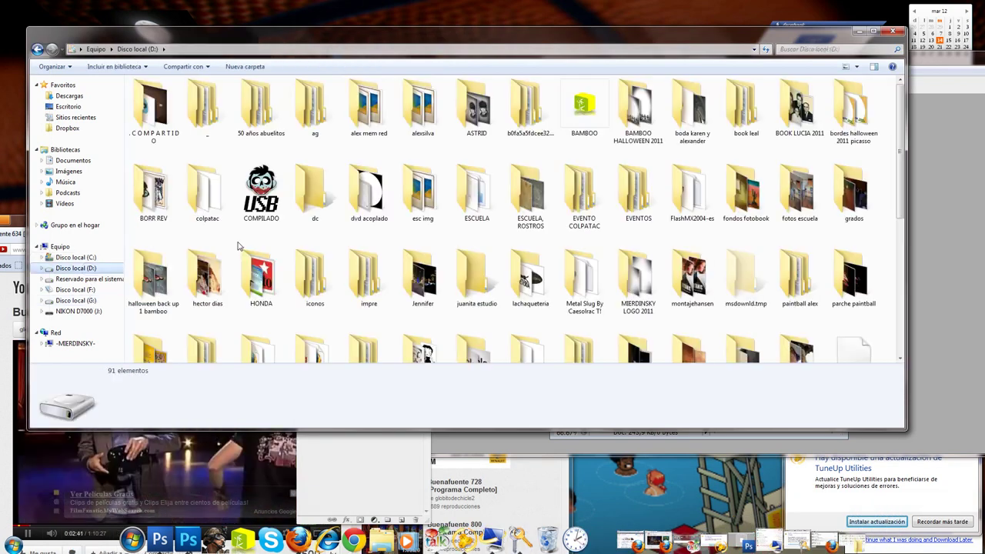
click(471, 282)
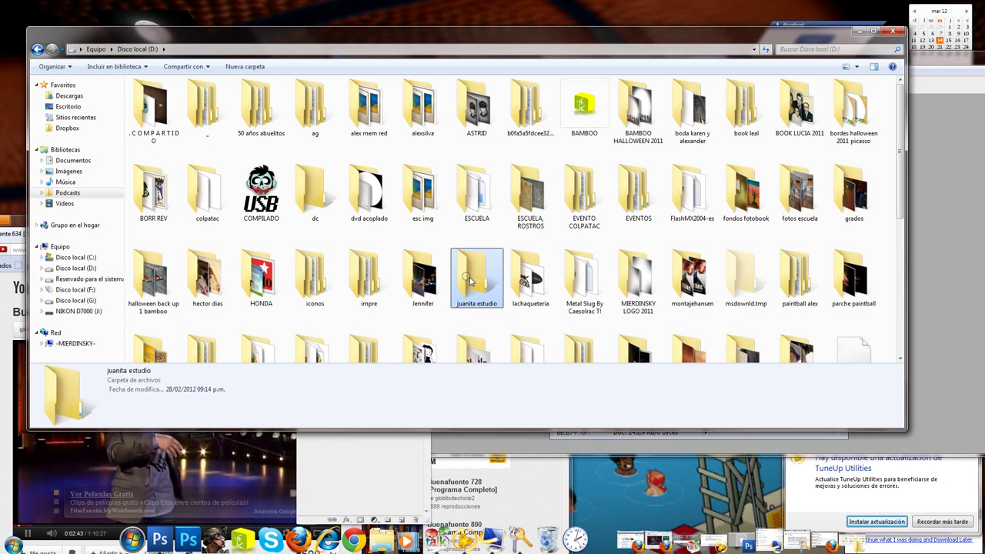
text(pi)
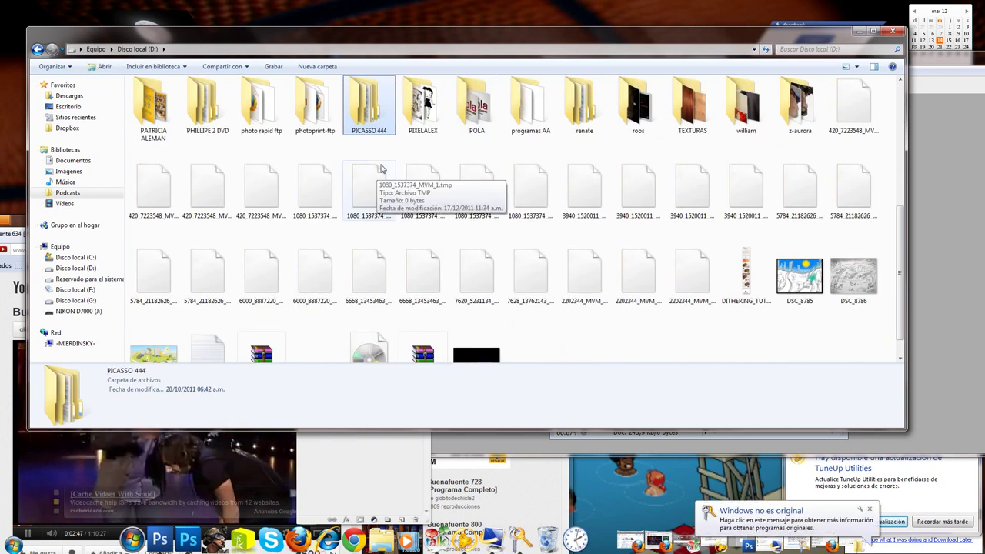
double_click(417, 134)
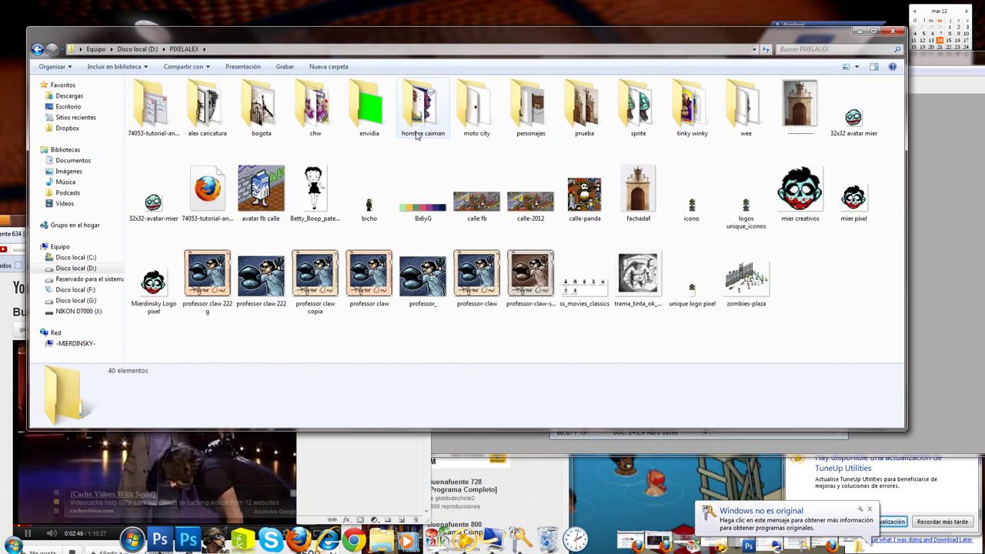
double_click(315, 135)
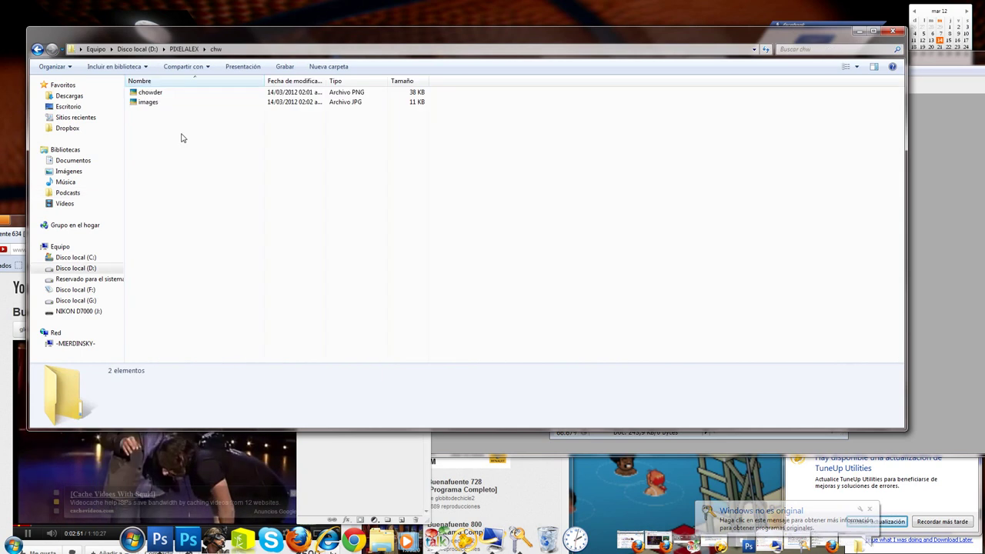
Drag both chw pictures into Photoshop and maximize the Photoshop window.
key(ctrl+a)
drag(347, 40, 163, 433)
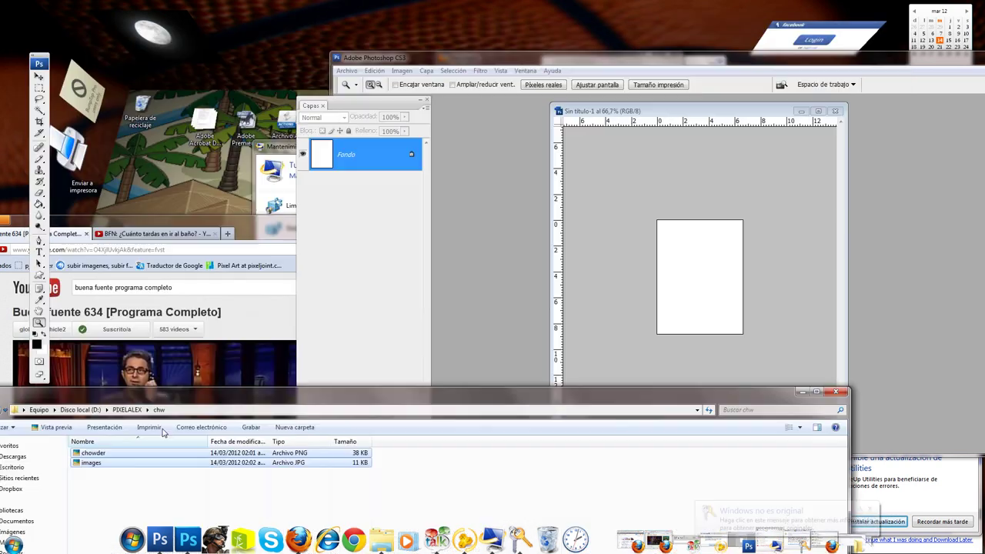
mouse_move(93, 458)
mouse_down()
mouse_move(216, 377)
mouse_move(511, 258)
mouse_up()
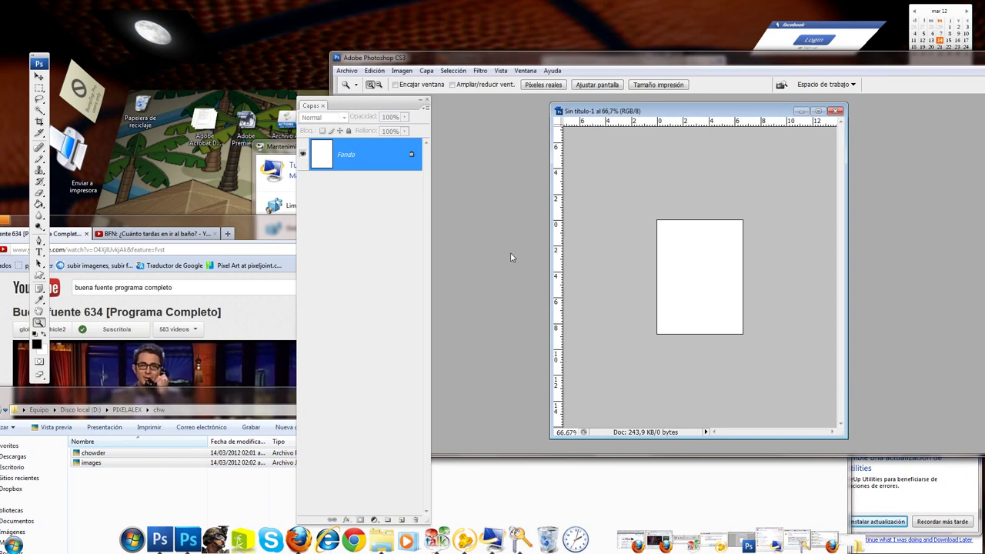
double_click(784, 68)
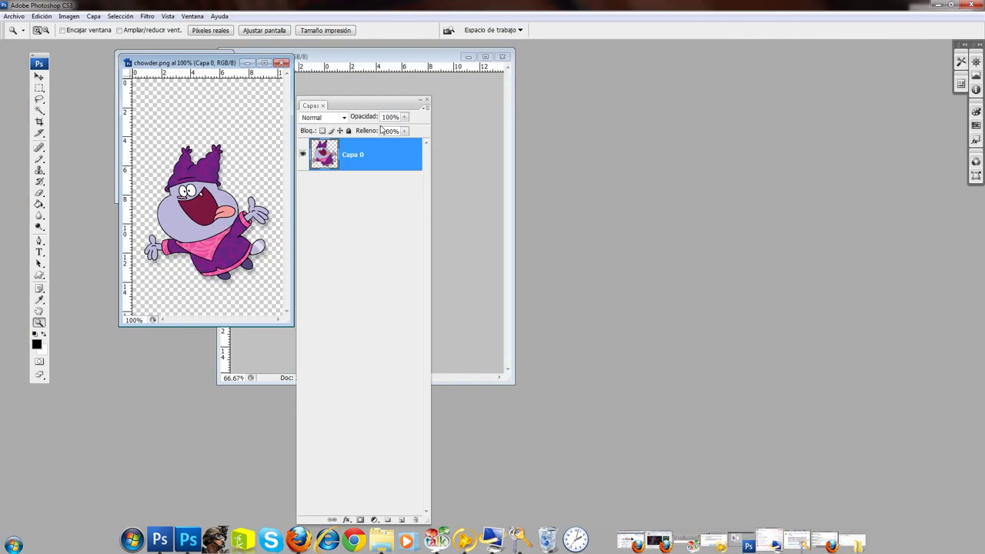
mouse_move(359, 109)
mouse_down()
mouse_move(443, 121)
mouse_move(373, 112)
mouse_up()
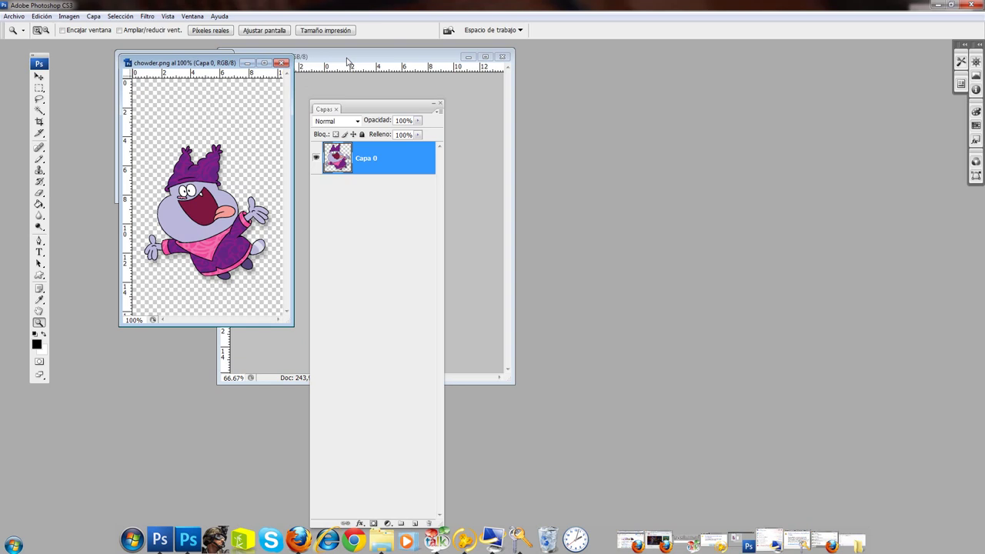
Move the blank Sin título-1 canvas to the right and zoom it to 400%.
drag(347, 62, 644, 80)
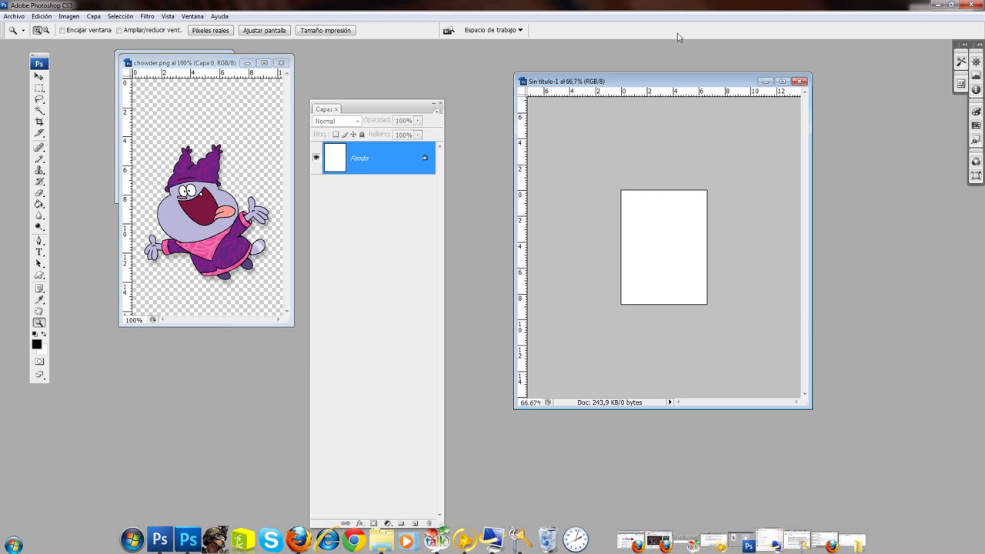
key(ctrl+0)
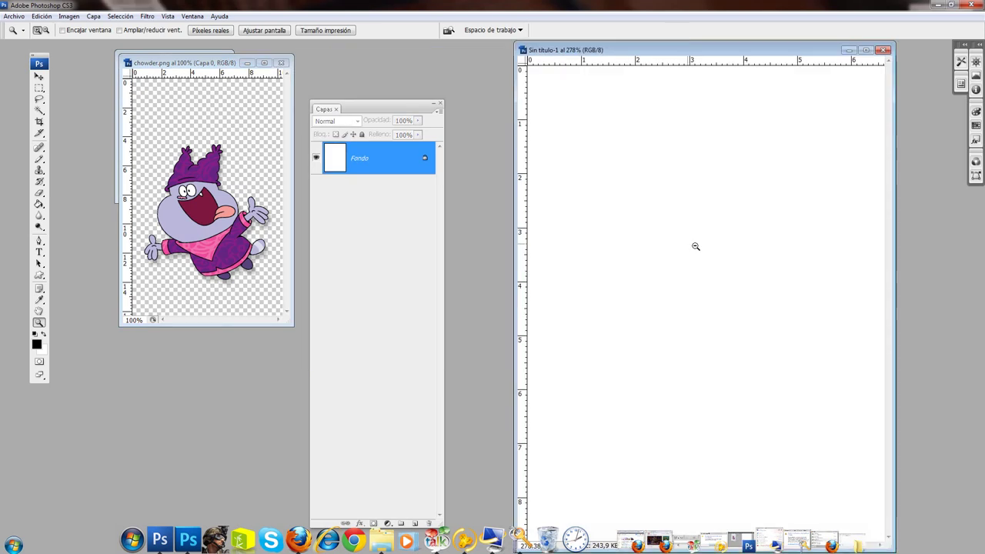
alt+click(688, 268)
click(702, 279)
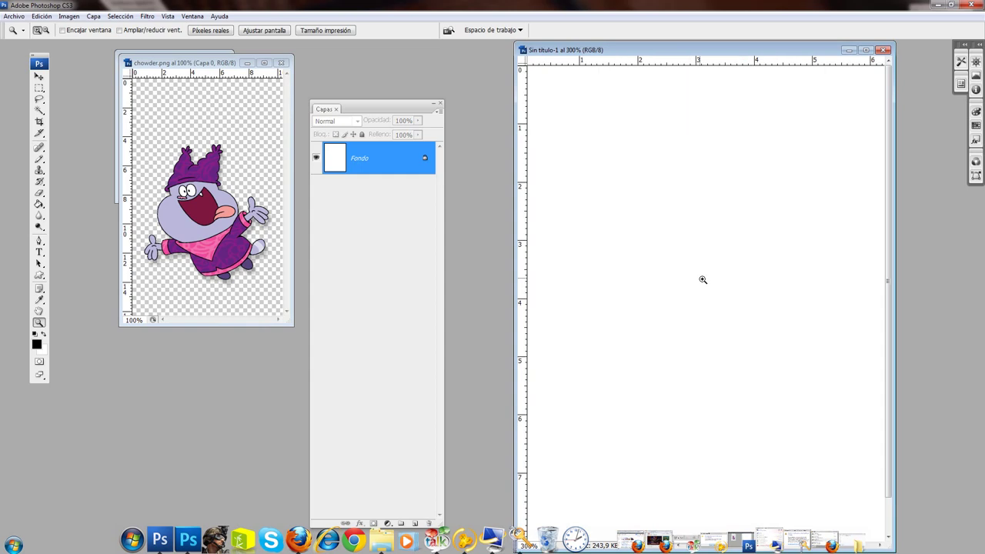
click(702, 280)
Move chowder.png down to reveal images.jpg and select the Pencil tool.
drag(195, 62, 189, 134)
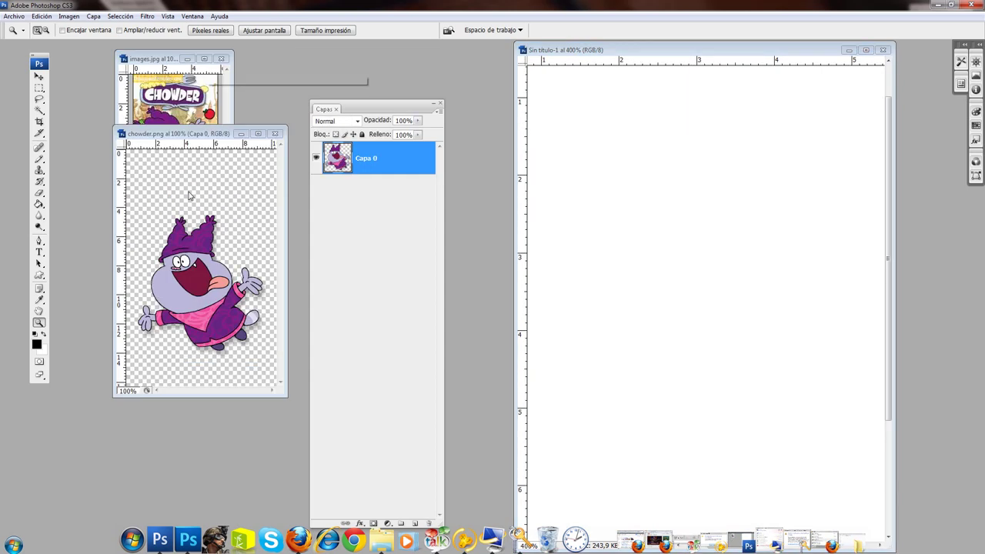
drag(190, 196, 195, 222)
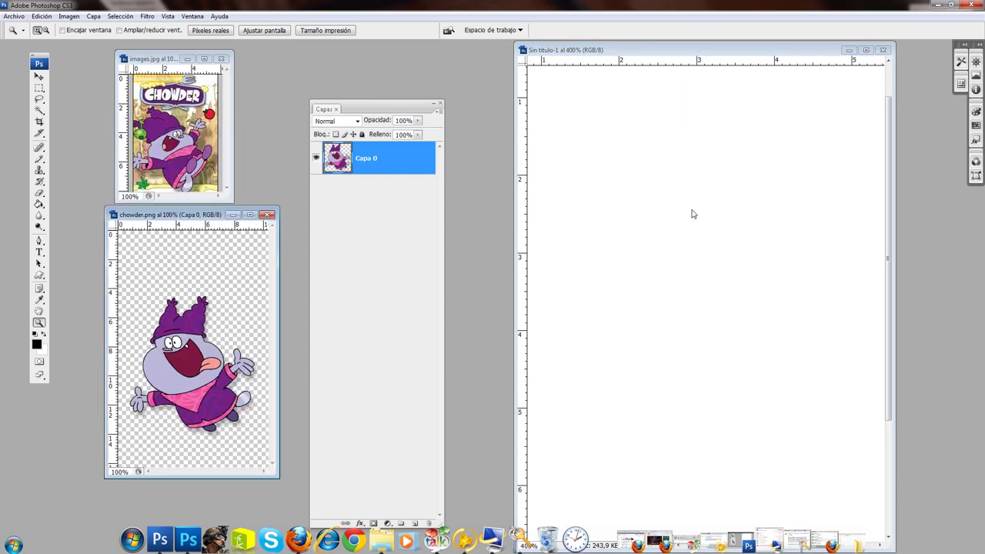
key(b)
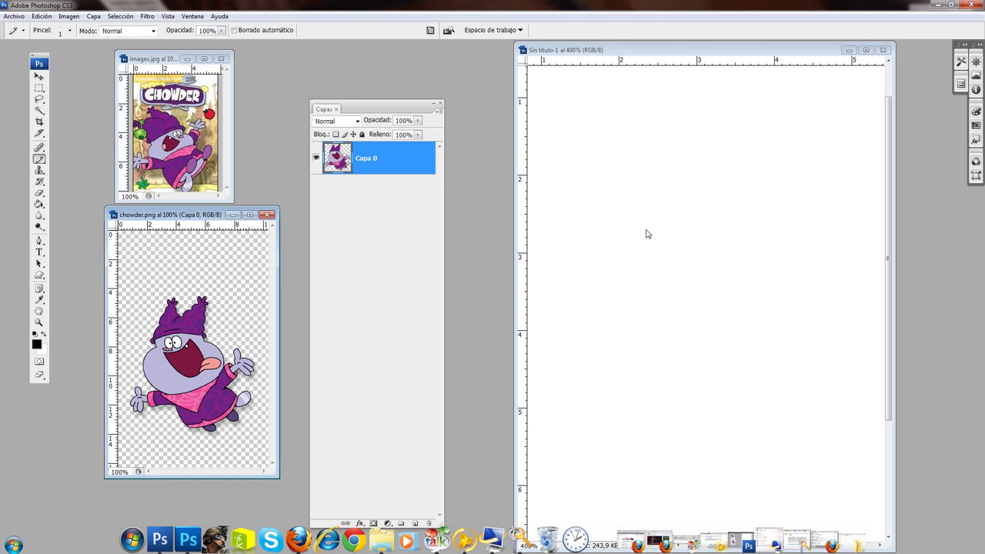
Draw the oval outline of Chowder's head in black pencil.
mouse_move(675, 314)
mouse_down()
mouse_move(601, 223)
mouse_move(693, 173)
mouse_move(781, 199)
mouse_move(551, 235)
mouse_move(805, 244)
mouse_up()
scroll(704, 292, up, 2)
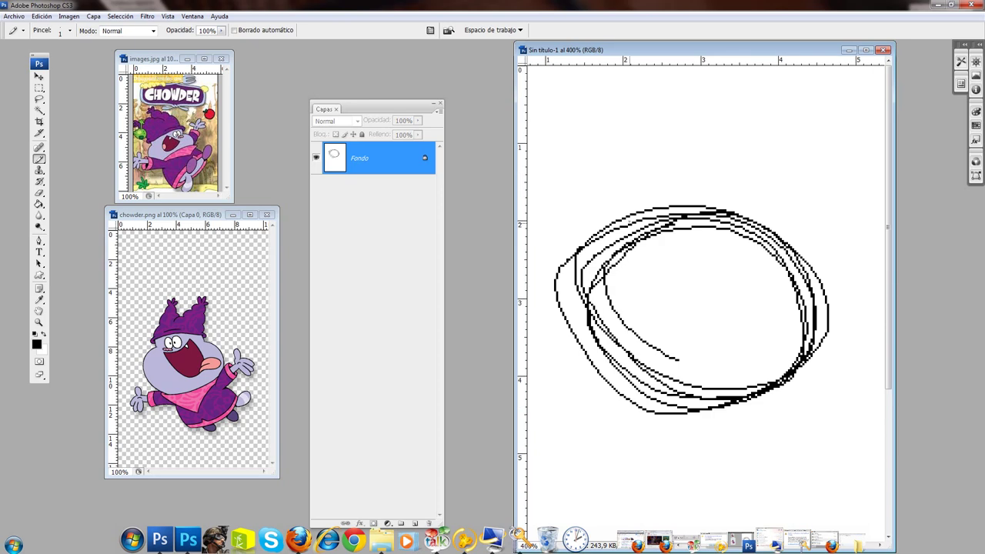
drag(628, 200, 629, 234)
drag(754, 223, 749, 232)
Add the hat's left and right peaks and retrace the head's top and left edges.
drag(663, 199, 740, 142)
drag(751, 220, 750, 142)
drag(629, 202, 682, 168)
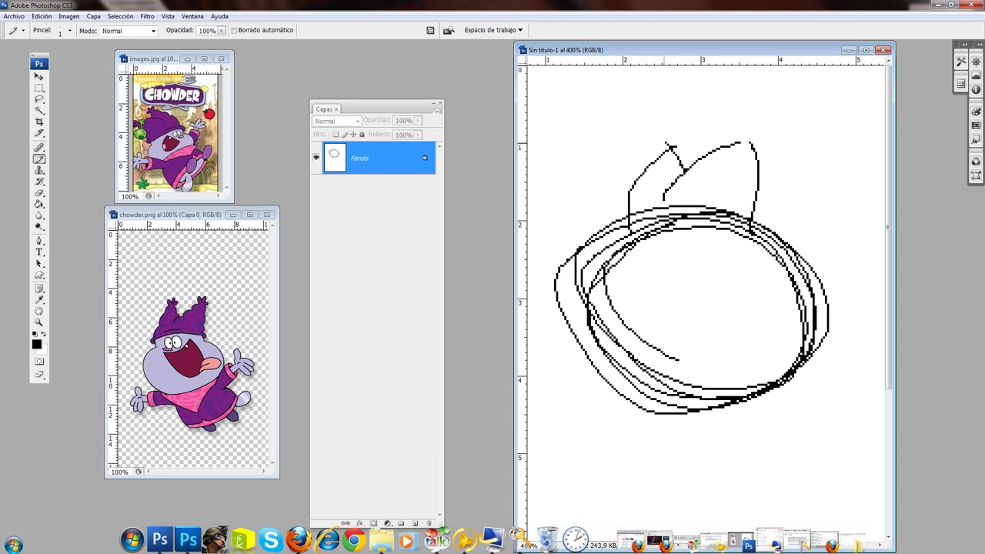
drag(719, 314, 708, 256)
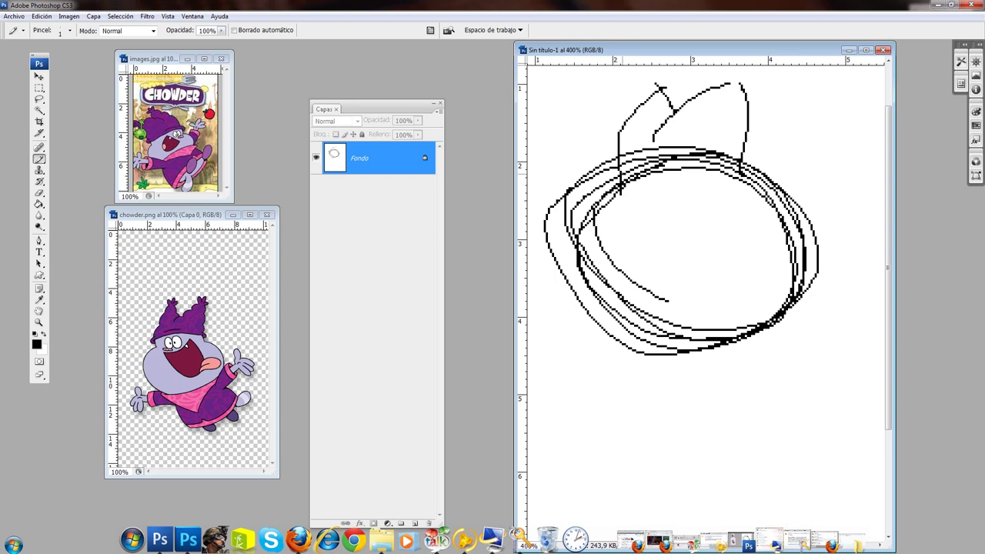
mouse_move(708, 155)
mouse_down()
mouse_move(610, 175)
mouse_move(634, 170)
mouse_up()
mouse_move(751, 169)
mouse_down()
mouse_move(708, 160)
mouse_move(735, 185)
mouse_up()
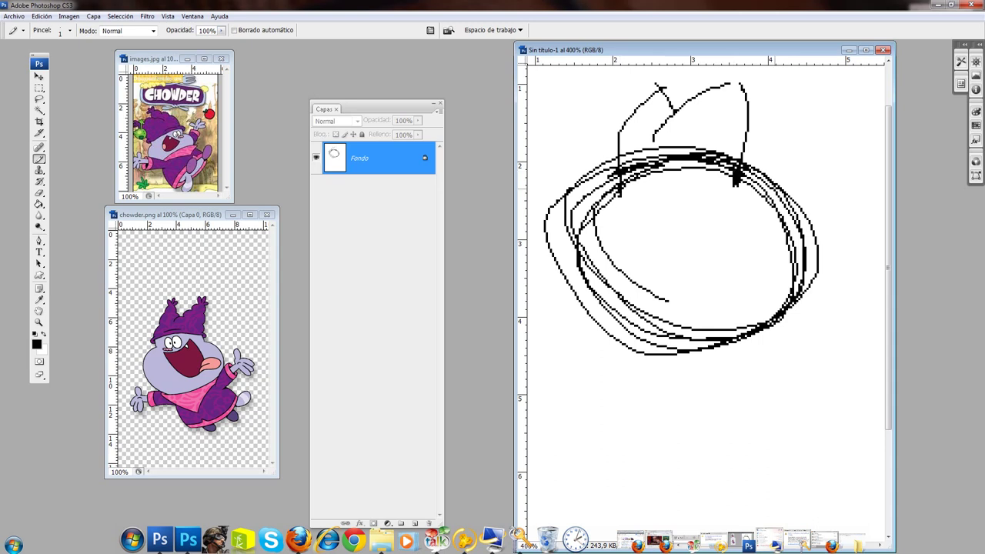
drag(739, 186, 750, 186)
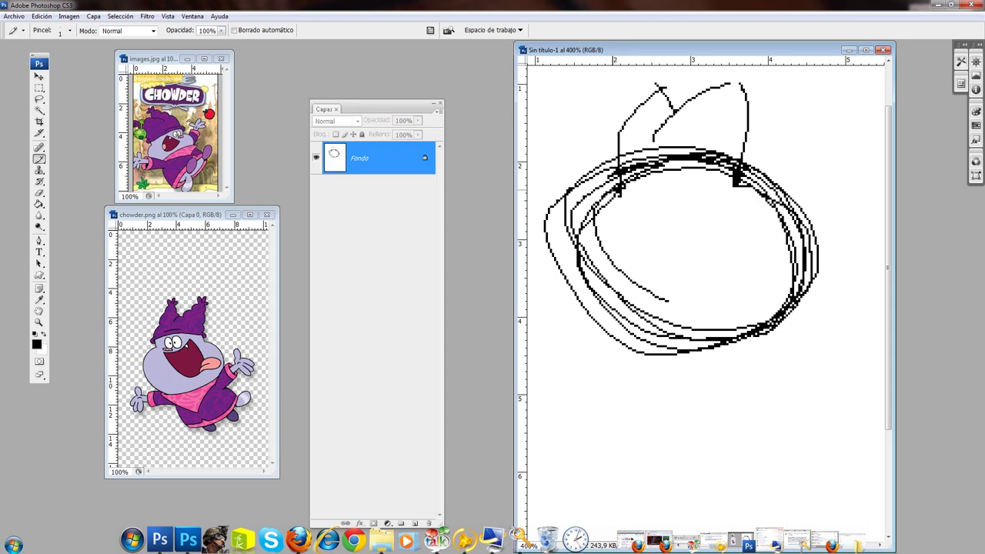
drag(544, 242, 628, 334)
Zoom the canvas out, then zoom to 292% on the drawing with the Pencil ready.
key(z)
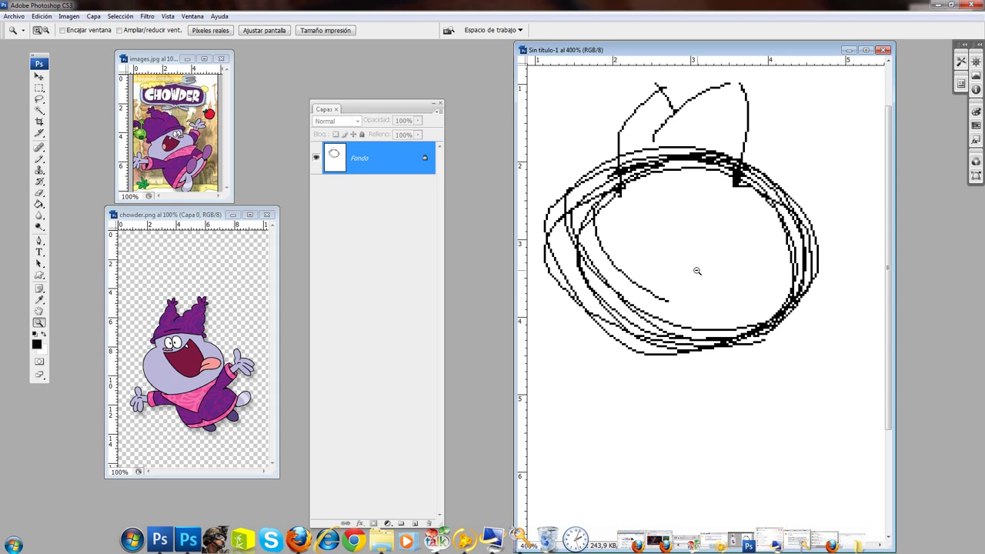
alt+click(741, 302)
alt+click(741, 303)
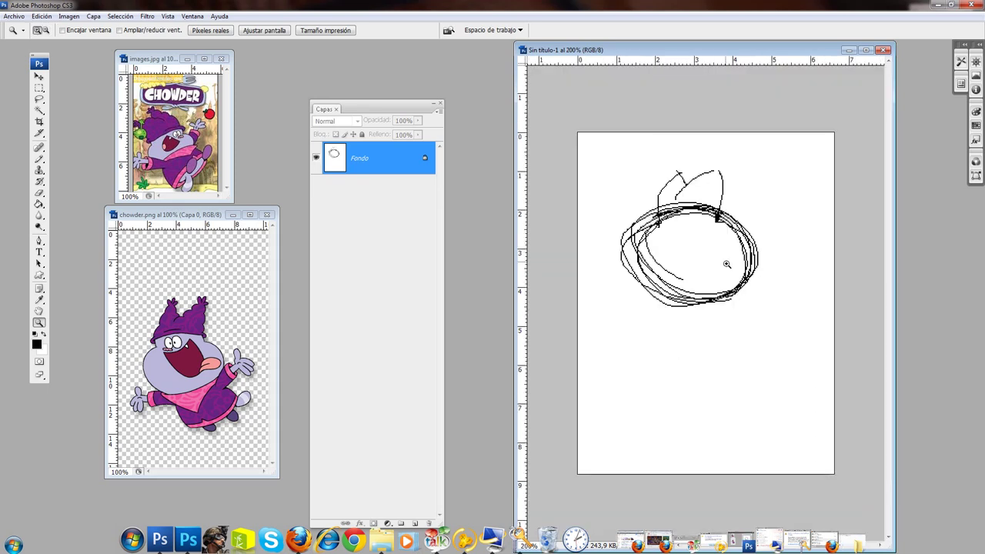
key(m)
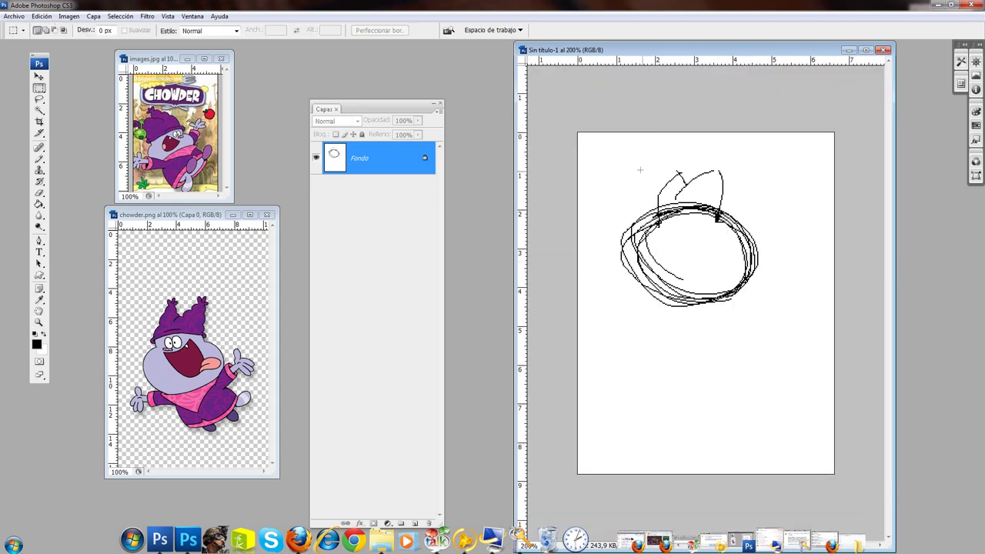
key(z)
drag(592, 177, 837, 351)
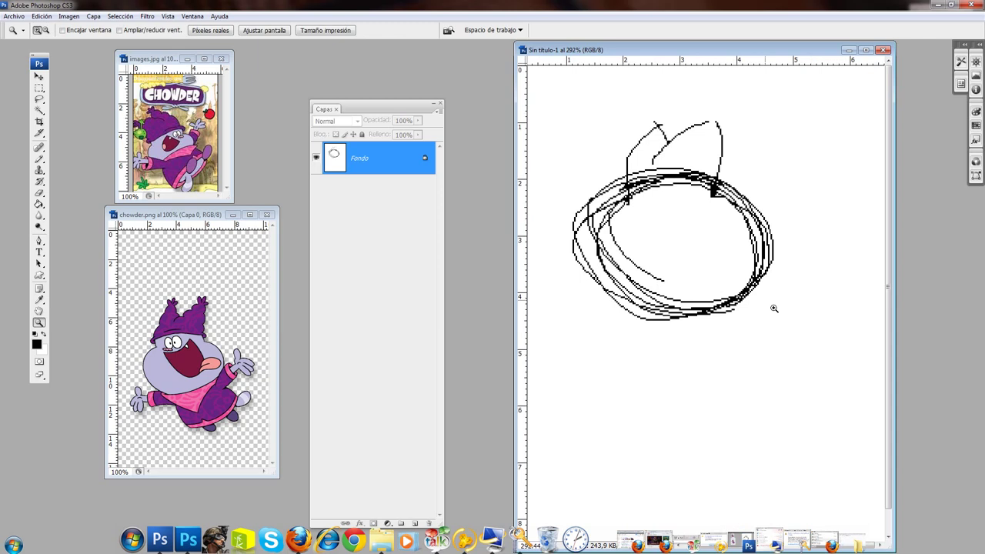
key(b)
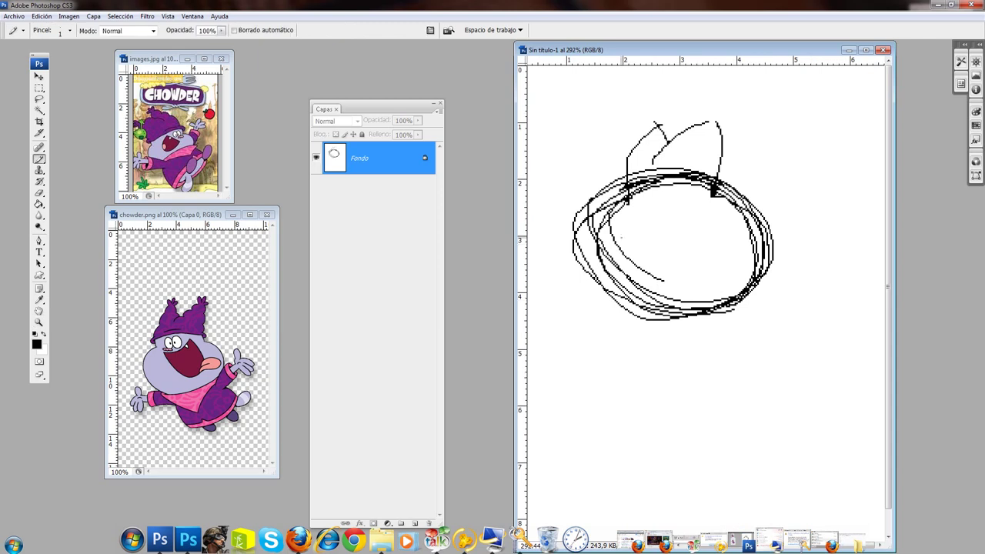
Draw the wide pointed open mouth, then sketch eye strokes and undo them.
drag(621, 238, 711, 218)
drag(620, 242, 635, 251)
drag(716, 225, 646, 265)
drag(708, 219, 718, 228)
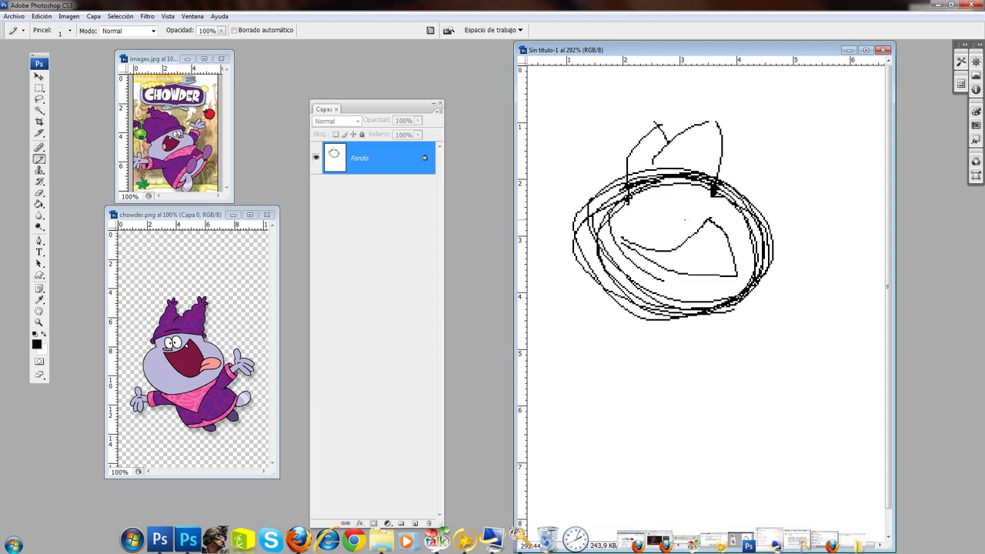
mouse_move(644, 204)
mouse_down()
mouse_move(663, 223)
mouse_move(667, 212)
mouse_up()
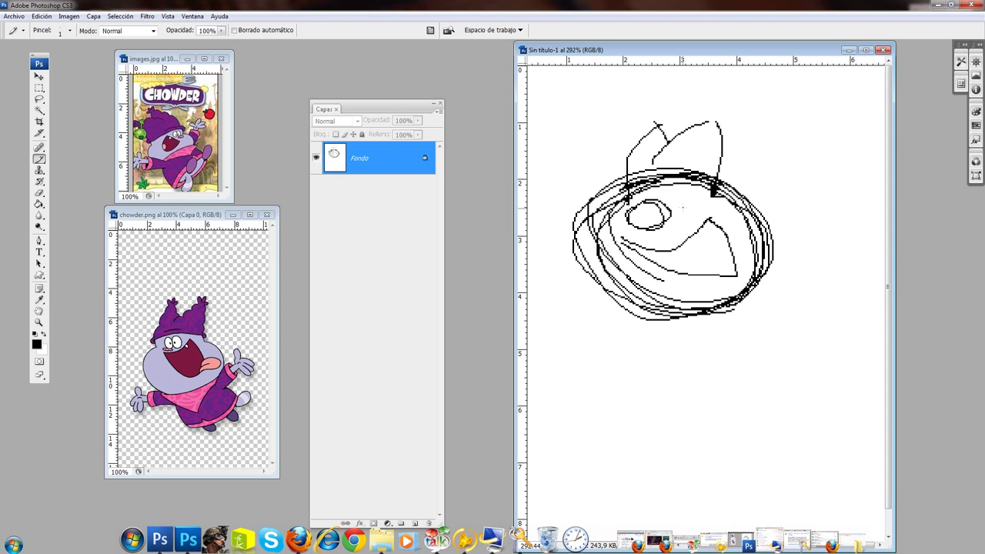
key(ctrl+z)
mouse_move(671, 210)
mouse_down()
mouse_move(648, 213)
mouse_move(671, 199)
mouse_move(669, 223)
mouse_move(643, 216)
mouse_move(647, 231)
mouse_move(686, 220)
mouse_move(672, 227)
mouse_move(643, 213)
mouse_move(630, 222)
mouse_move(666, 219)
mouse_up()
key(ctrl+alt+z)
key(ctrl+alt+z)
key(ctrl+alt+z)
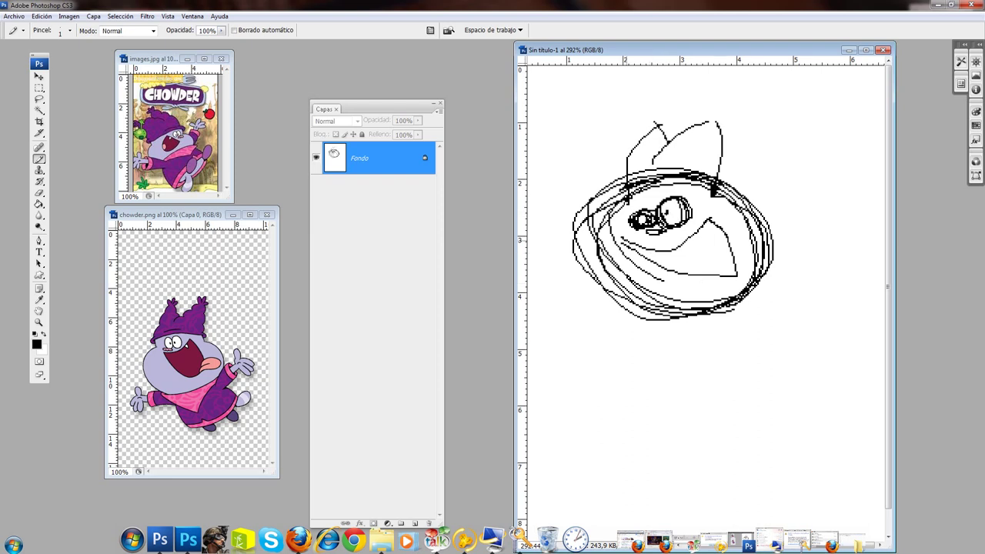
Draw the mouth and tongue curves inside the face below the eyes.
drag(628, 240, 702, 220)
mouse_move(644, 246)
mouse_down()
mouse_move(699, 228)
mouse_move(665, 281)
mouse_up()
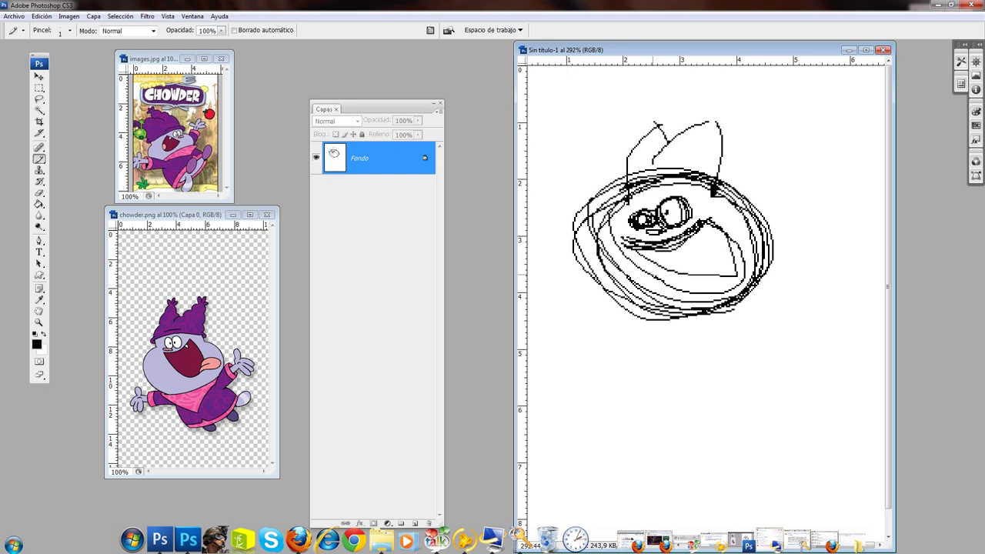
drag(634, 248, 717, 290)
drag(707, 225, 740, 291)
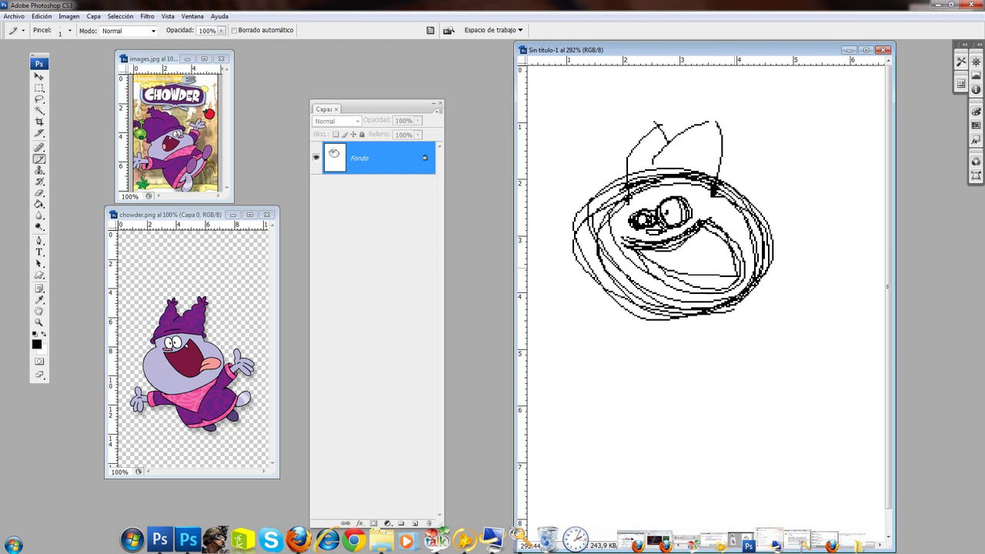
drag(629, 249, 706, 291)
drag(643, 261, 738, 287)
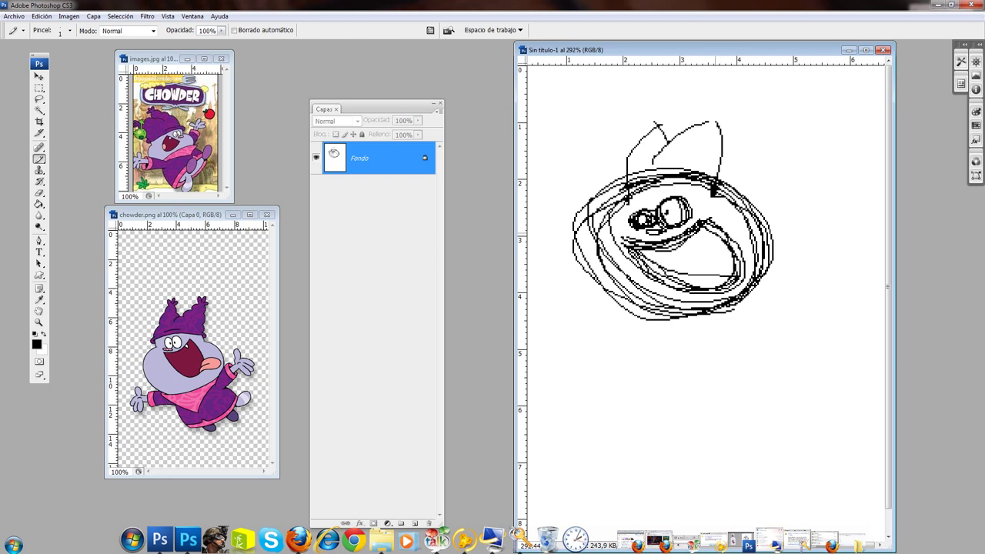
mouse_move(646, 260)
mouse_down()
mouse_move(727, 272)
mouse_move(807, 153)
mouse_up()
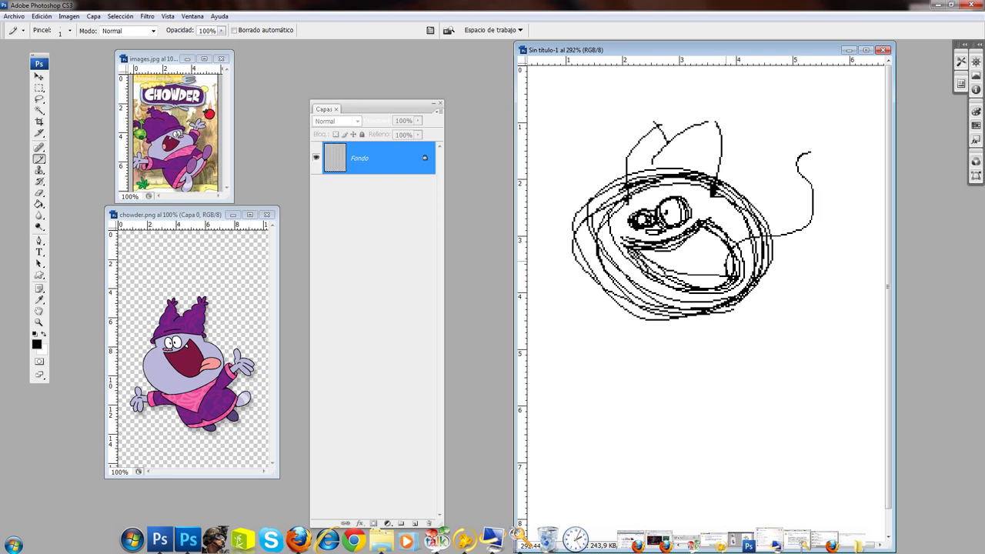
drag(727, 244, 723, 282)
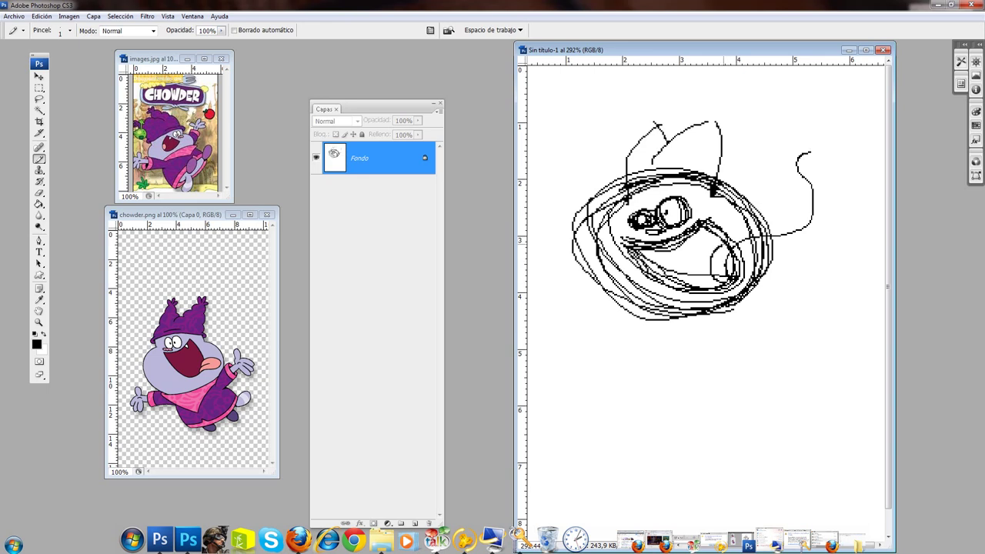
Draw the curl extending right from the head, undoing and redrawing its edges.
mouse_move(731, 238)
mouse_down()
mouse_move(792, 199)
mouse_move(811, 130)
mouse_move(835, 200)
mouse_move(769, 233)
mouse_up()
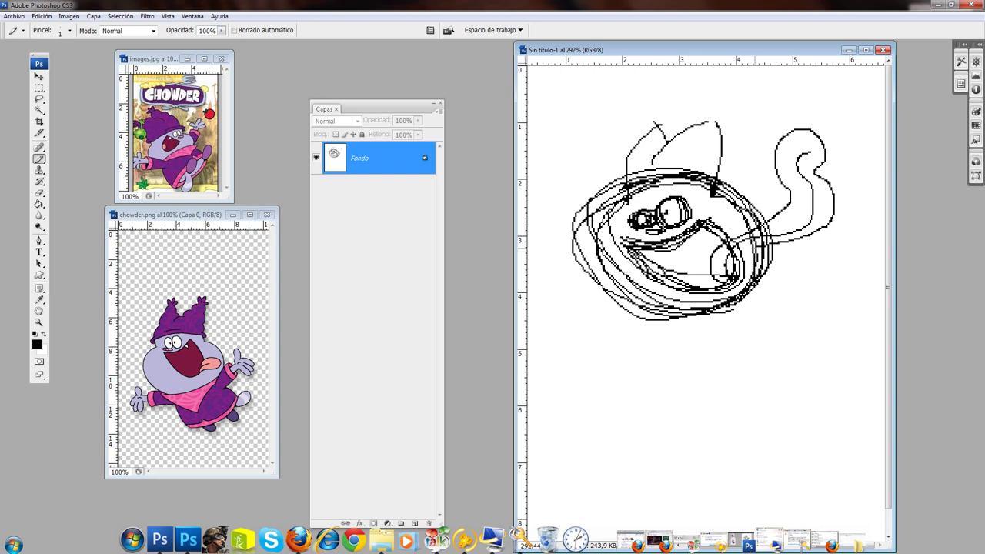
drag(737, 265, 754, 247)
drag(715, 252, 712, 275)
mouse_move(734, 237)
mouse_down()
mouse_move(792, 209)
mouse_move(770, 161)
mouse_move(808, 154)
mouse_move(811, 194)
mouse_up()
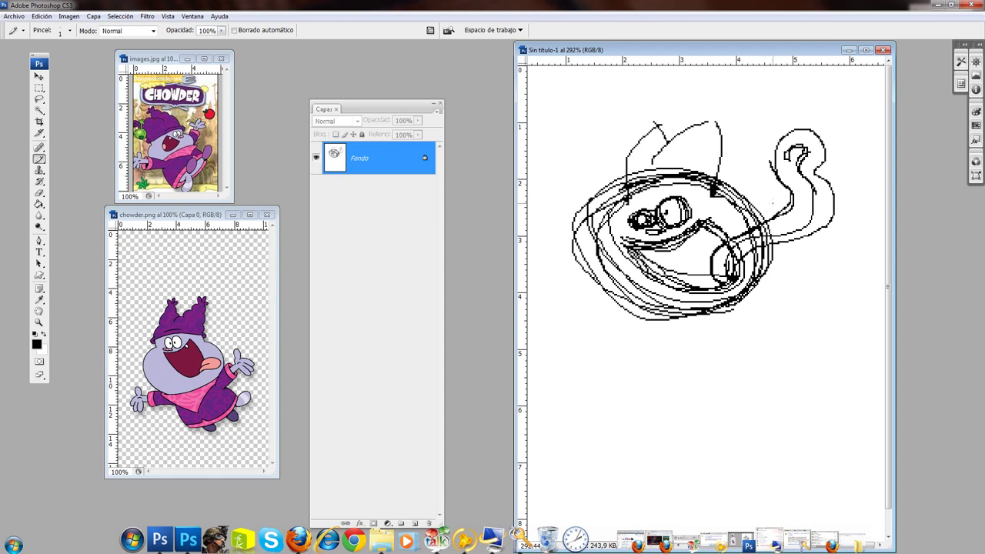
mouse_move(777, 143)
mouse_down()
mouse_move(816, 128)
mouse_move(845, 211)
mouse_up()
key(ctrl+alt+z)
key(ctrl+alt+z)
key(ctrl+alt+z)
drag(811, 128, 831, 184)
mouse_move(773, 157)
mouse_down()
mouse_move(776, 218)
mouse_move(716, 285)
mouse_up()
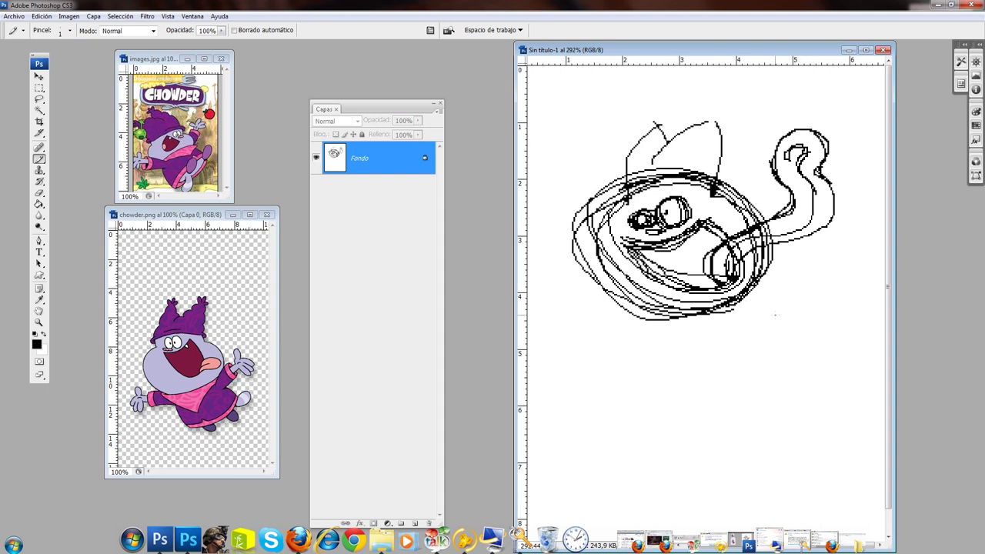
Tile the three document windows and reposition the drawing and chowder.png windows.
click(192, 17)
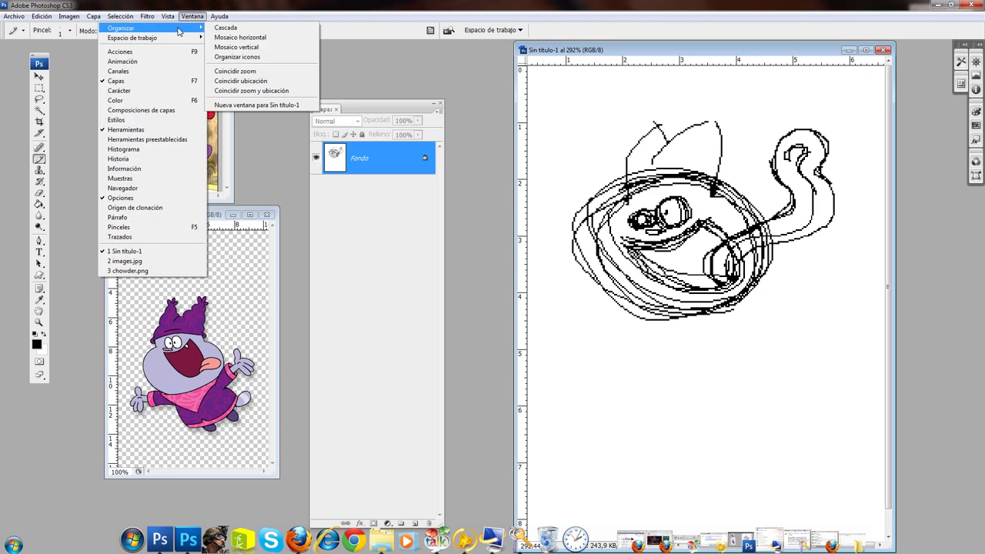
click(240, 37)
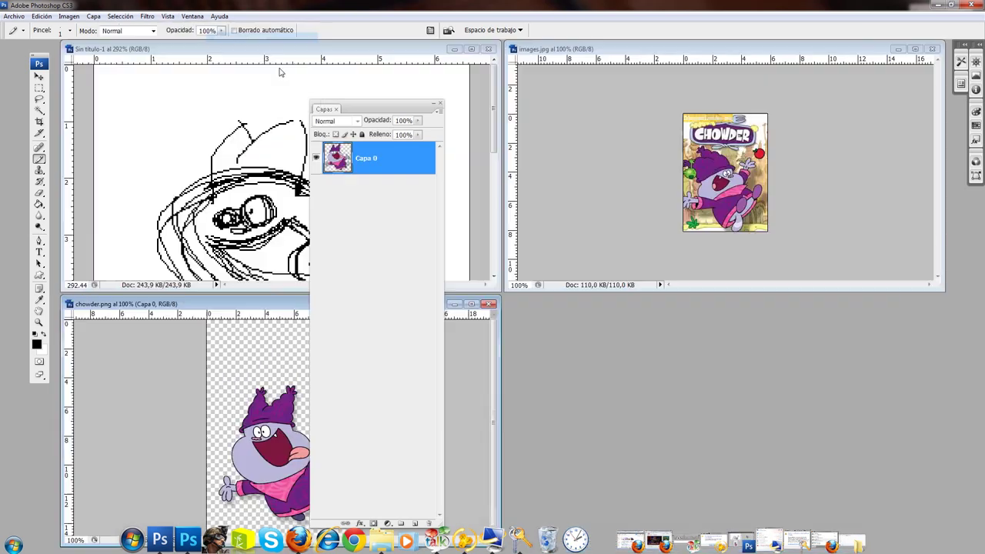
click(192, 16)
mouse_move(121, 28)
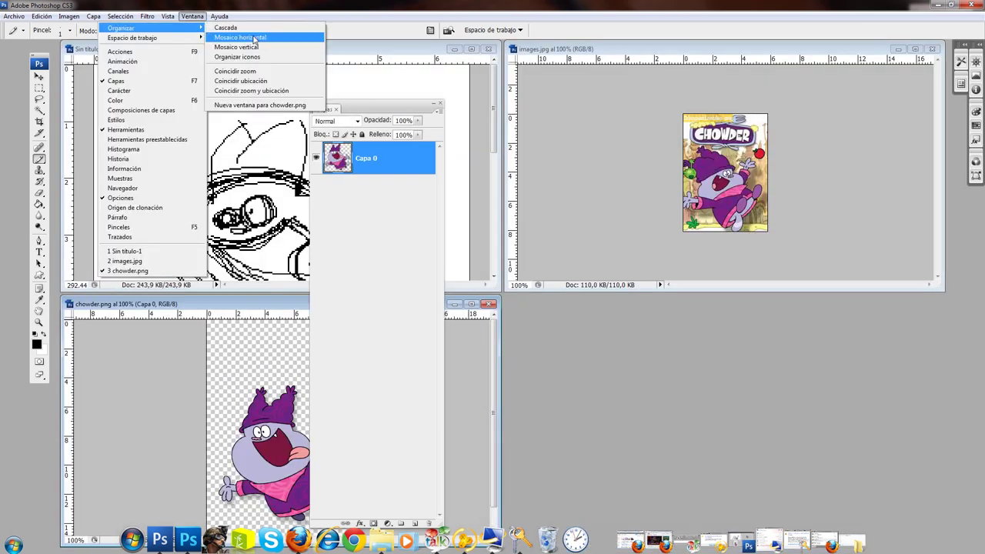
click(254, 37)
drag(251, 52, 771, 279)
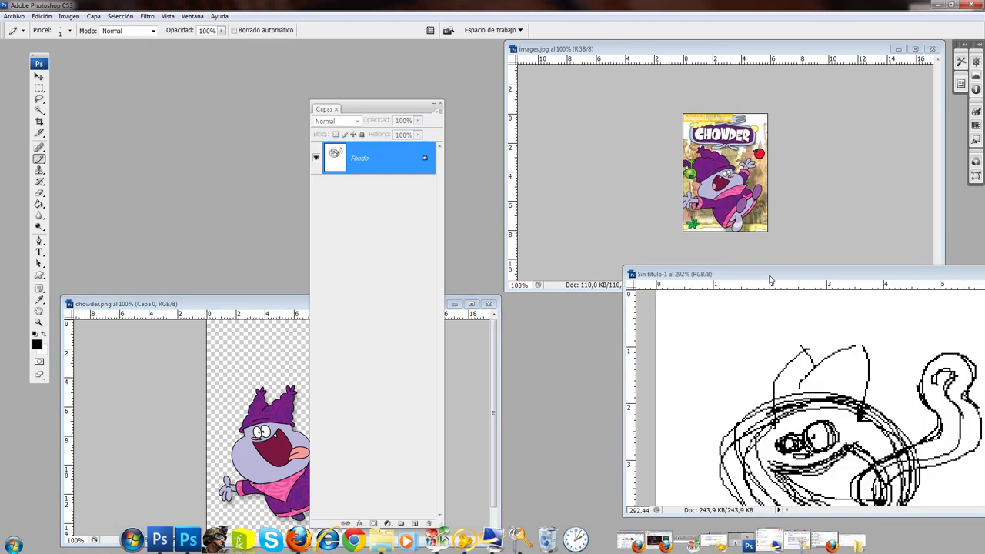
drag(254, 310, 190, 151)
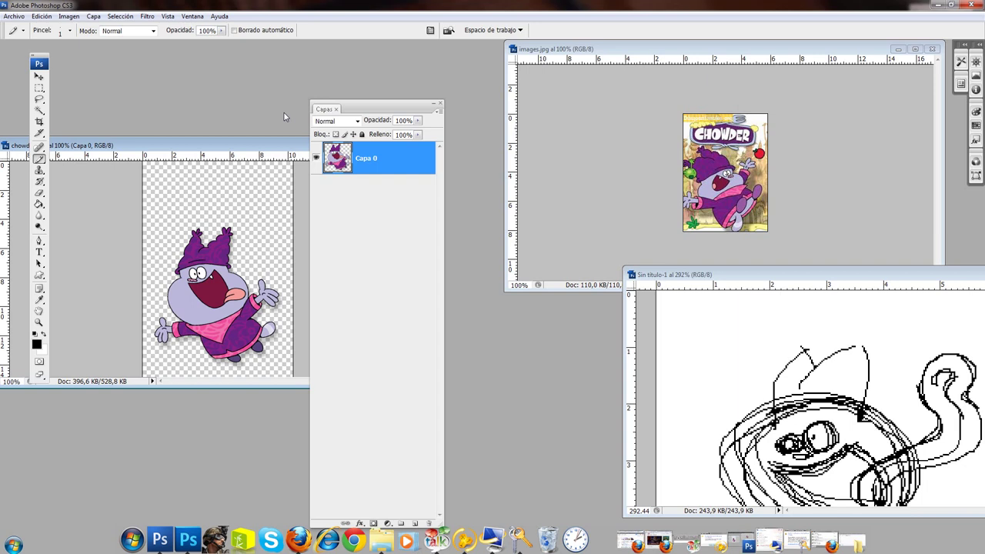
Set chowder.png to 100%, place images.jpg at lower left, and move the drawing up-left.
key(ctrl+0)
key(ctrl+plus)
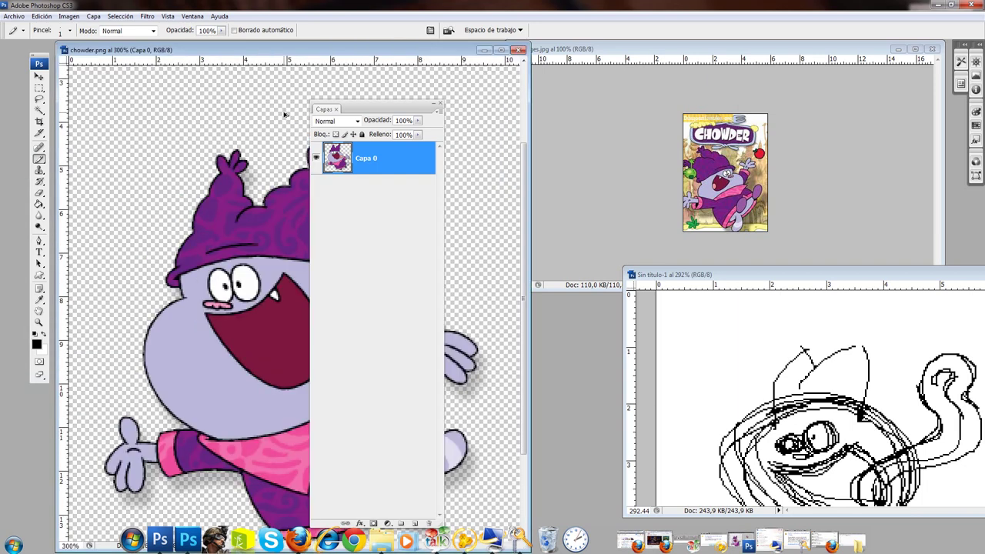
key(ctrl+alt+0)
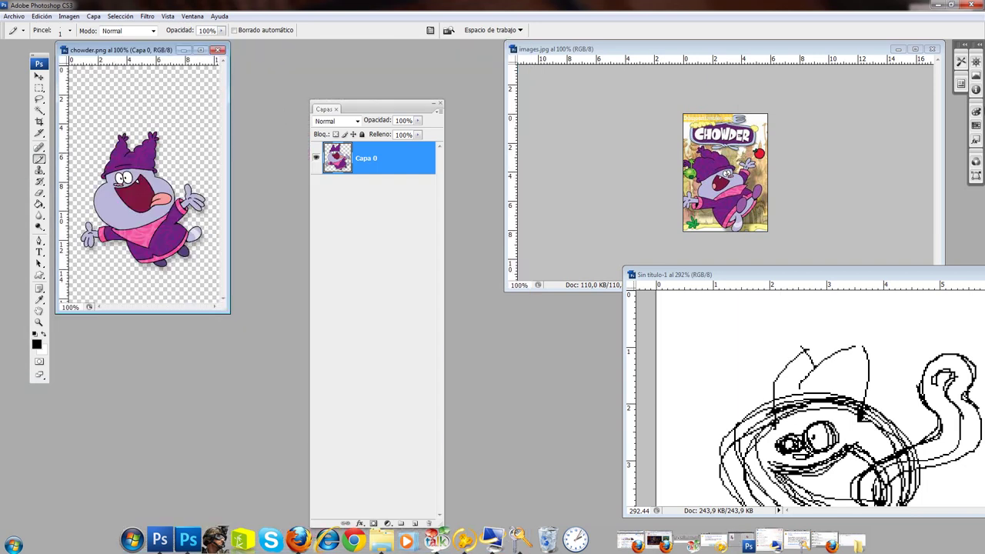
drag(801, 59, 263, 260)
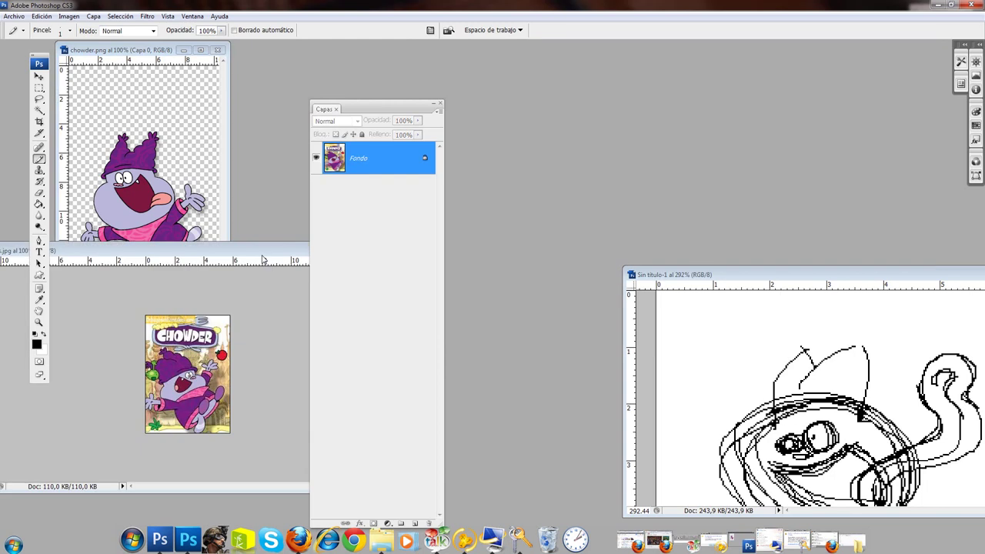
key(ctrl+minus)
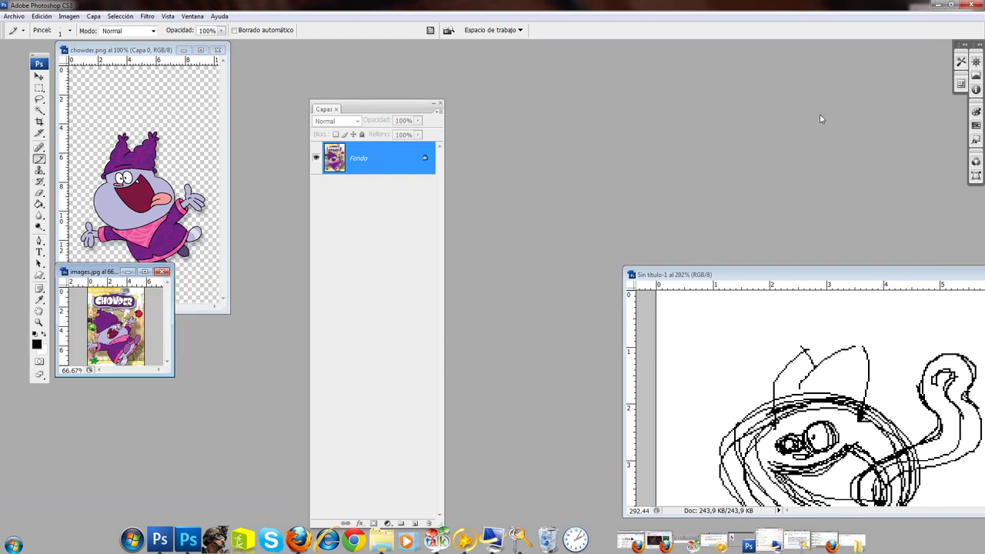
key(ctrl+plus)
key(ctrl+plus)
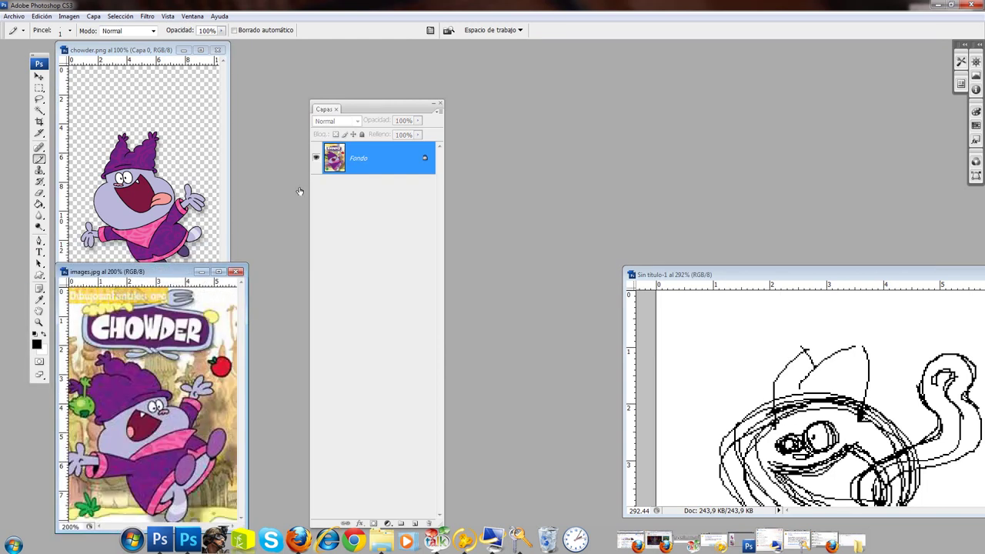
drag(758, 278, 577, 154)
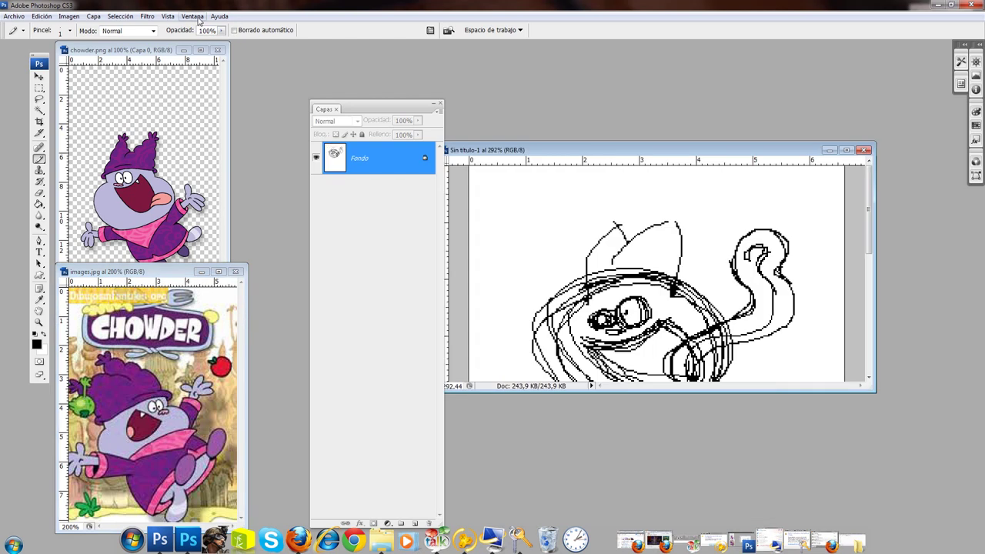
Open a second 100% view of Sin título-1 between the references and enlarge the 292% window.
click(193, 16)
mouse_move(150, 28)
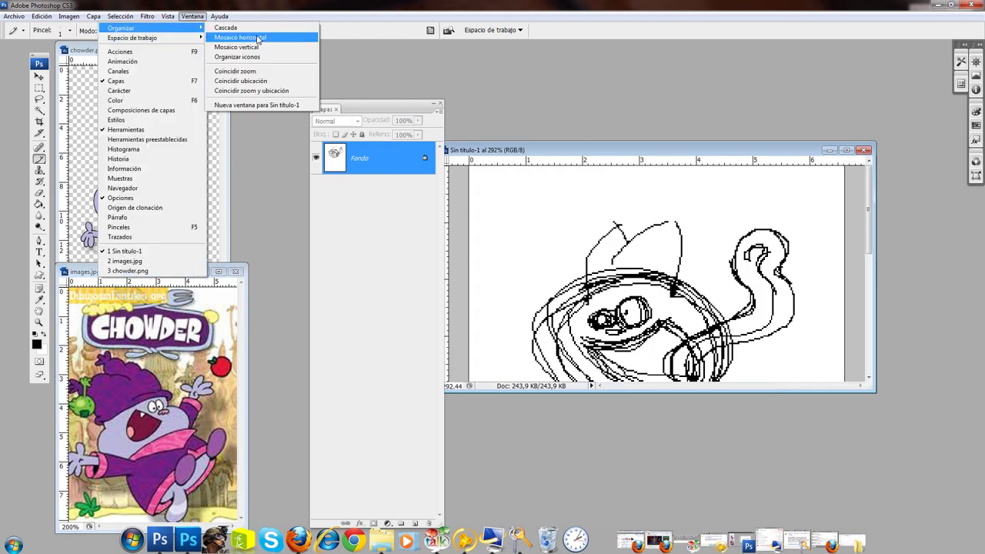
click(286, 106)
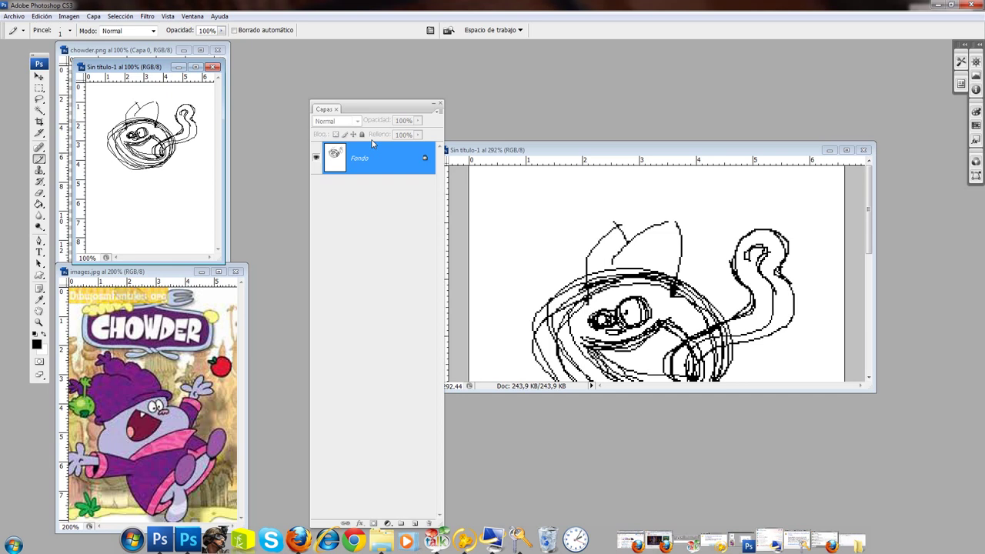
drag(151, 71, 548, 338)
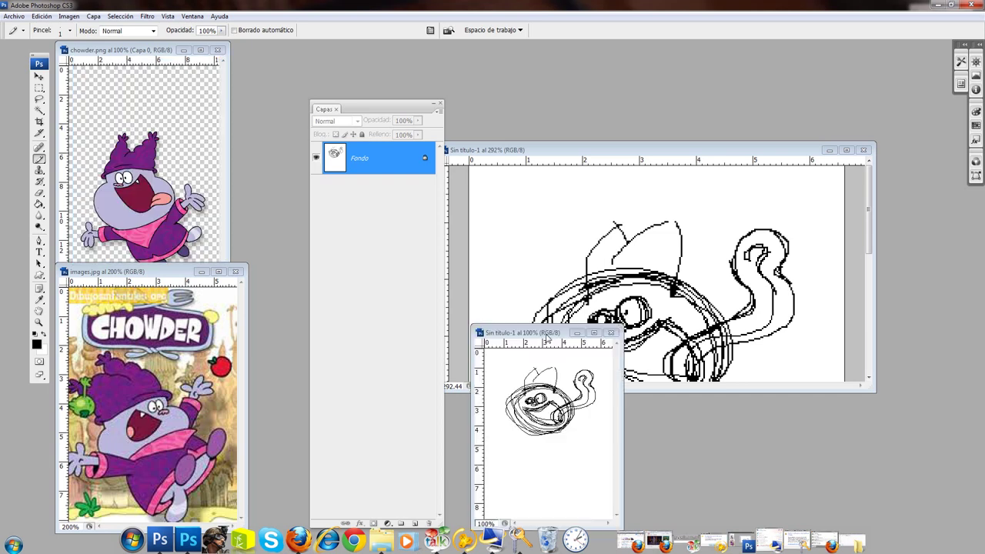
mouse_move(423, 110)
mouse_down()
mouse_move(914, 204)
mouse_move(973, 195)
mouse_up()
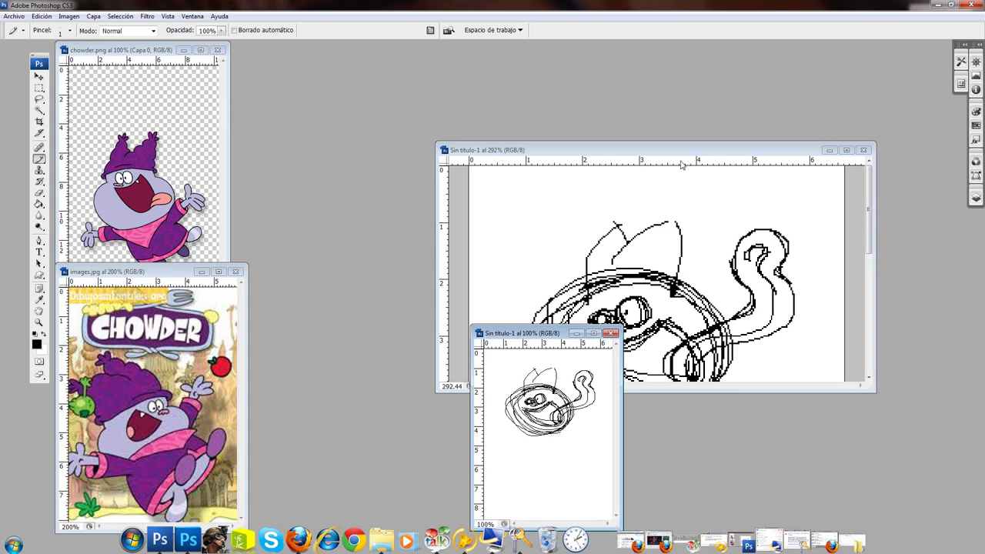
drag(681, 151, 715, 117)
click(621, 423)
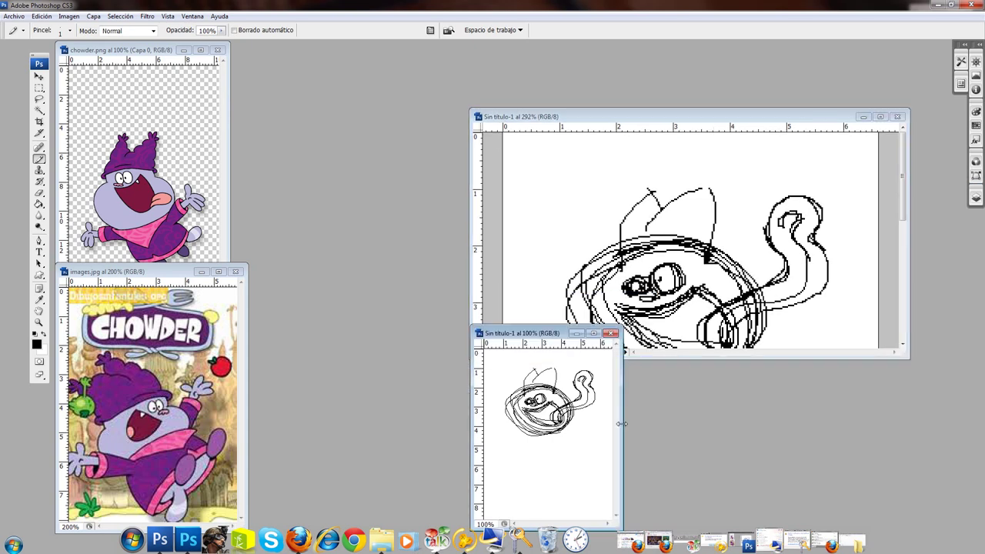
mouse_move(519, 332)
mouse_down()
mouse_move(367, 284)
mouse_move(317, 90)
mouse_up()
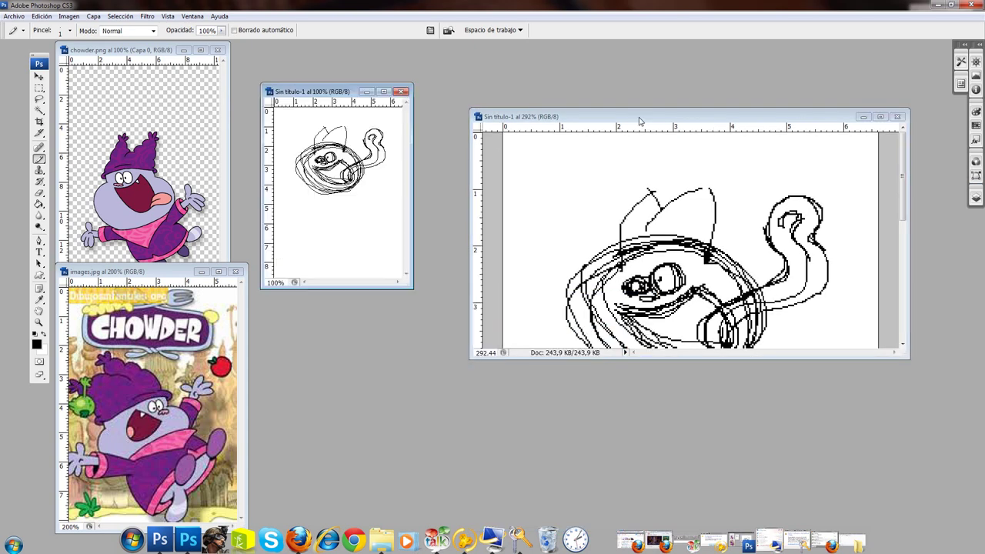
drag(693, 116, 689, 126)
drag(905, 367, 924, 489)
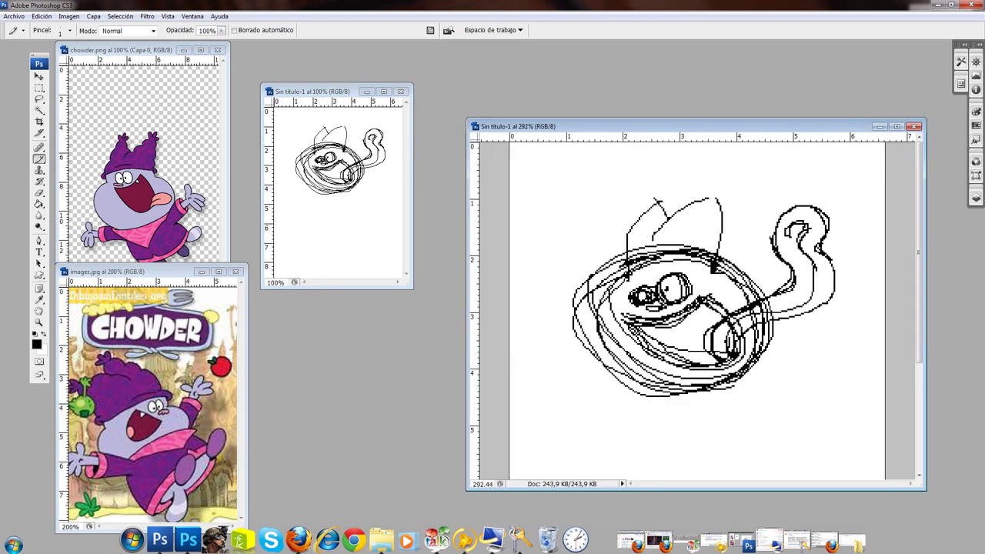
scroll(716, 354, down, 3)
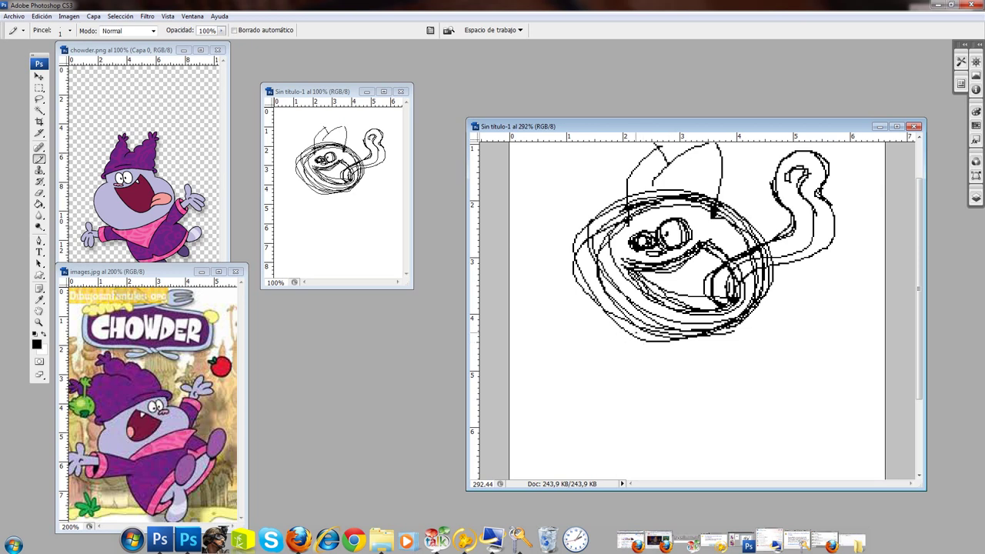
Sketch the body's left, right and bottom edges below the head with the 1 px Pencil.
mouse_move(640, 340)
mouse_down()
mouse_move(715, 406)
mouse_move(757, 416)
mouse_up()
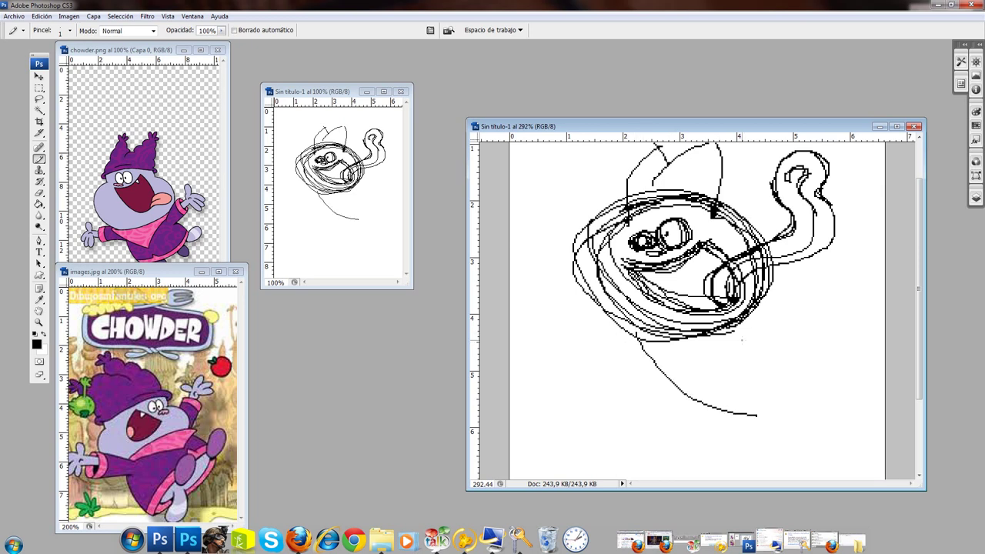
key(ctrl+z)
drag(634, 337, 674, 396)
mouse_move(721, 331)
mouse_down()
mouse_move(758, 364)
mouse_move(732, 363)
mouse_up()
mouse_move(675, 397)
mouse_down()
mouse_move(699, 398)
mouse_move(756, 367)
mouse_up()
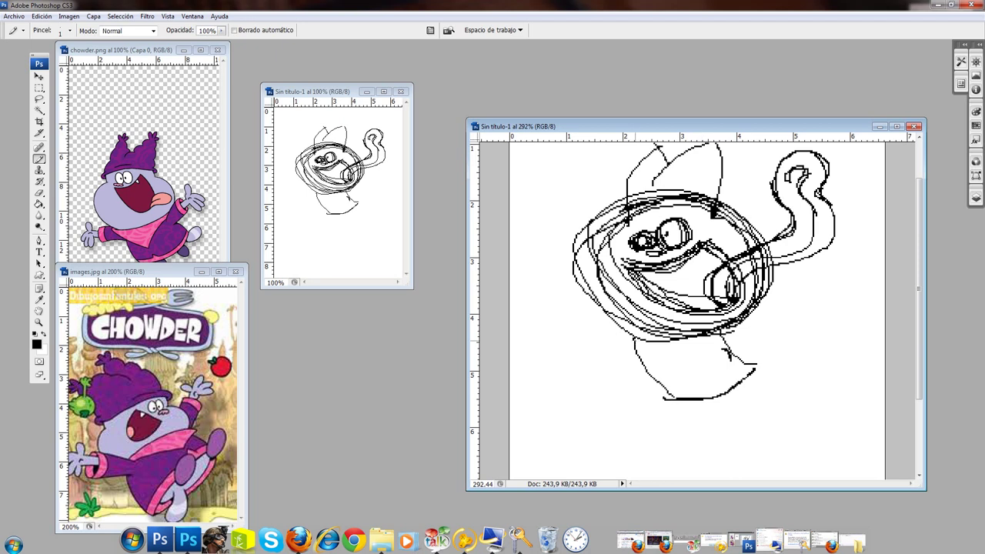
drag(637, 351, 676, 399)
scroll(686, 384, down, 2)
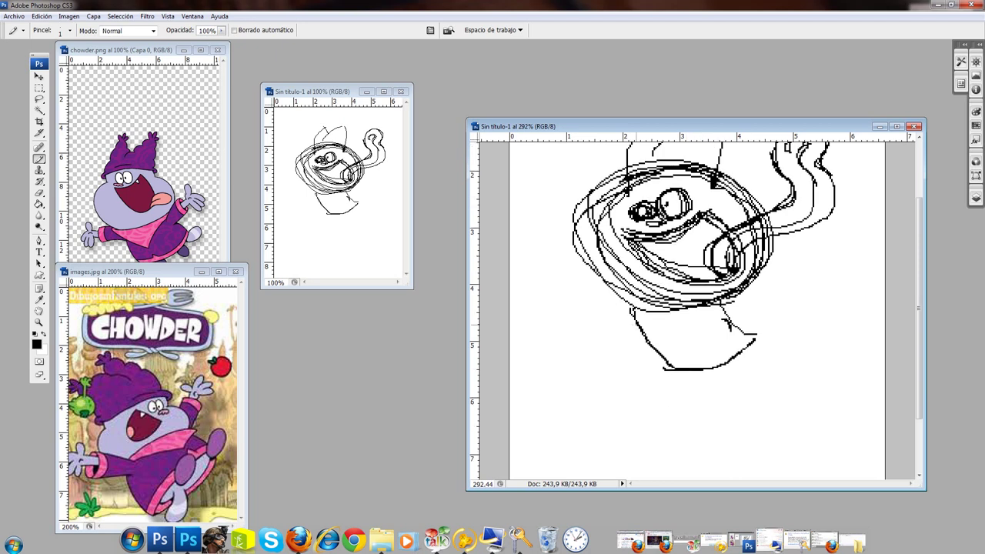
Draw both arms and the rounded left hand, then move the images.jpg reference window aside.
drag(632, 313, 642, 332)
mouse_move(721, 301)
mouse_down()
mouse_move(764, 311)
mouse_move(728, 324)
mouse_move(799, 276)
mouse_move(760, 302)
mouse_up()
drag(585, 303, 616, 316)
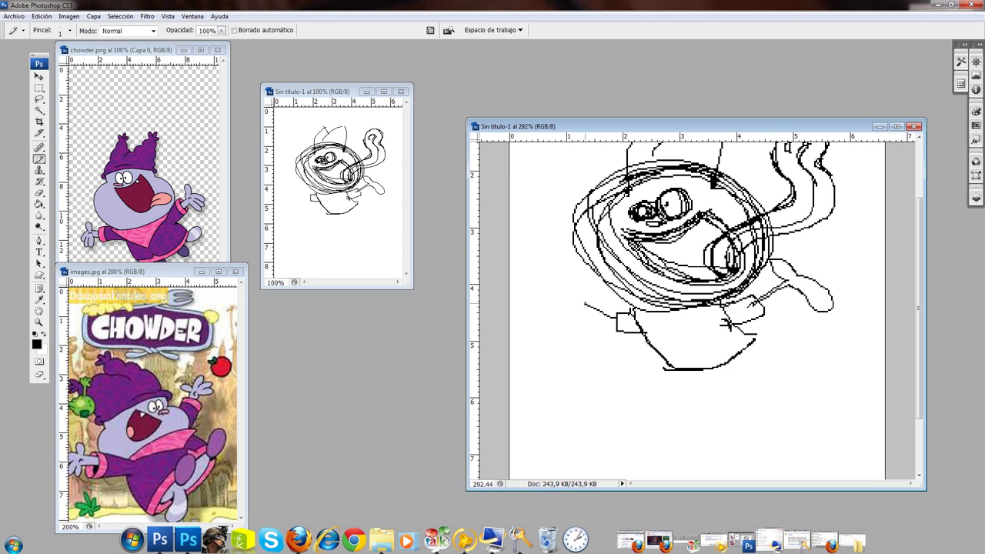
mouse_move(579, 275)
mouse_down()
mouse_move(584, 302)
mouse_move(615, 323)
mouse_up()
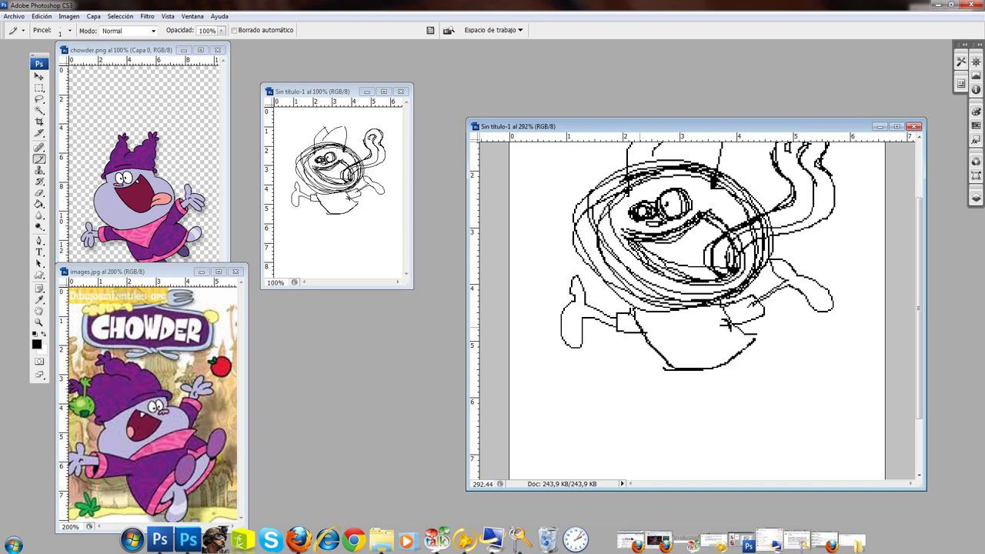
mouse_move(638, 315)
mouse_down()
mouse_move(678, 333)
mouse_move(715, 305)
mouse_up()
mouse_move(178, 279)
mouse_down()
mouse_move(246, 252)
mouse_move(207, 289)
mouse_move(193, 226)
mouse_move(202, 369)
mouse_up()
Draw the long leg stretching down to the lower right.
click(756, 339)
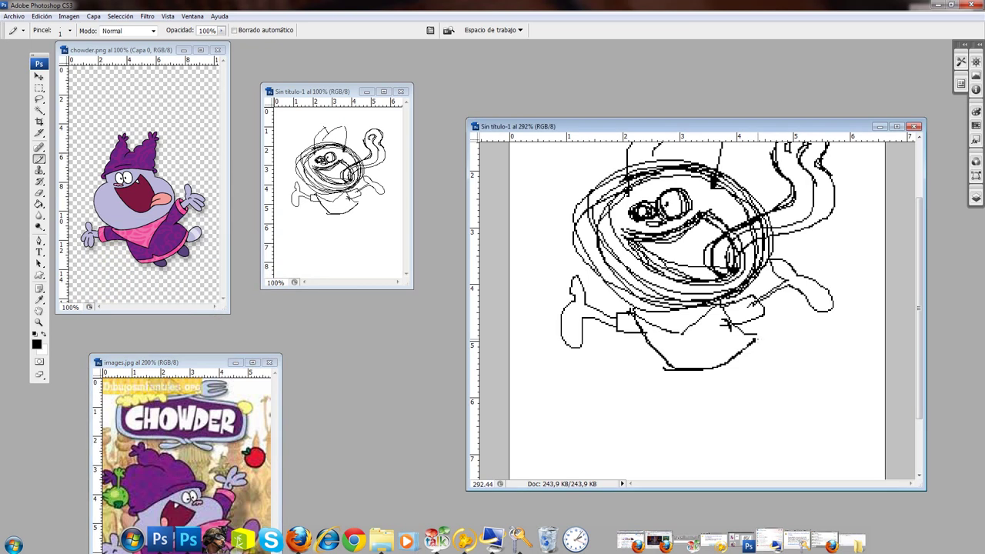
mouse_move(756, 338)
mouse_down()
mouse_move(875, 398)
mouse_move(754, 343)
mouse_up()
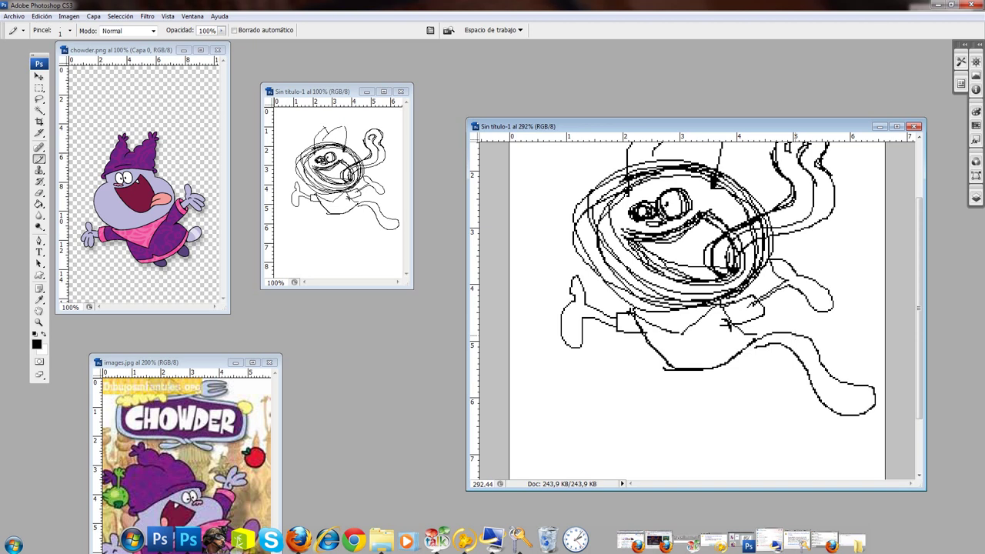
mouse_move(830, 381)
mouse_down()
mouse_move(825, 398)
mouse_move(839, 412)
mouse_up()
drag(793, 333, 811, 364)
Draw the small round feet under the body, undoing the misdrawn first attempt.
mouse_move(676, 370)
mouse_down()
mouse_move(717, 405)
mouse_move(706, 370)
mouse_move(697, 413)
mouse_move(695, 372)
mouse_move(754, 378)
mouse_move(737, 355)
mouse_up()
key(ctrl+alt+z)
key(ctrl+alt+z)
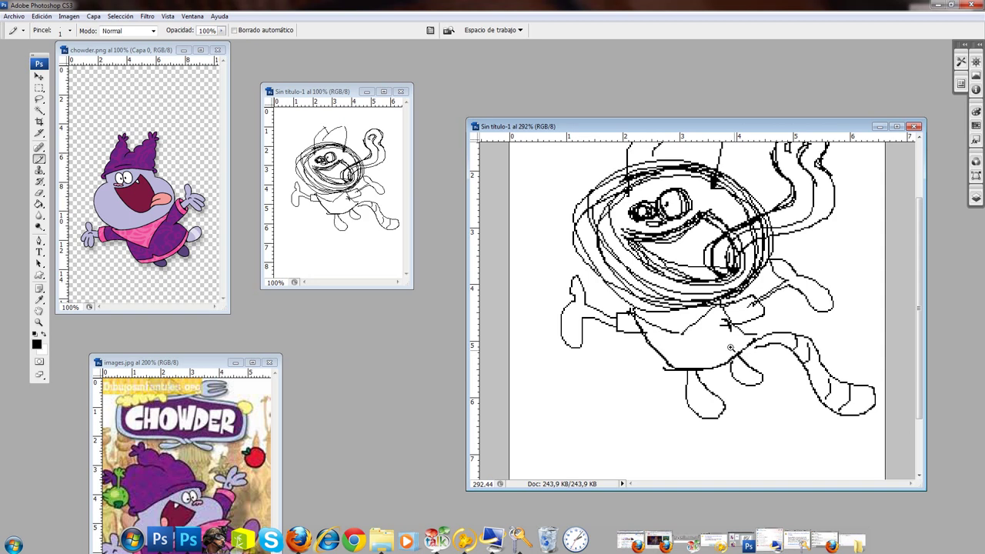
key(z)
key(ctrl+alt+z)
key(ctrl+alt+z)
key(ctrl+alt+z)
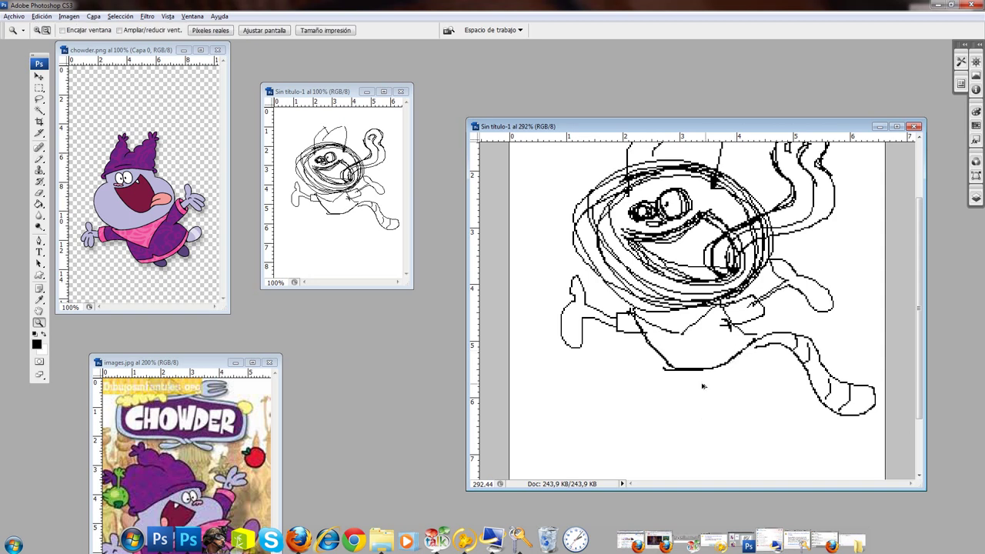
key(alt)
key(b)
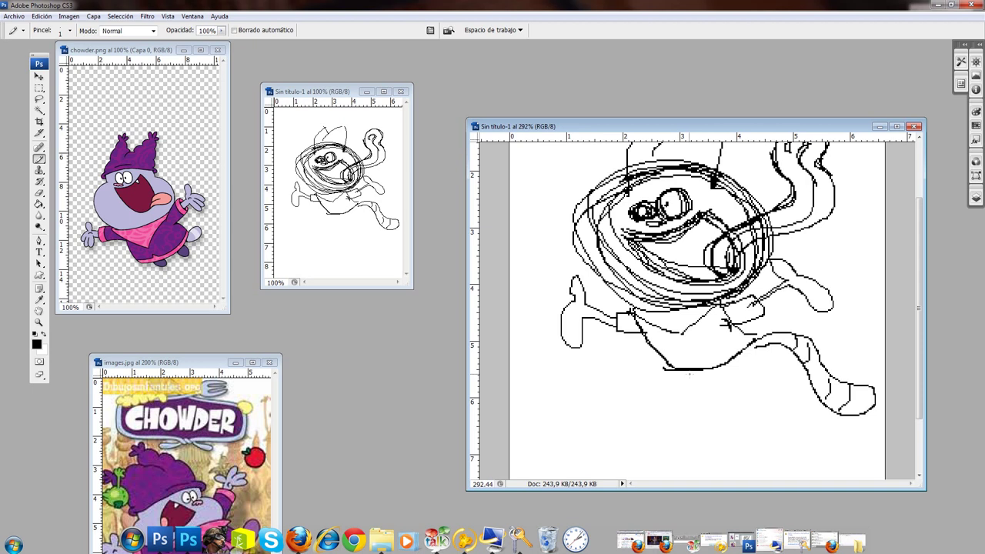
mouse_move(688, 374)
mouse_down()
mouse_move(753, 356)
mouse_move(749, 368)
mouse_move(732, 367)
mouse_move(747, 366)
mouse_up()
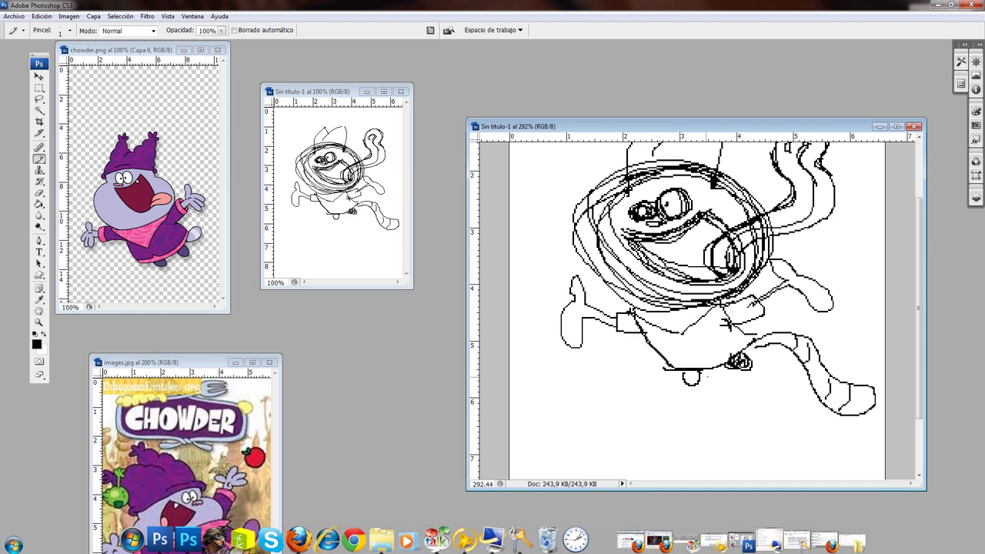
mouse_move(684, 370)
mouse_down()
mouse_move(696, 381)
mouse_move(702, 353)
mouse_move(750, 336)
mouse_up()
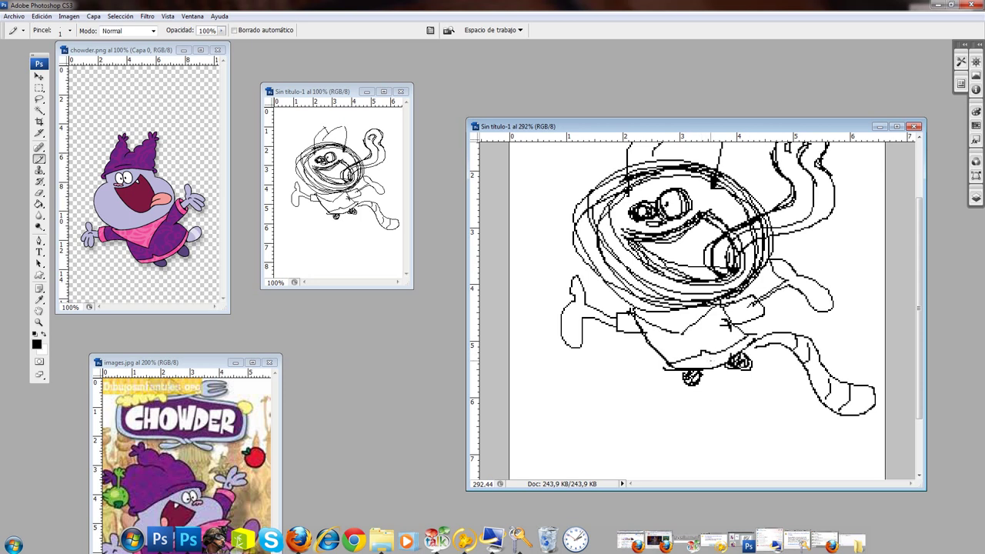
drag(672, 368, 740, 343)
drag(671, 367, 746, 340)
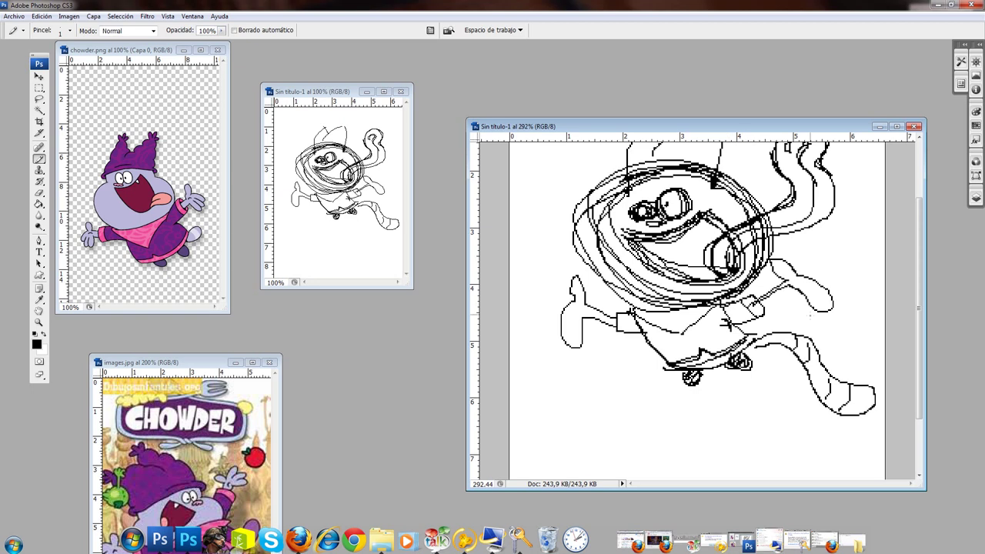
Zoom the view out to 100% to see the whole page.
key(z)
alt+click(809, 316)
alt+click(749, 316)
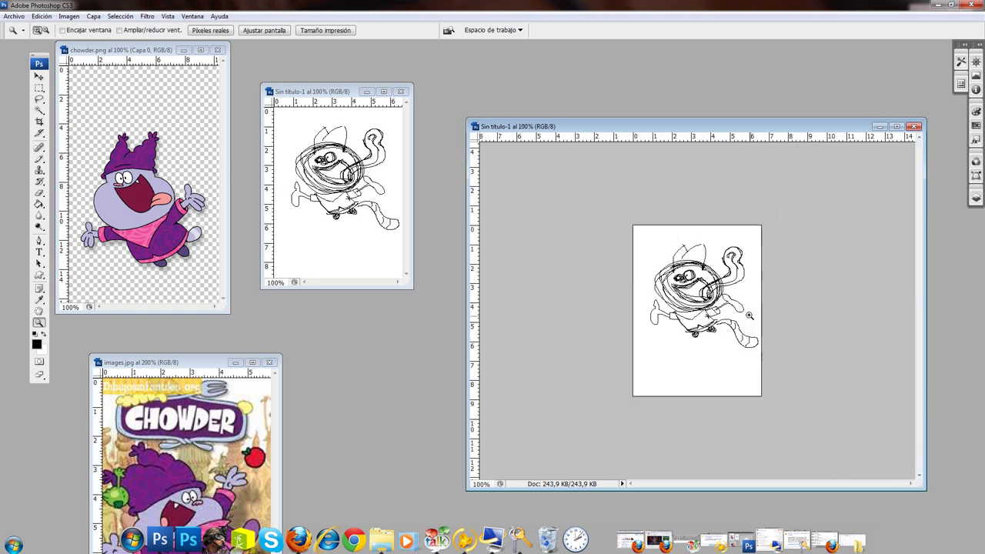
Marquee-select the sketch, nudge it left and down, deselect, and zoom in to 257%.
key(m)
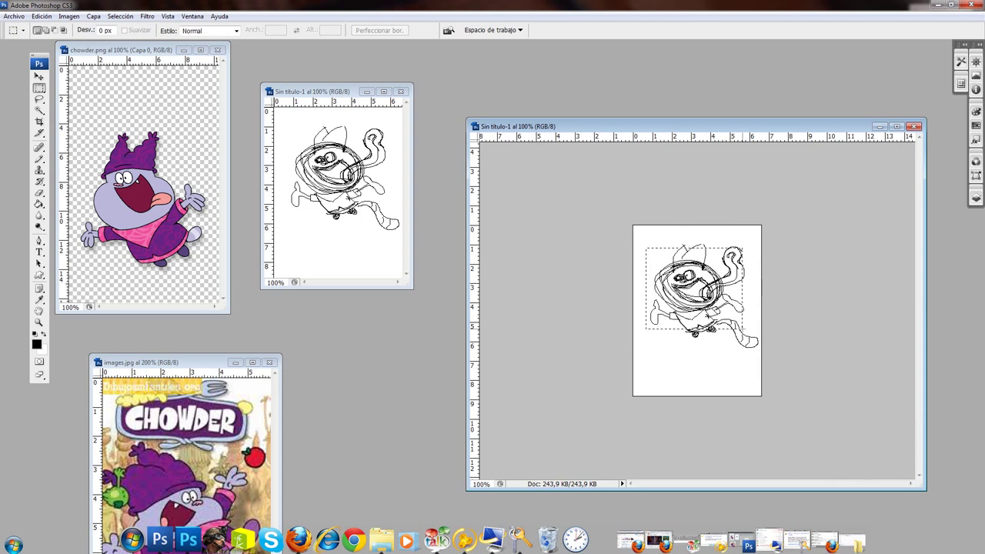
drag(743, 329, 761, 357)
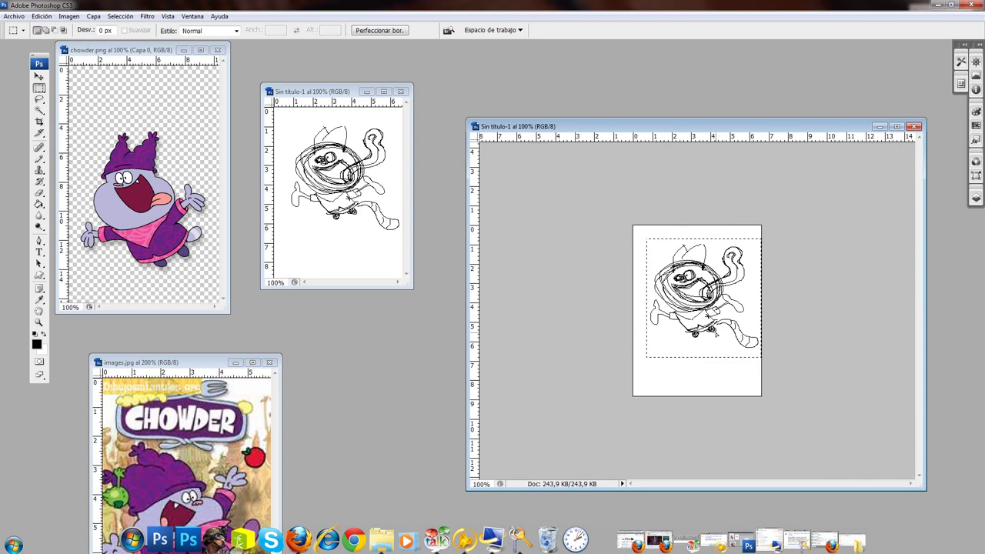
key(v)
key(Left)
key(Left)
key(Left)
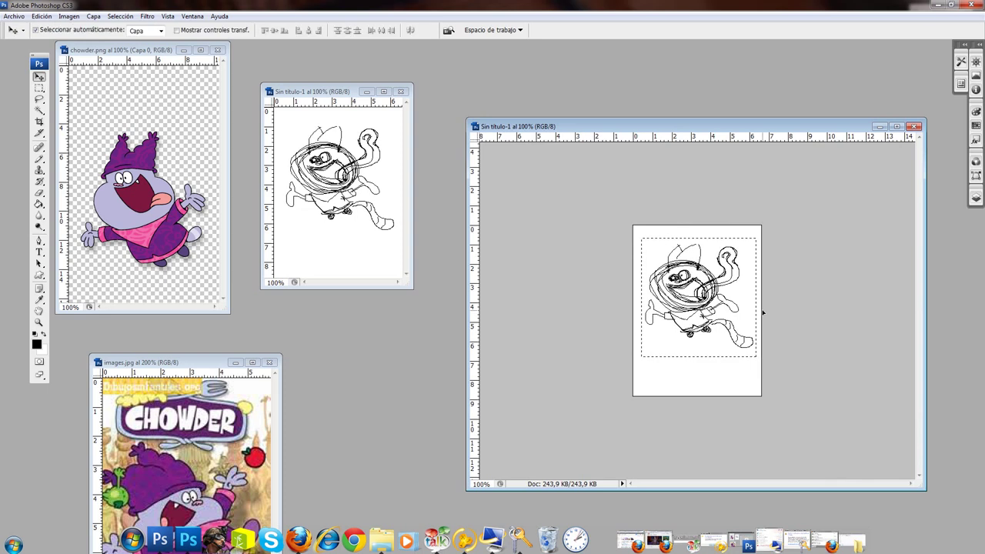
key(Left)
key(Left)
key(Left)
key(shift+Down)
key(shift+Down)
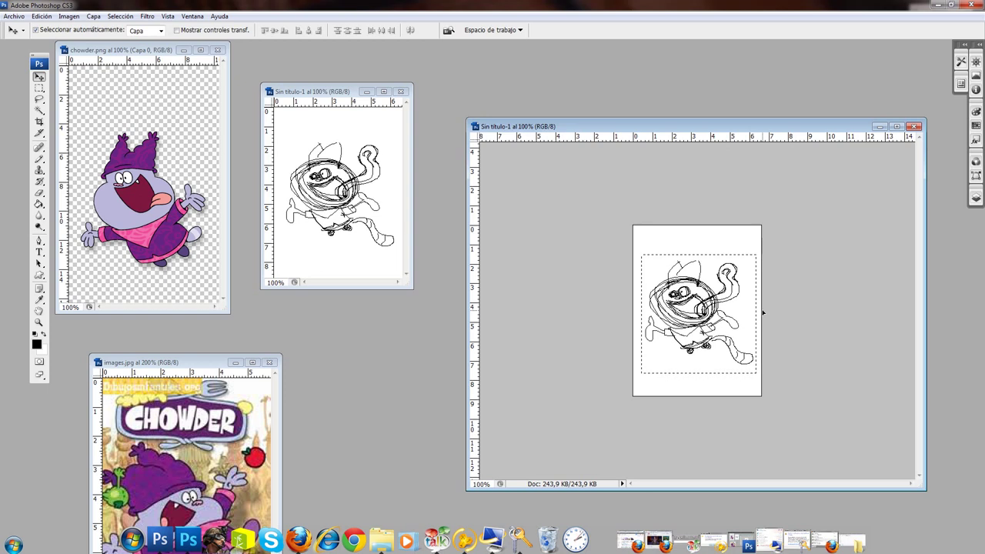
key(Down)
key(Down)
key(Down)
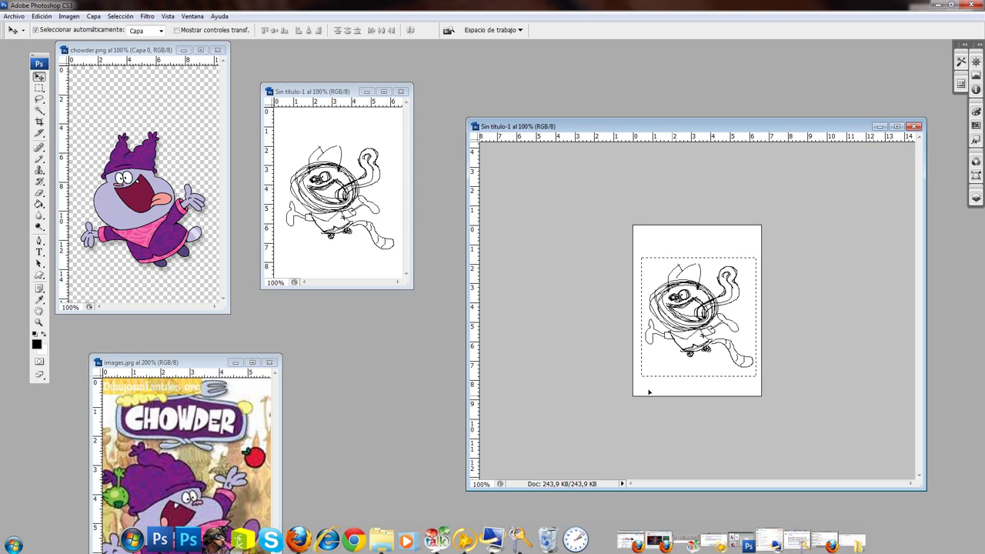
key(ctrl+d)
key(z)
drag(634, 260, 760, 386)
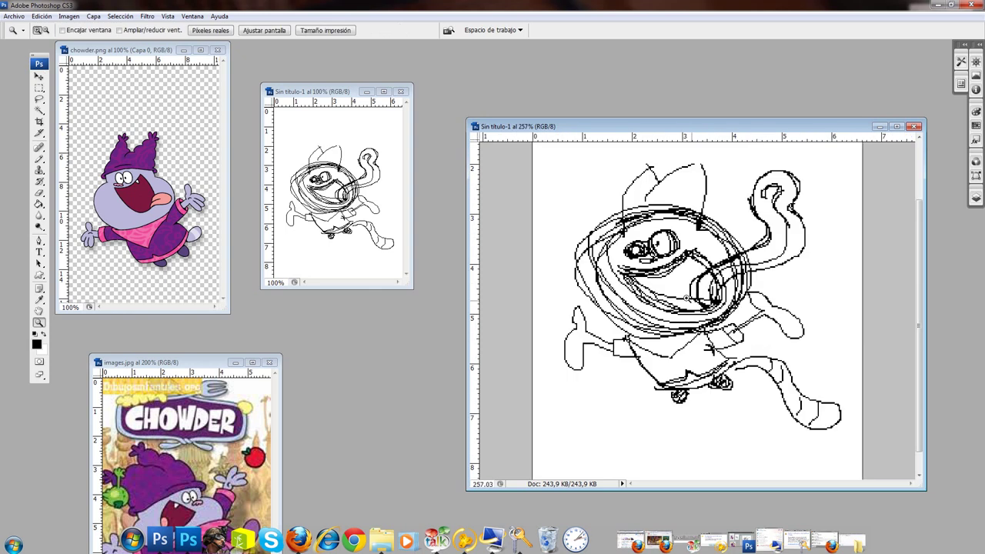
Set the Pencil to dark purple at size 3, discarding the test strokes.
key(b)
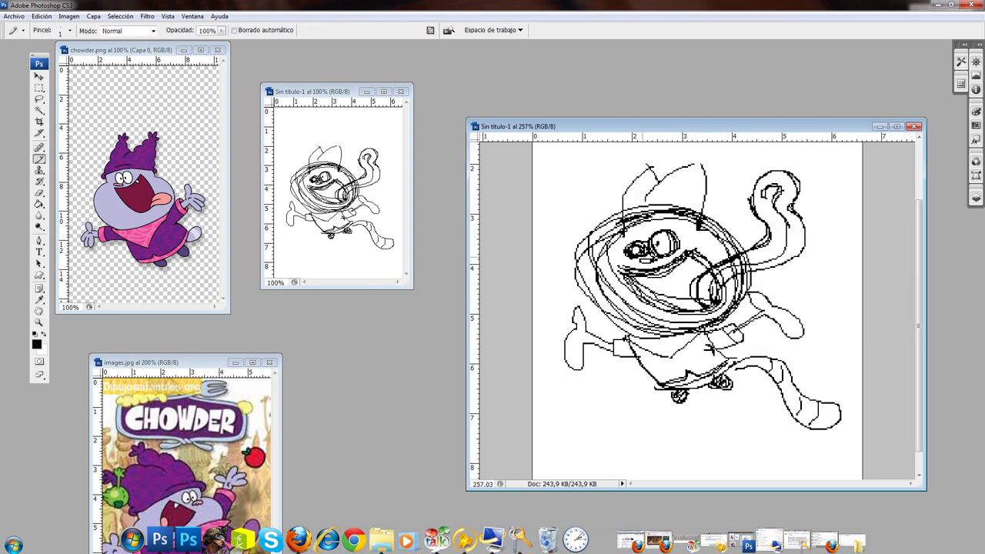
key(bracketright)
drag(618, 222, 619, 244)
key(ctrl+z)
alt+click(127, 154)
key(bracketright)
key(bracketright)
drag(618, 224, 624, 233)
key(ctrl+z)
key(ctrl+z)
key(bracketleft)
Trace the round head outline in purple.
mouse_move(621, 225)
mouse_down()
mouse_move(615, 242)
mouse_move(594, 244)
mouse_move(583, 298)
mouse_move(658, 337)
mouse_move(736, 307)
mouse_move(743, 278)
mouse_up()
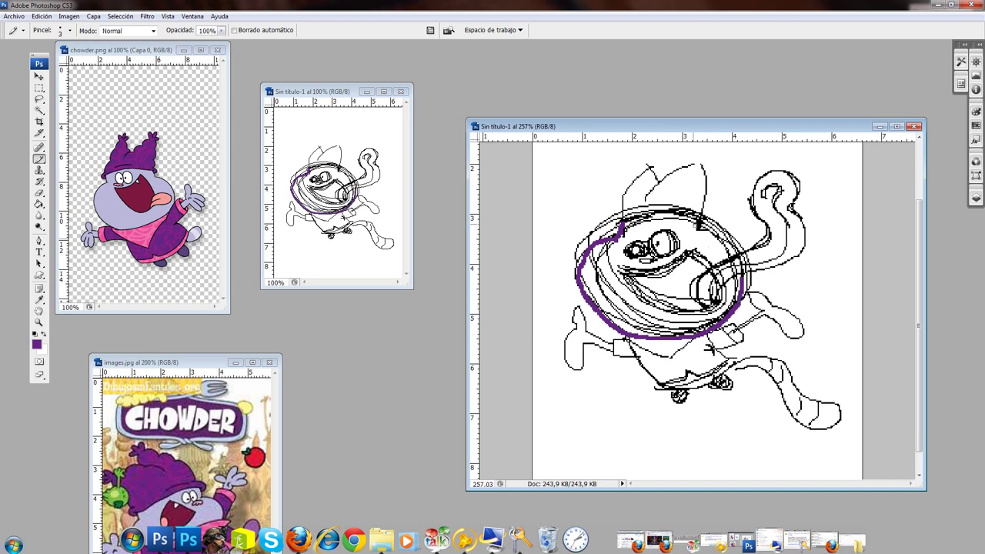
click(695, 226)
mouse_move(695, 226)
mouse_down()
mouse_move(745, 248)
mouse_move(753, 298)
mouse_move(727, 322)
mouse_move(736, 304)
mouse_move(645, 340)
mouse_move(592, 312)
mouse_move(591, 250)
mouse_move(618, 229)
mouse_up()
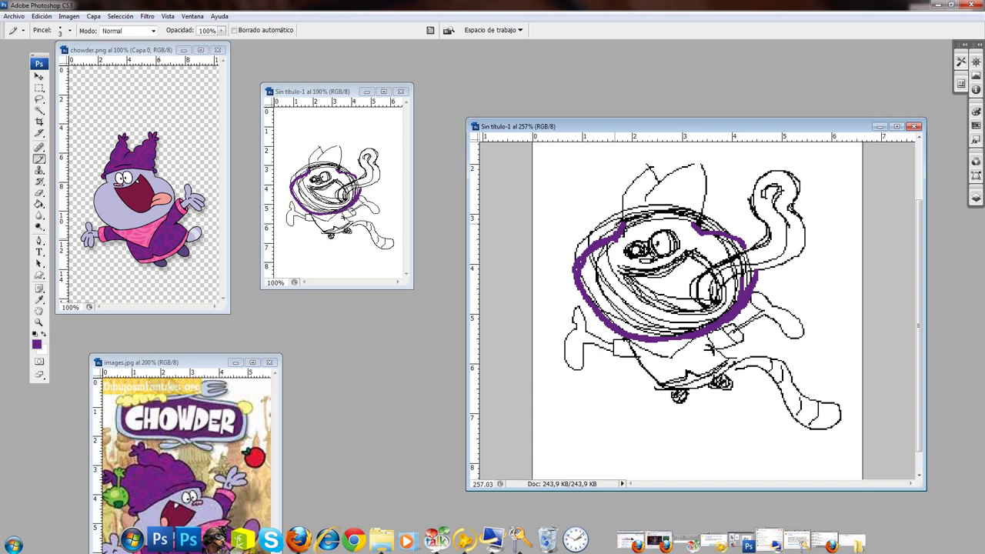
mouse_move(616, 227)
mouse_down()
mouse_move(708, 219)
mouse_move(619, 222)
mouse_up()
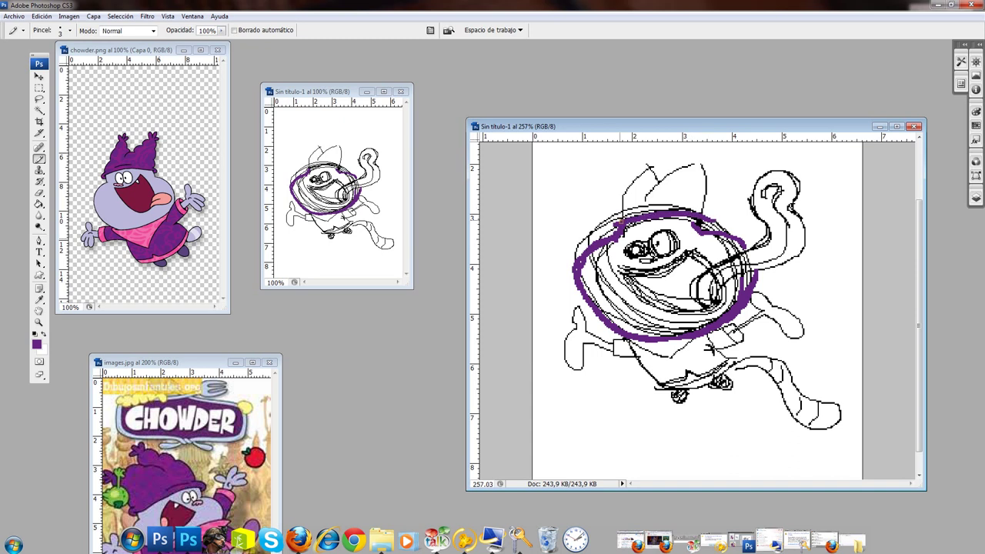
Draw the two-peaked hat in purple and touch up the head outline.
scroll(672, 268, up, 3)
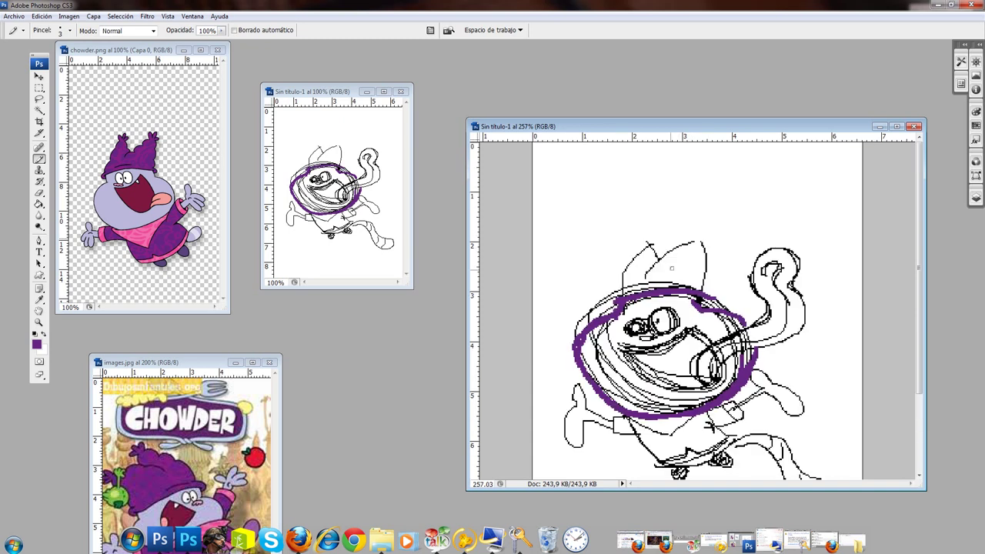
click(646, 274)
mouse_move(645, 274)
mouse_down()
mouse_move(702, 240)
mouse_move(704, 291)
mouse_up()
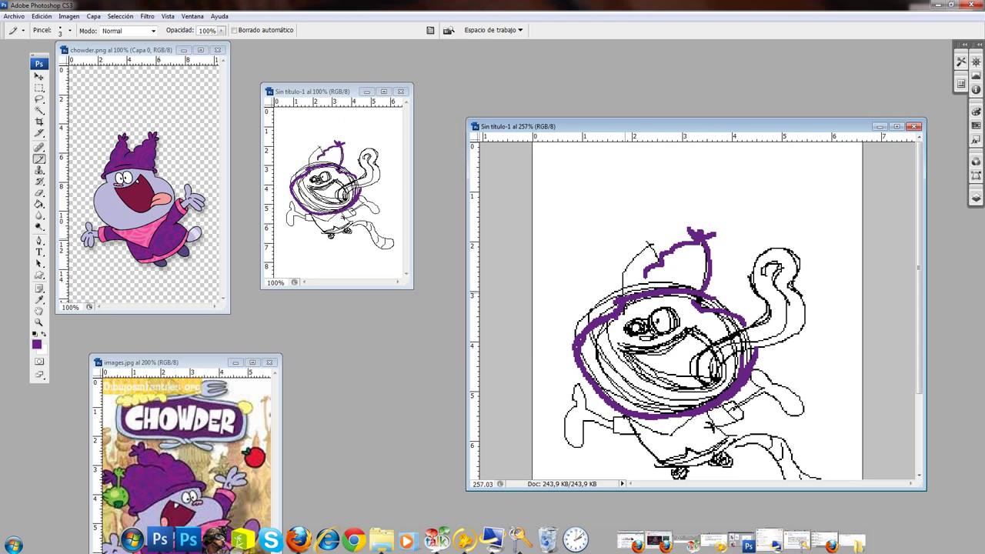
drag(643, 256, 623, 296)
mouse_move(645, 259)
mouse_down()
mouse_move(650, 240)
mouse_move(676, 277)
mouse_up()
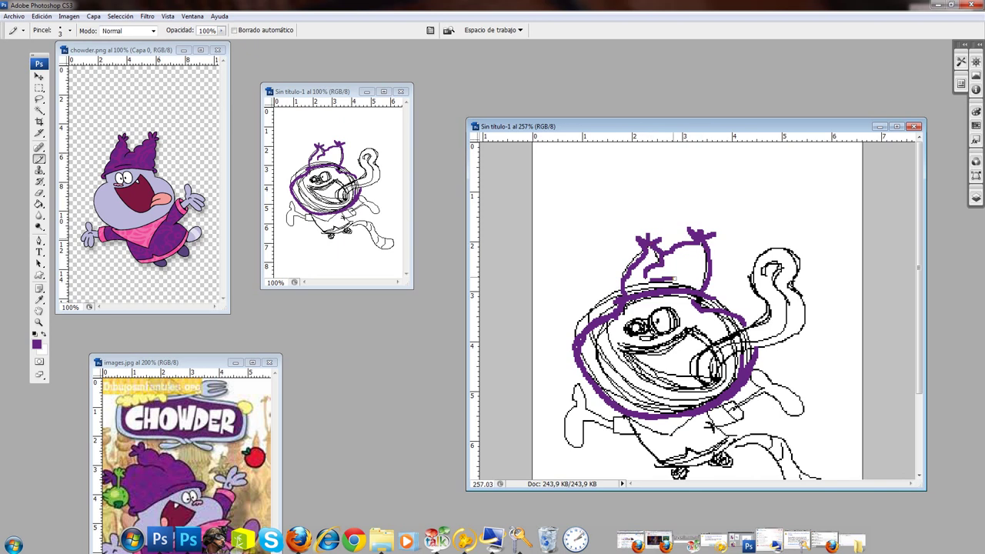
scroll(697, 307, down, 1)
scroll(696, 308, down, 3)
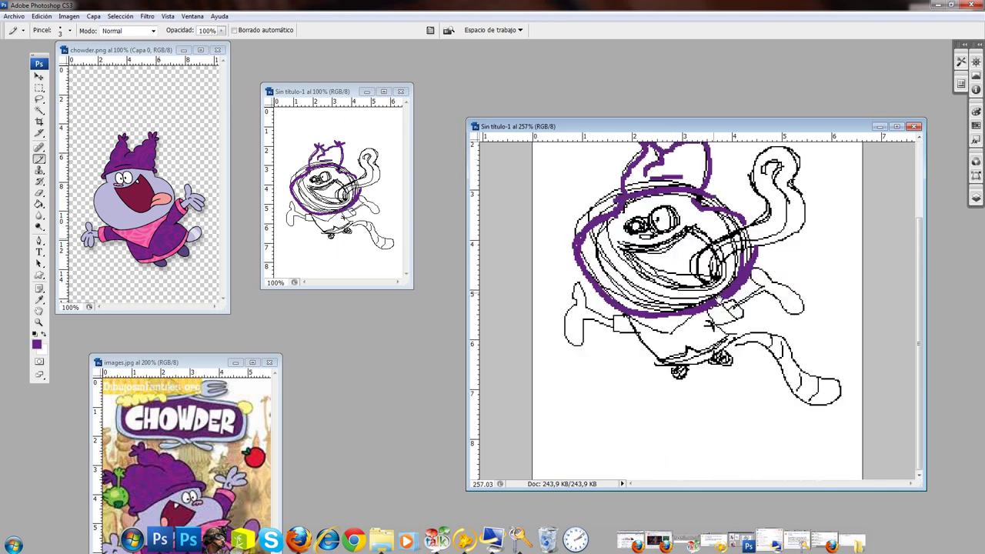
drag(715, 301, 723, 297)
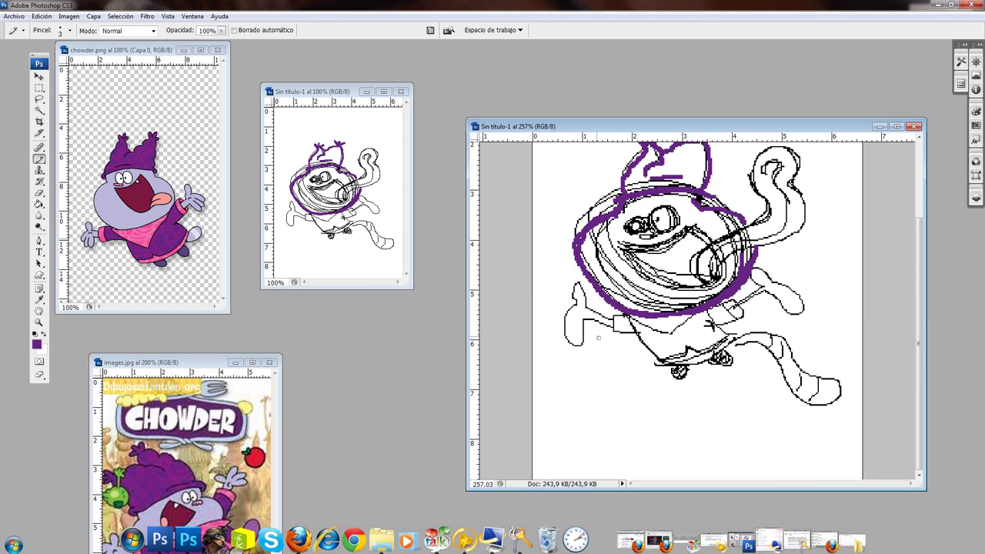
Paint white over the stray loops, face lines and curl beside the head, shrinking the brush to 8.
key(x)
key(bracketright)
key(bracketright)
key(bracketright)
key(bracketright)
key(bracketright)
key(bracketright)
drag(581, 300, 581, 325)
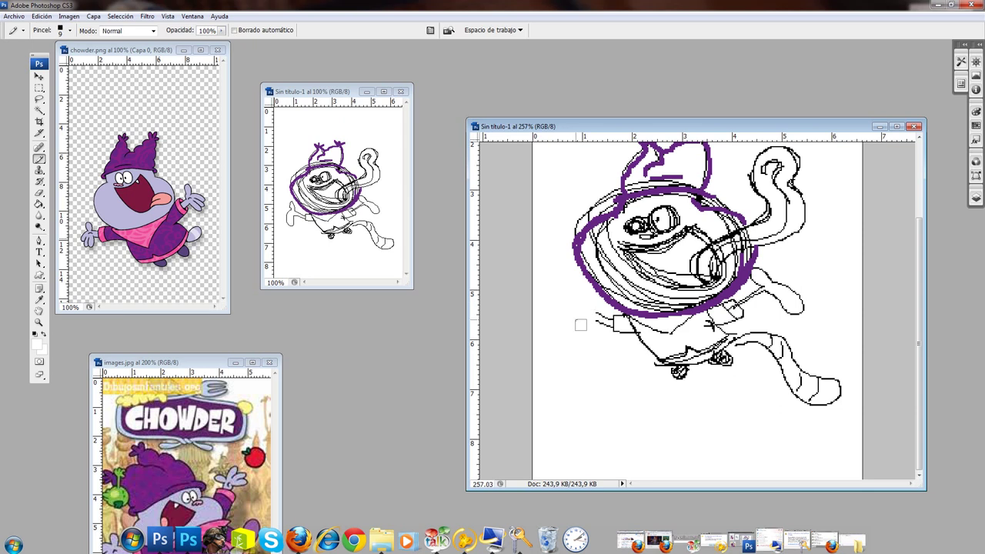
mouse_move(773, 283)
mouse_down()
mouse_move(756, 278)
mouse_move(751, 296)
mouse_move(797, 296)
mouse_up()
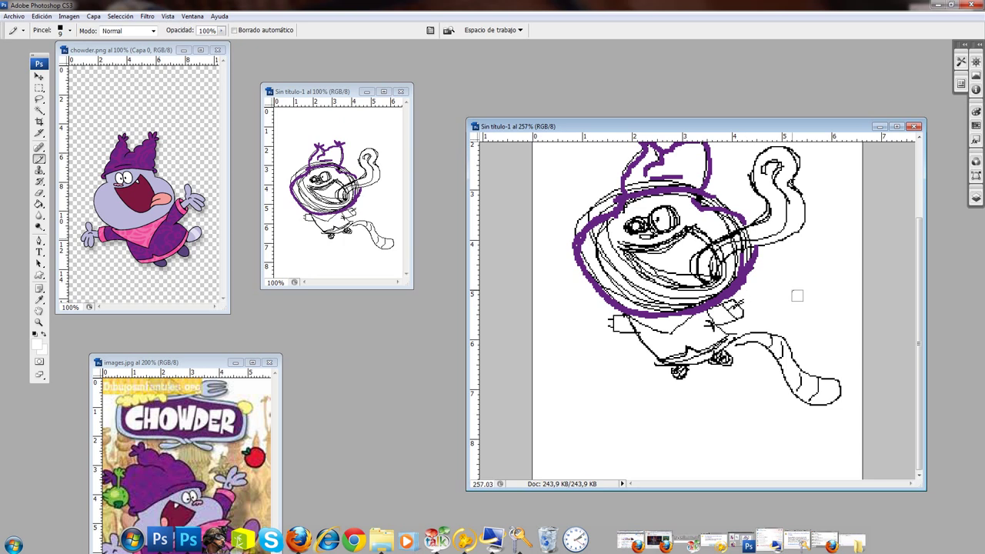
mouse_move(597, 236)
mouse_down()
mouse_move(610, 279)
mouse_move(649, 281)
mouse_up()
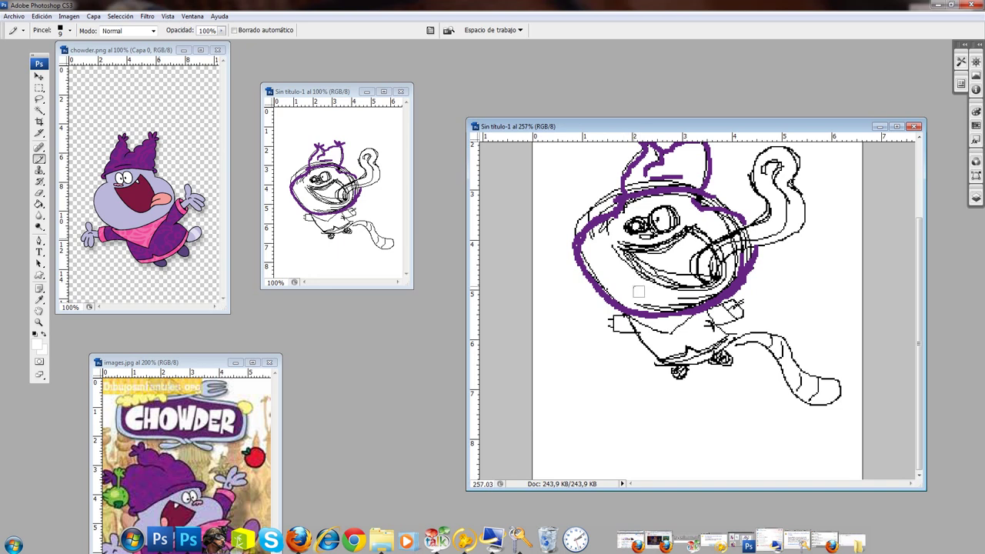
key(bracketleft)
key(bracketleft)
drag(700, 268, 690, 258)
scroll(693, 308, up, 2)
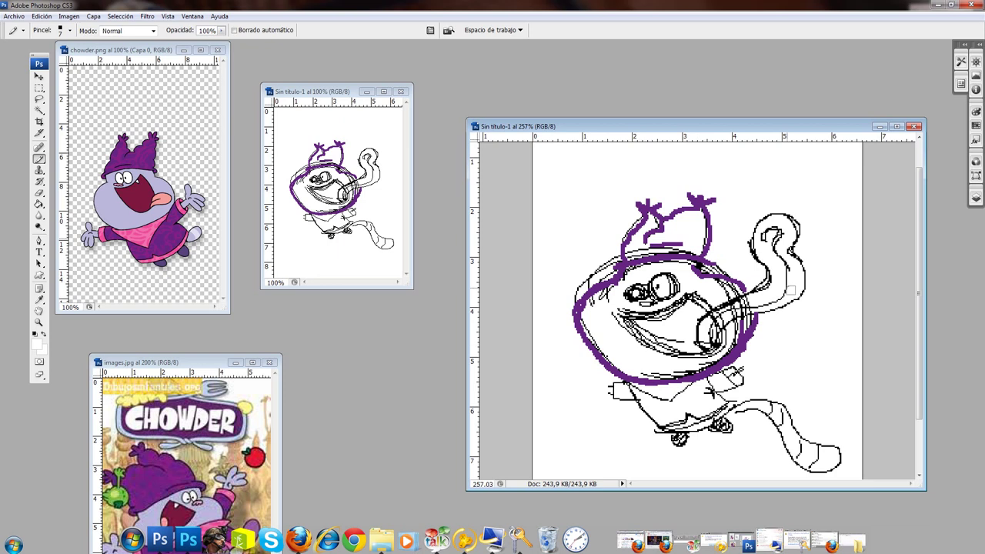
mouse_move(785, 268)
mouse_down()
mouse_move(759, 233)
mouse_move(763, 294)
mouse_move(729, 310)
mouse_move(707, 339)
mouse_move(785, 269)
mouse_move(756, 251)
mouse_move(777, 211)
mouse_move(784, 309)
mouse_move(763, 234)
mouse_move(765, 311)
mouse_up()
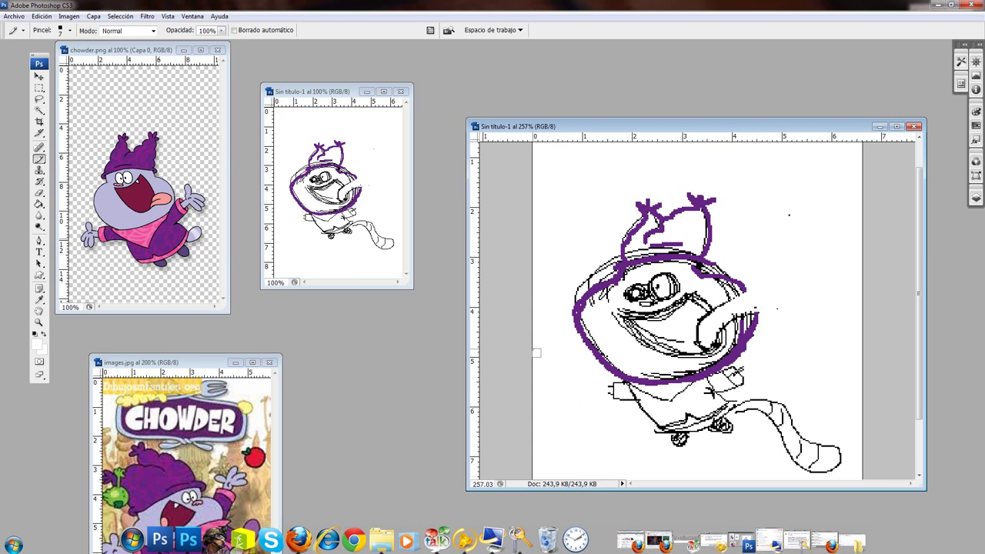
With a smaller black brush, draw the tongue curling out to the right, redoing its curl marks.
click(39, 338)
key(bracketleft)
key(bracketleft)
key(bracketleft)
key(bracketleft)
drag(724, 325, 720, 343)
key(bracketleft)
drag(687, 292, 700, 299)
mouse_move(724, 311)
mouse_down()
mouse_move(791, 289)
mouse_move(776, 313)
mouse_move(751, 311)
mouse_move(779, 291)
mouse_move(729, 299)
mouse_up()
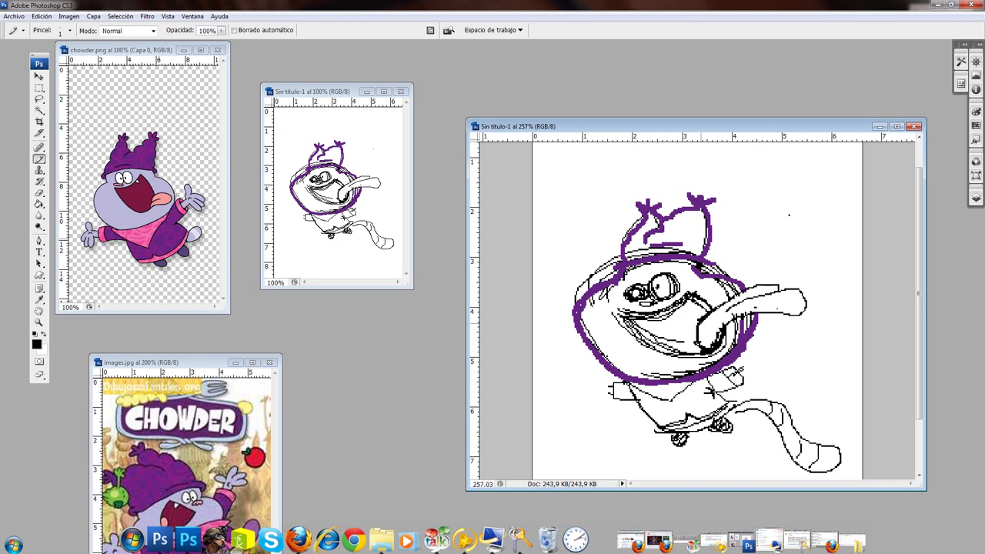
drag(731, 311, 701, 334)
key(ctrl+z)
key(ctrl+z)
mouse_move(700, 329)
mouse_down()
mouse_move(719, 352)
mouse_move(720, 330)
mouse_up()
Add short strokes and small dots near the tail.
drag(784, 414, 812, 419)
drag(756, 437, 782, 431)
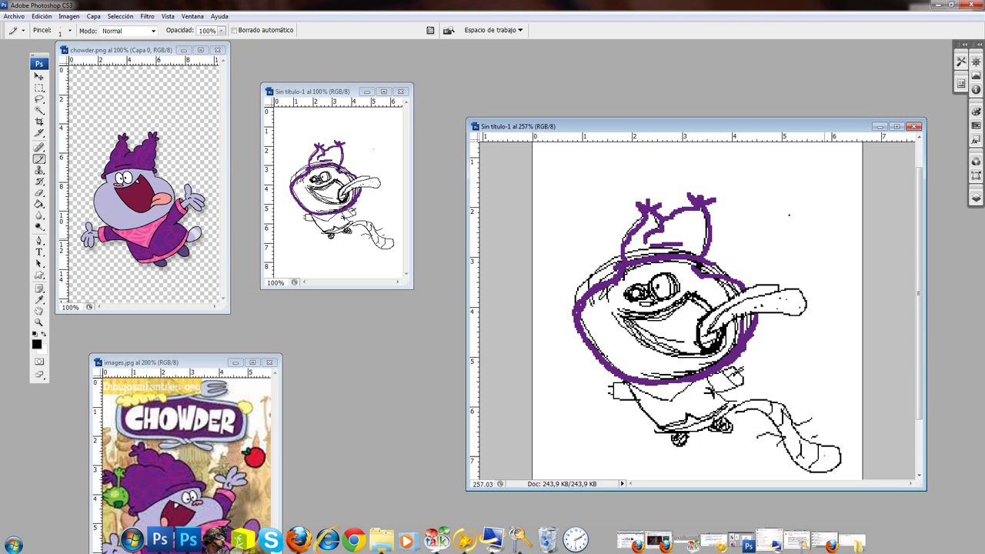
click(758, 387)
click(771, 238)
Hatch black teeth lines inside the open mouth.
mouse_move(634, 322)
mouse_down()
mouse_move(642, 330)
mouse_move(686, 306)
mouse_up()
drag(667, 346, 698, 304)
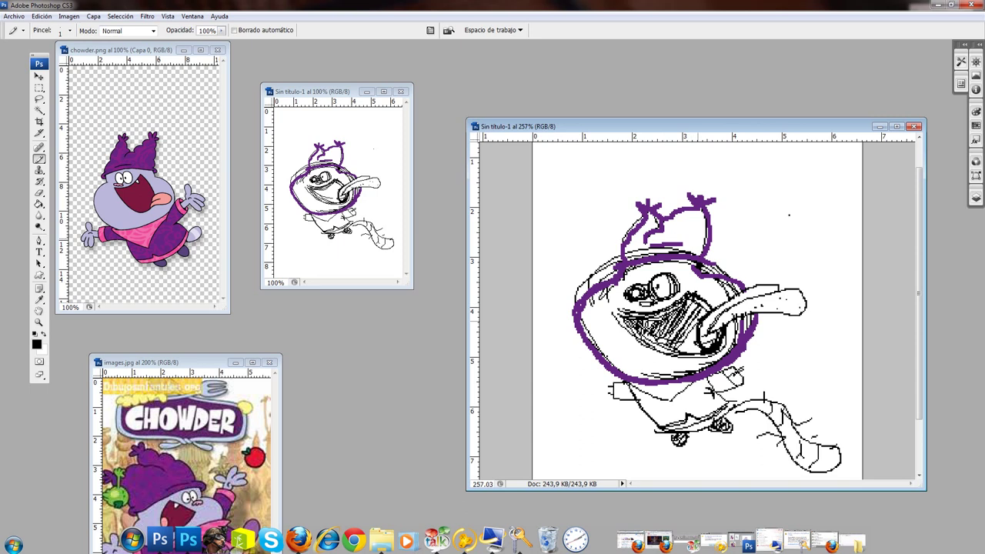
drag(684, 351, 697, 322)
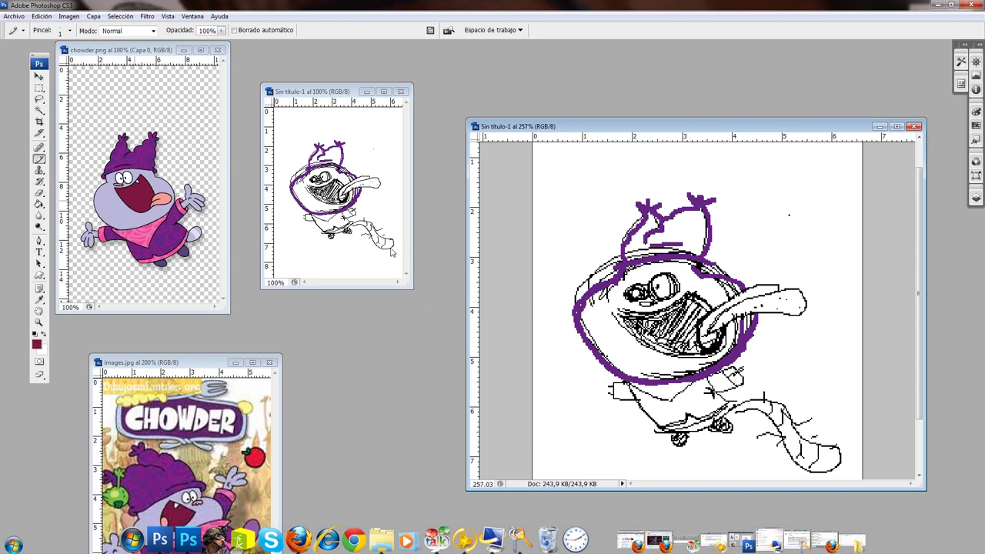
Trace the mouth's left corner and upper edge with a 2 px maroon brush.
key(bracketright)
drag(620, 317, 716, 356)
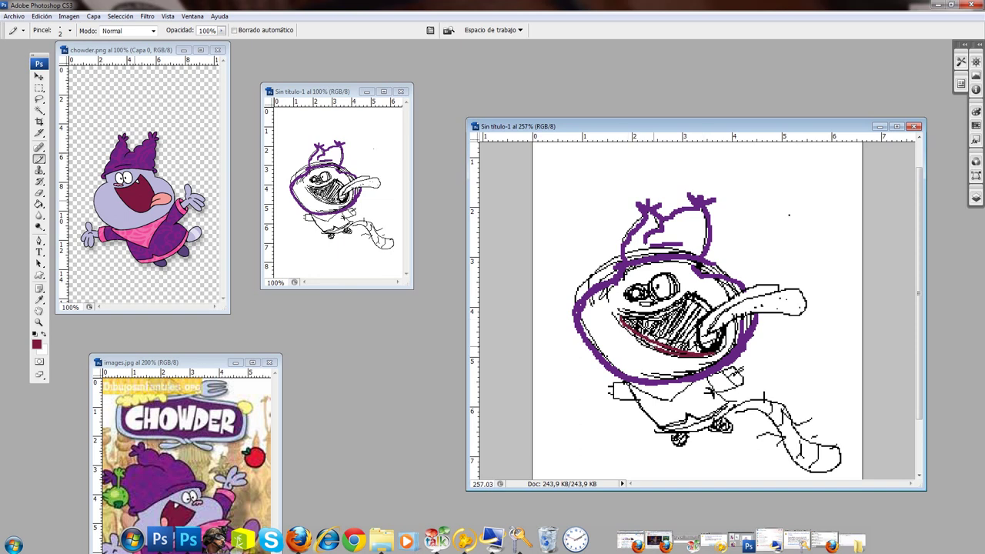
drag(613, 313, 656, 348)
mouse_move(614, 309)
mouse_down()
mouse_move(684, 318)
mouse_move(714, 295)
mouse_up()
Fill the inside of the mouth with 1 px maroon hatching up to the tongue.
key(bracketleft)
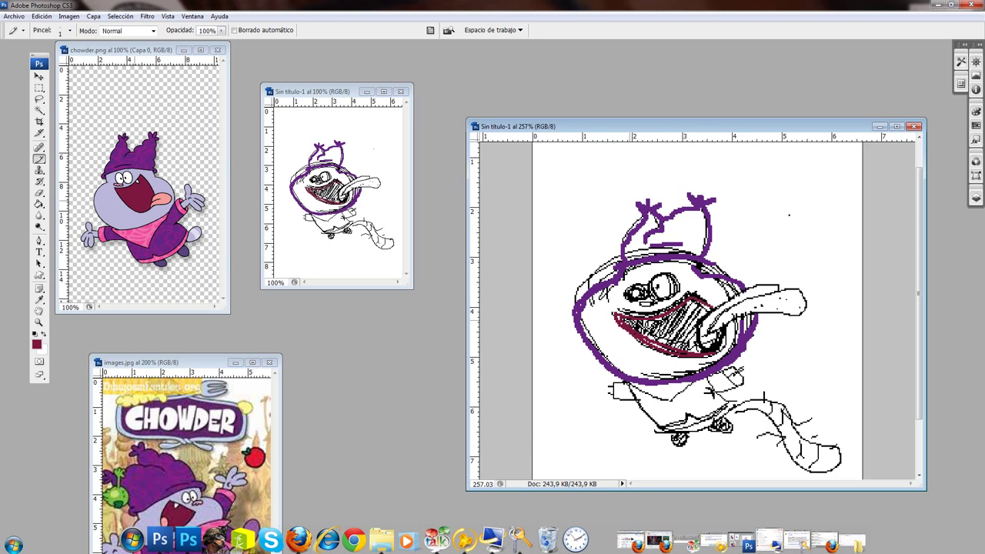
drag(638, 334, 691, 303)
drag(663, 344, 698, 306)
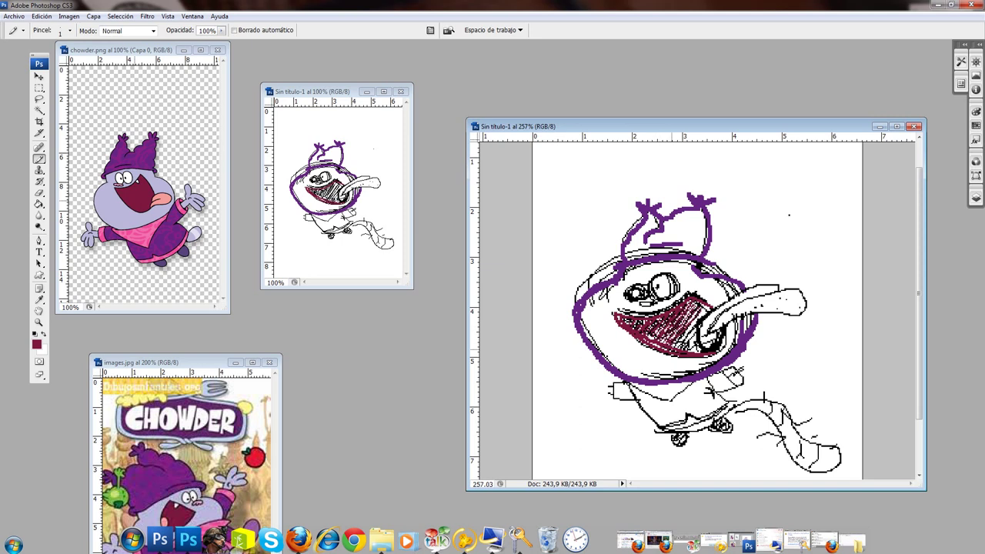
drag(673, 346, 701, 310)
drag(693, 351, 702, 311)
drag(650, 337, 660, 330)
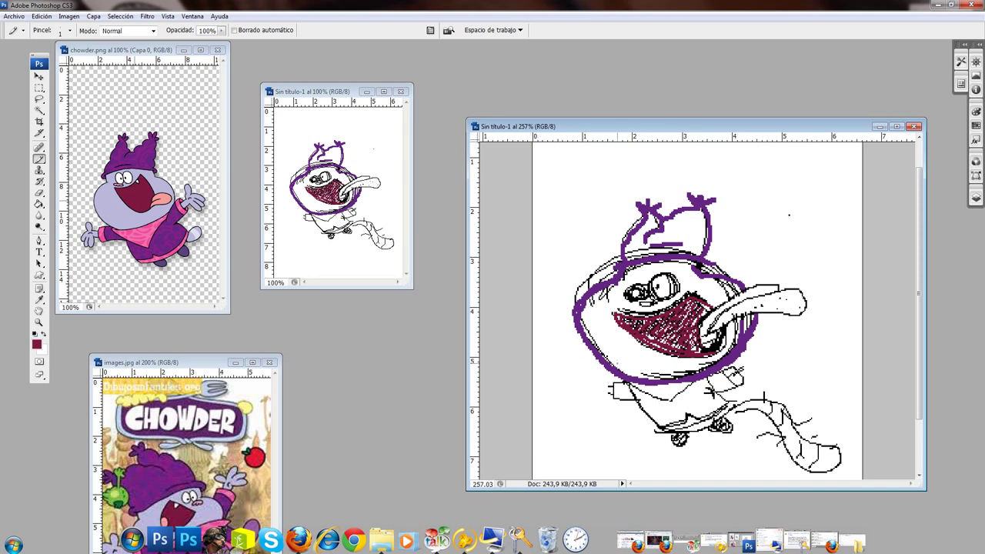
scroll(696, 308, down, 2)
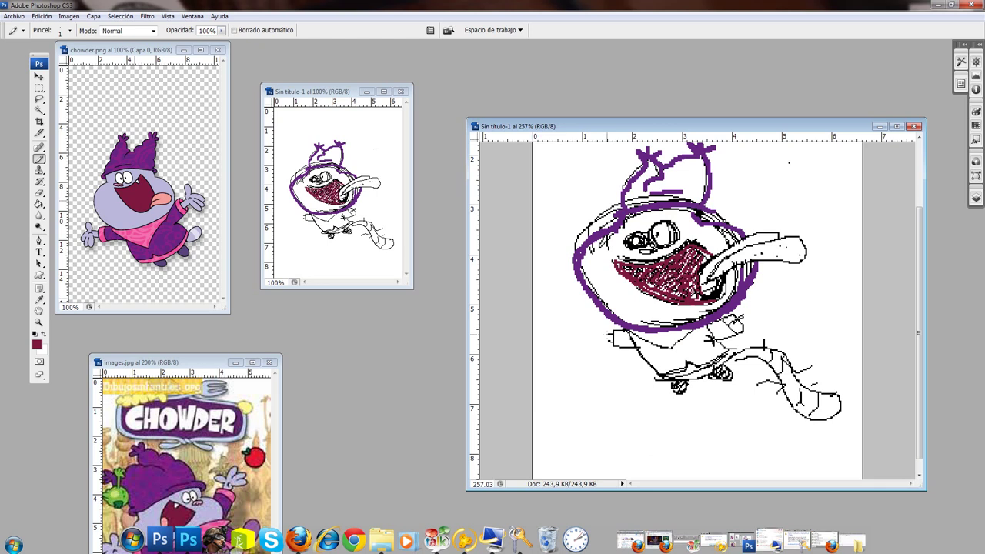
Draw maroon strokes beside the left and right arms and scribble maroon over the feet.
mouse_move(607, 332)
mouse_down()
mouse_move(582, 350)
mouse_move(614, 353)
mouse_up()
mouse_move(751, 308)
mouse_down()
mouse_move(734, 320)
mouse_move(778, 329)
mouse_move(768, 323)
mouse_up()
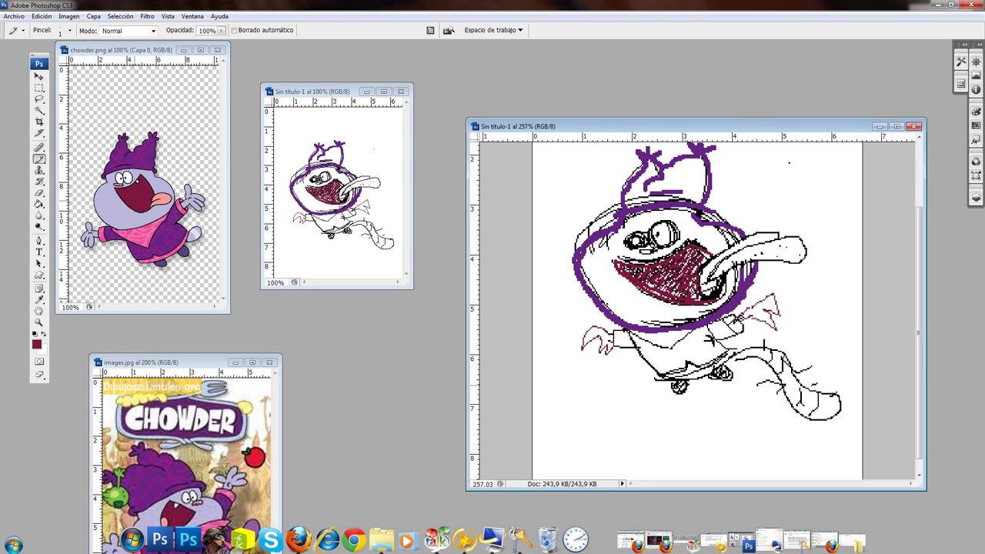
mouse_move(671, 380)
mouse_down()
mouse_move(683, 393)
mouse_move(744, 379)
mouse_move(742, 363)
mouse_move(736, 383)
mouse_up()
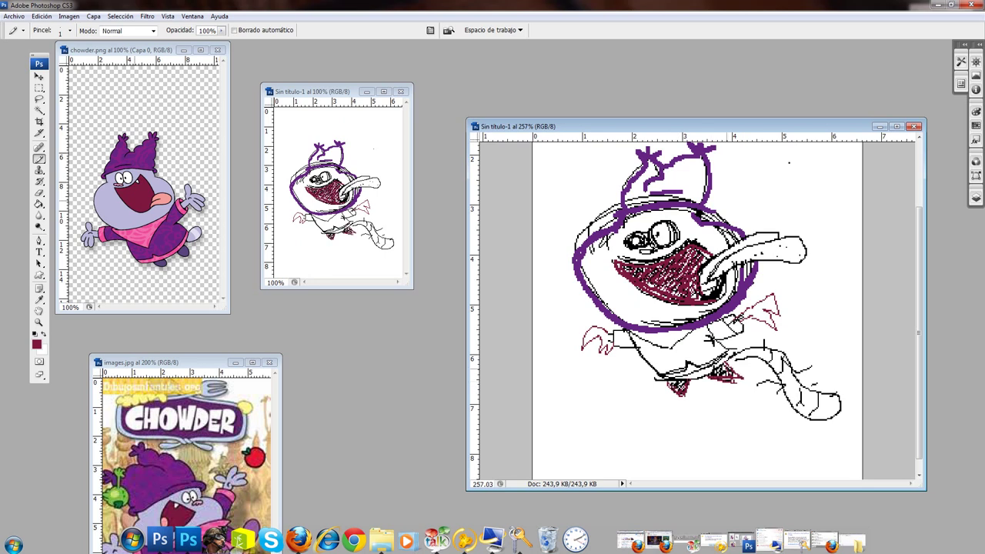
scroll(696, 308, up, 2)
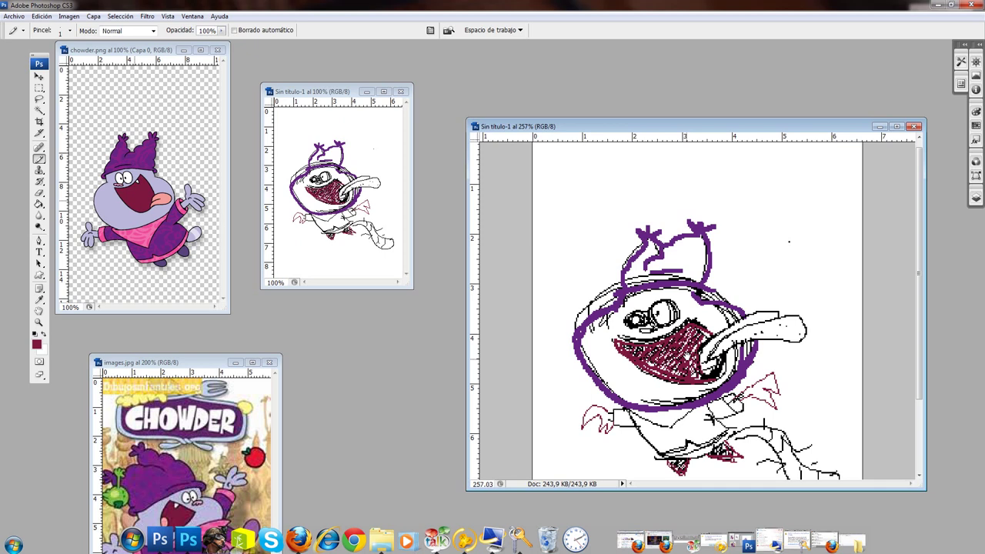
drag(682, 394, 682, 312)
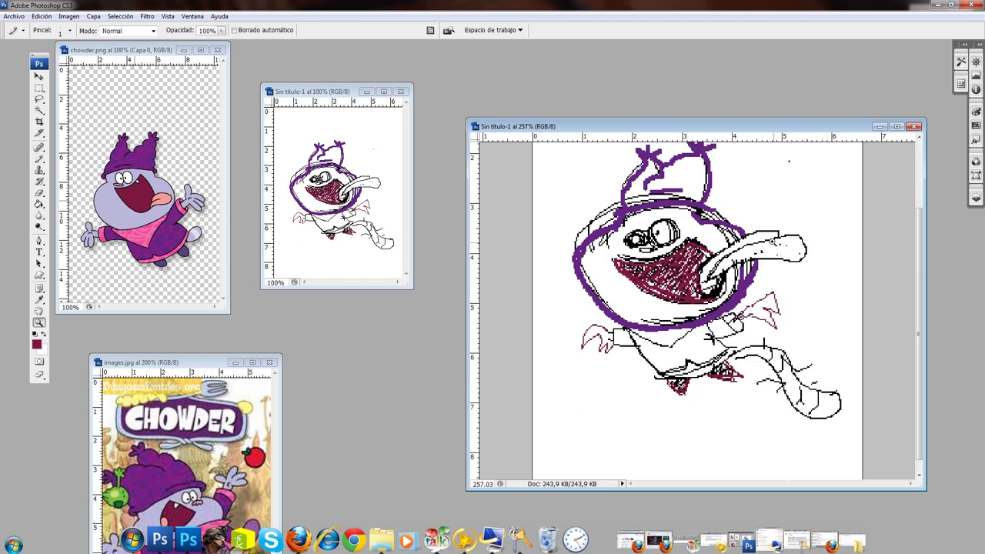
Zoom in on the tongue, erase its top edge, and redraw it in black.
key(z)
drag(711, 207, 851, 315)
drag(690, 304, 730, 343)
key(e)
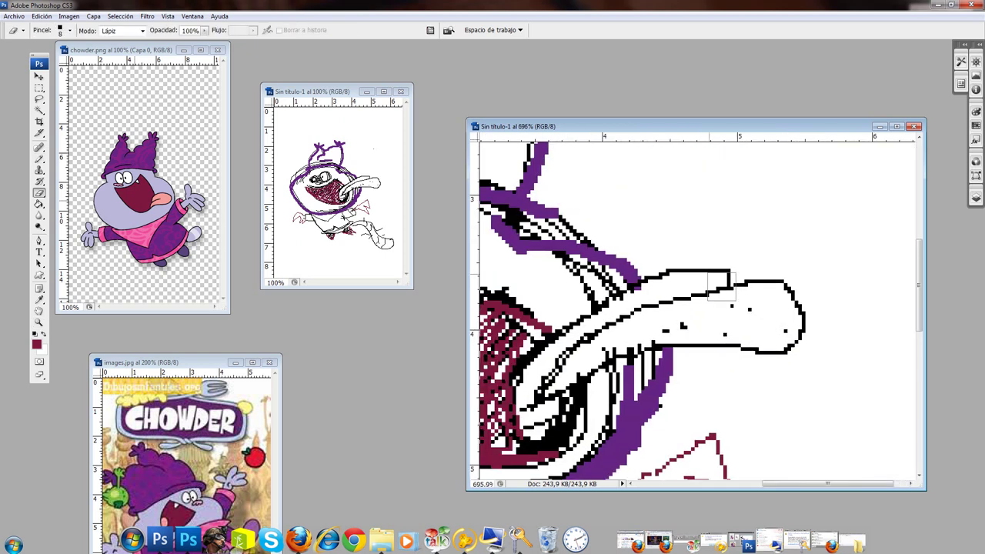
drag(719, 284, 755, 285)
key(b)
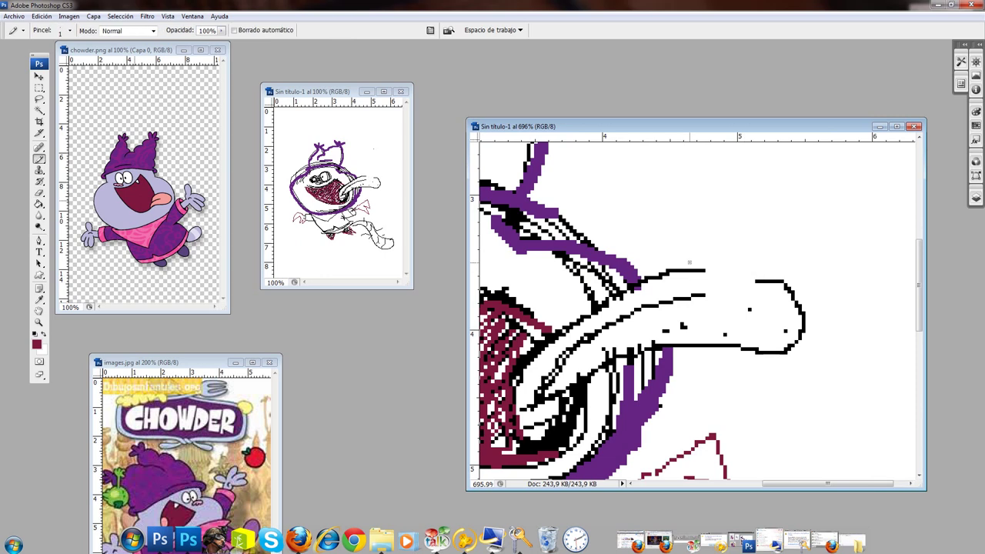
mouse_move(697, 269)
mouse_down()
mouse_move(793, 297)
mouse_move(801, 335)
mouse_up()
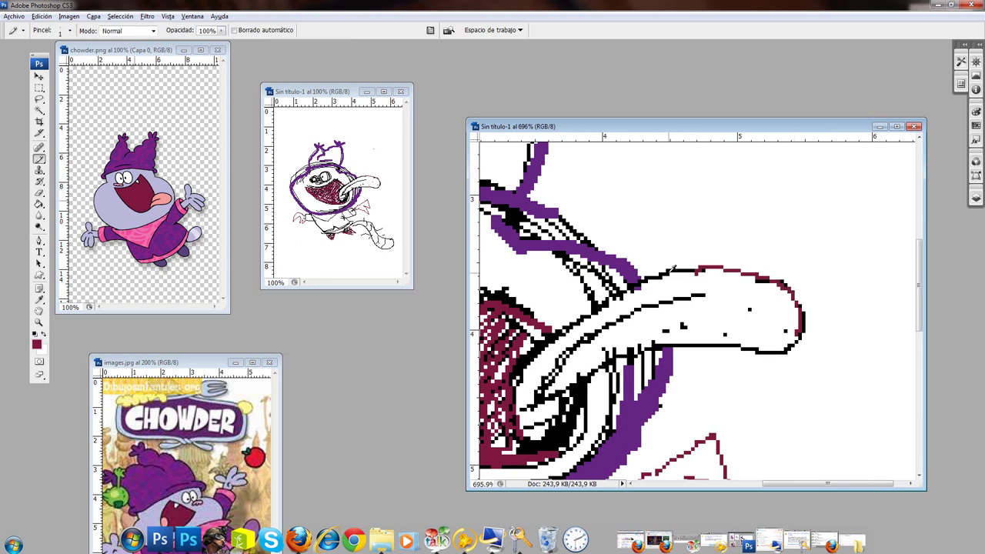
key(d)
mouse_move(703, 269)
mouse_down()
mouse_move(757, 280)
mouse_move(800, 332)
mouse_up()
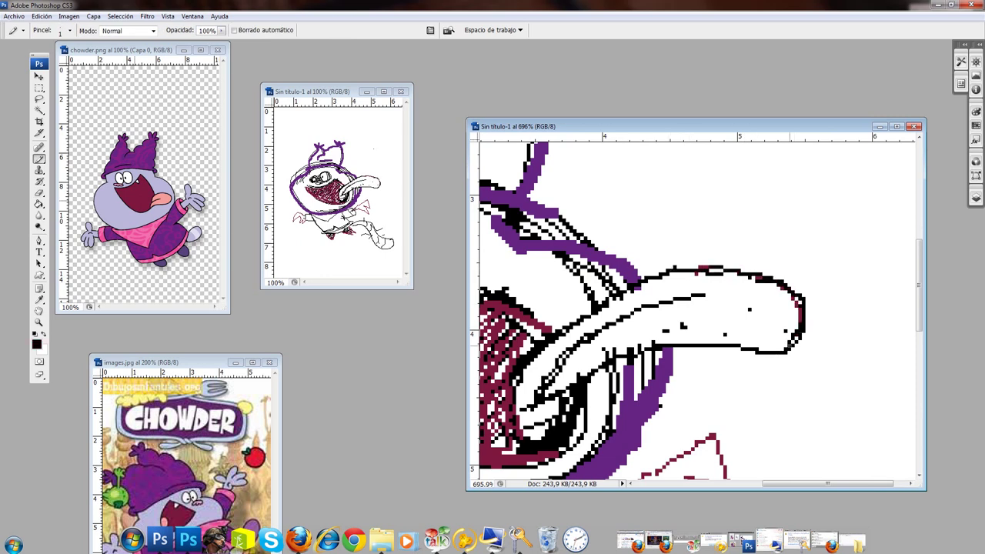
Fill gaps along the tongue's tip and inner edge, then add bristle strokes and specks.
drag(774, 293, 799, 316)
drag(685, 295, 727, 292)
drag(625, 320, 760, 305)
mouse_move(721, 269)
mouse_down()
mouse_move(721, 256)
mouse_move(772, 259)
mouse_up()
drag(800, 296, 833, 295)
drag(666, 270, 643, 245)
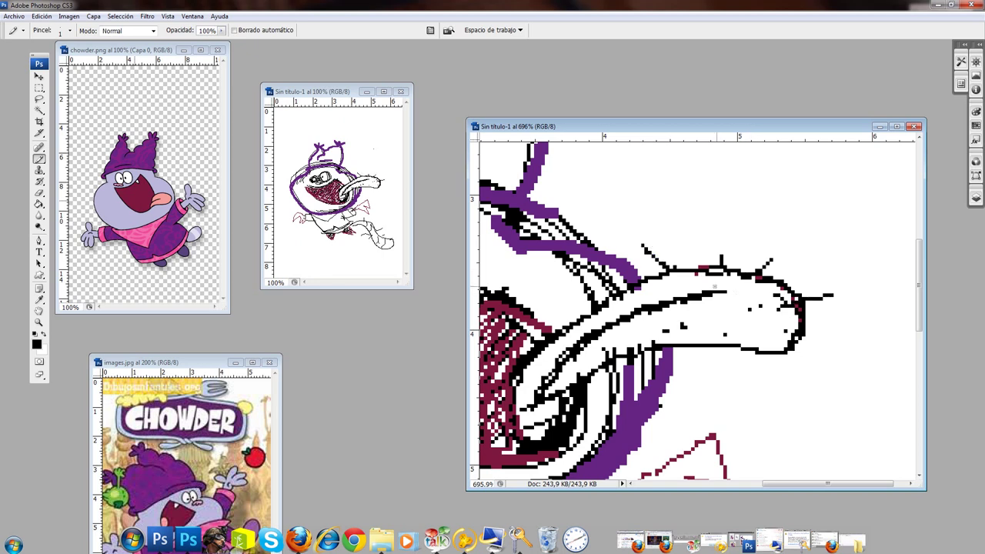
drag(714, 287, 717, 273)
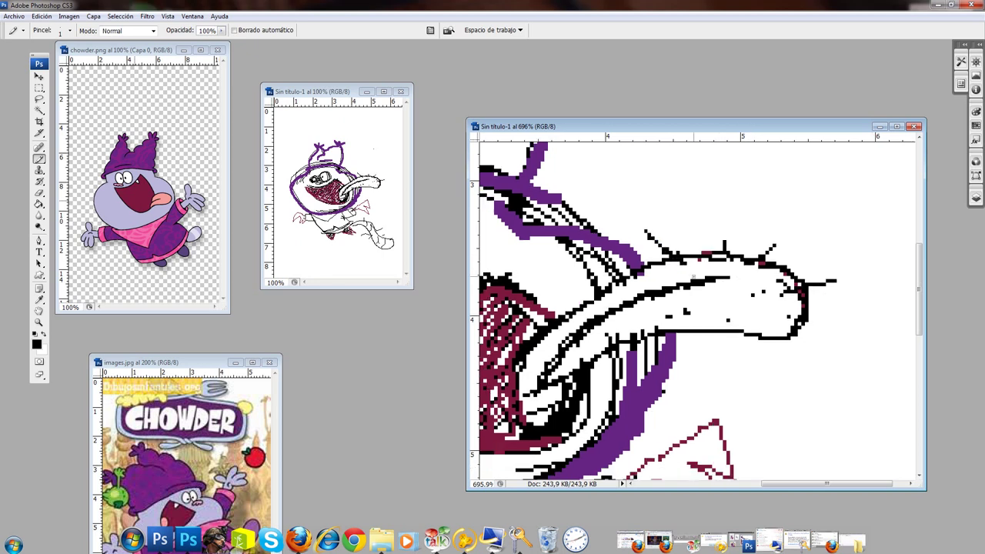
click(731, 308)
click(748, 284)
Draw short black strokes and a curve where the tongue meets the mouth.
mouse_move(757, 332)
mouse_down()
mouse_move(734, 348)
mouse_move(799, 293)
mouse_up()
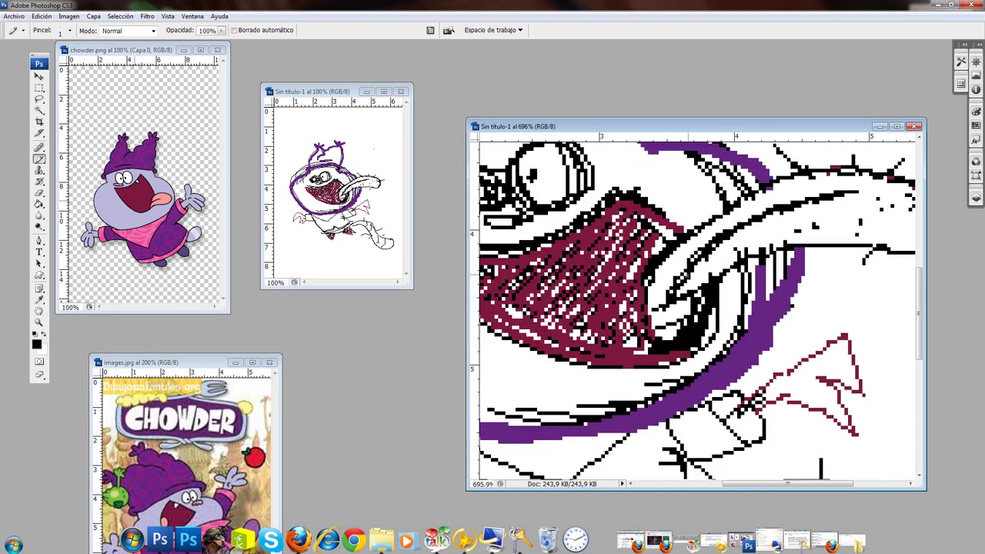
mouse_move(670, 281)
mouse_down()
mouse_move(669, 313)
mouse_move(624, 332)
mouse_up()
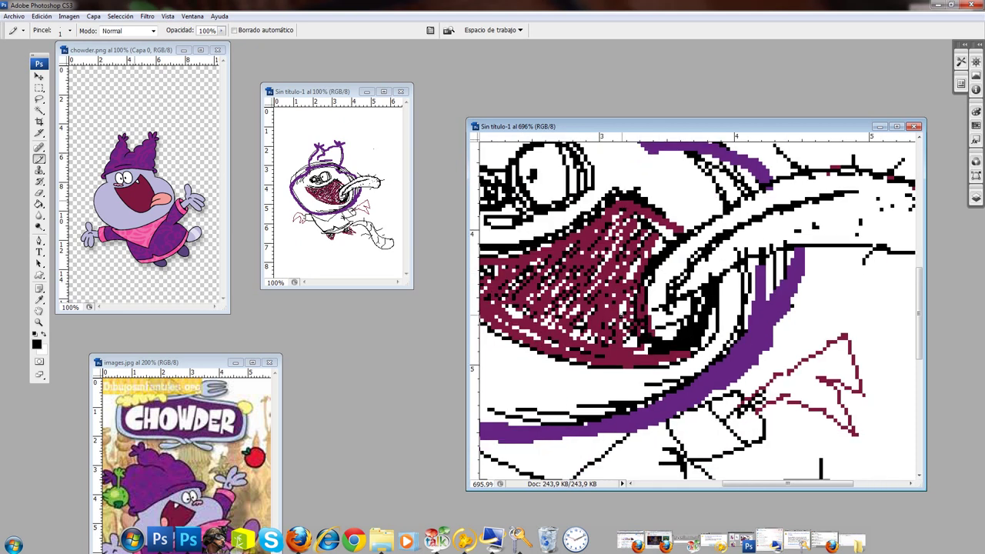
drag(643, 269, 624, 321)
Paint out the stray black lines and pixels at the tongue's base in white.
key(x)
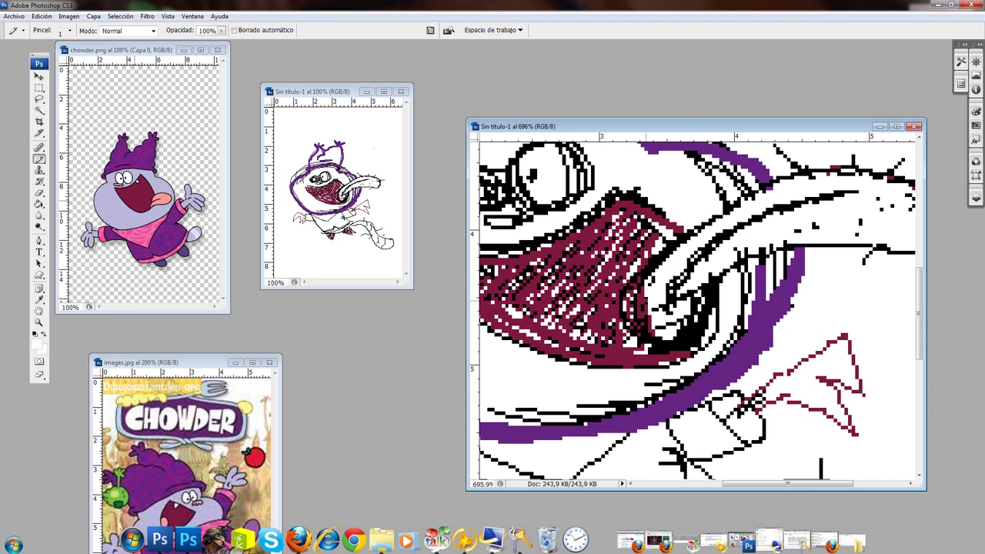
drag(654, 279, 636, 331)
drag(671, 256, 639, 317)
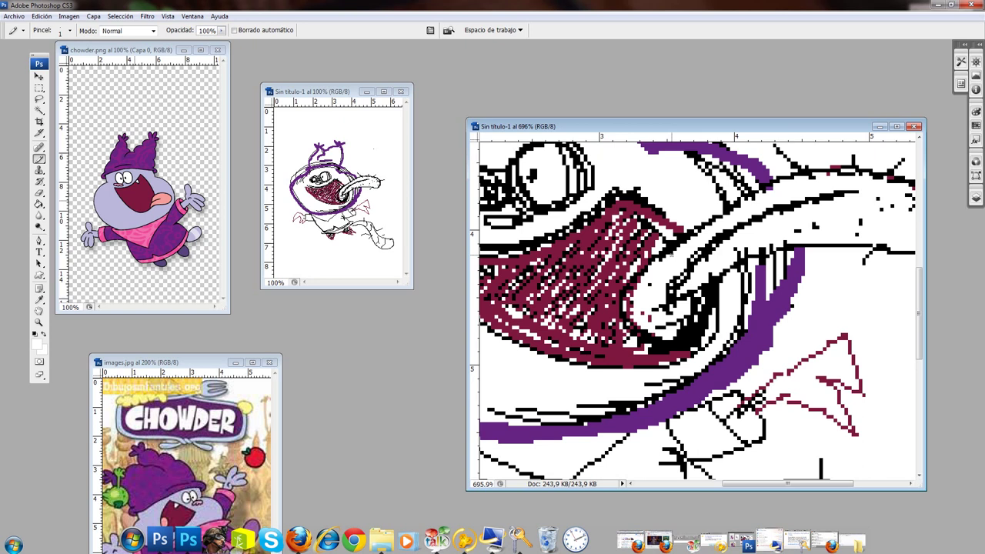
drag(670, 255, 688, 239)
mouse_move(666, 304)
mouse_down()
mouse_move(687, 283)
mouse_move(667, 307)
mouse_up()
mouse_move(696, 265)
mouse_down()
mouse_move(702, 251)
mouse_move(682, 338)
mouse_move(669, 344)
mouse_up()
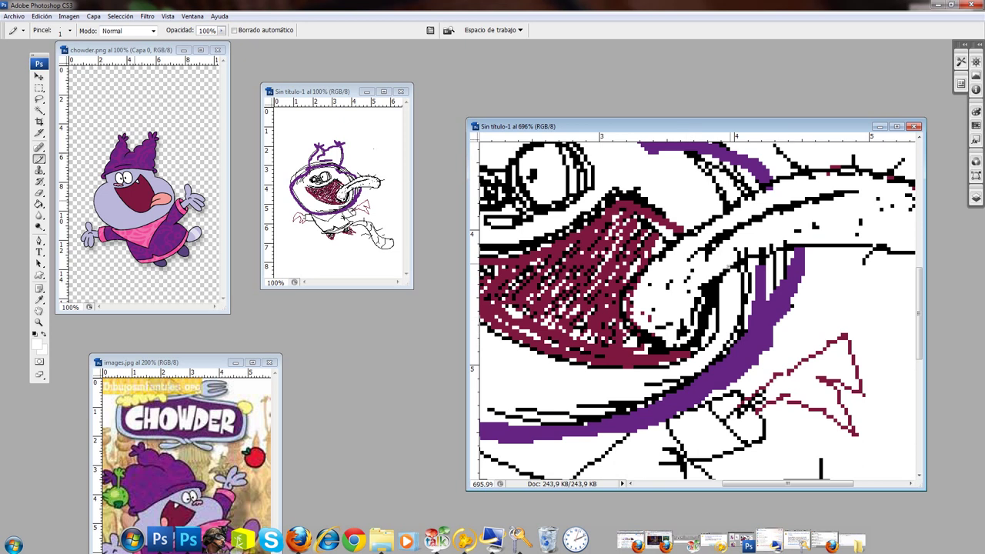
drag(712, 233, 701, 248)
Redraw the tongue-base lines in black, then sample maroon from the drawing.
key(d)
drag(712, 241, 654, 317)
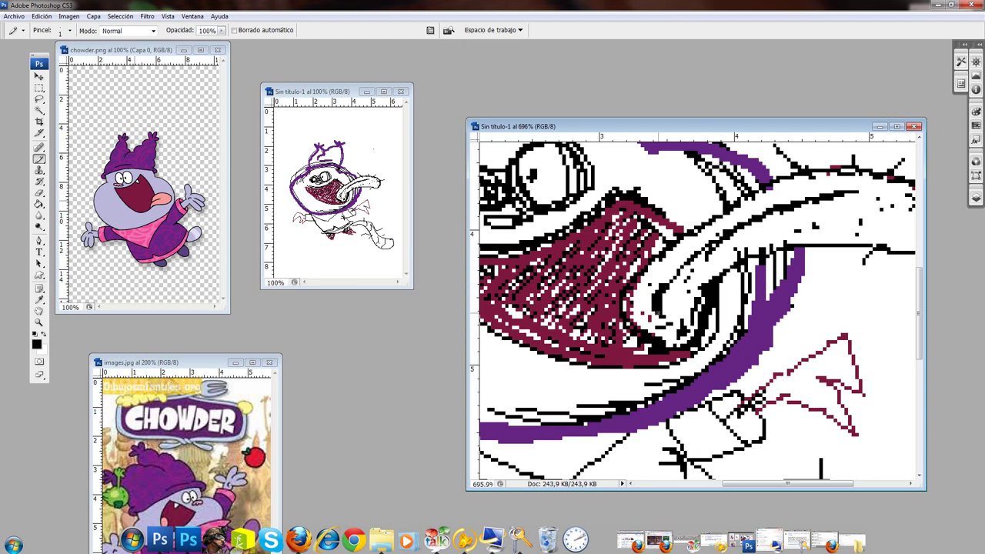
drag(655, 282, 662, 293)
mouse_move(651, 294)
mouse_down()
mouse_move(643, 328)
mouse_move(652, 335)
mouse_up()
drag(696, 239, 683, 260)
mouse_move(661, 313)
mouse_down()
mouse_move(654, 325)
mouse_move(650, 279)
mouse_move(633, 330)
mouse_move(630, 286)
mouse_move(646, 344)
mouse_move(642, 322)
mouse_up()
alt+click(623, 274)
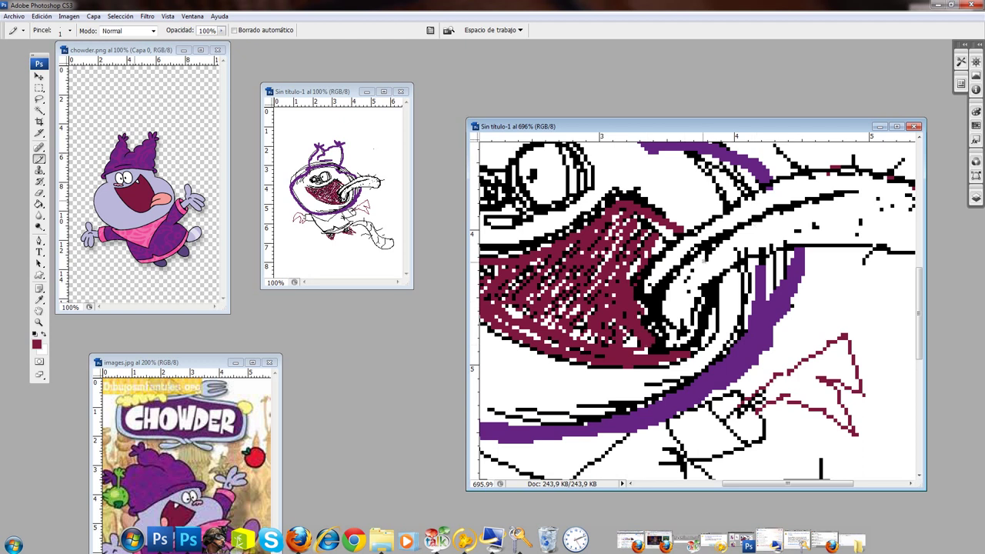
Erase stray pixels along and below the tongue's lower line with a 5 px eraser.
key(z)
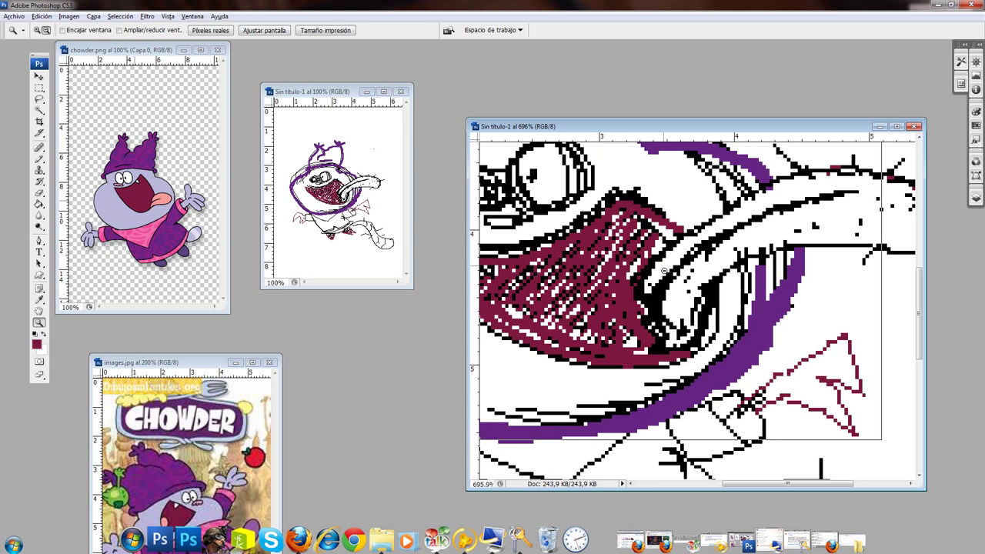
alt+click(748, 285)
alt+click(748, 285)
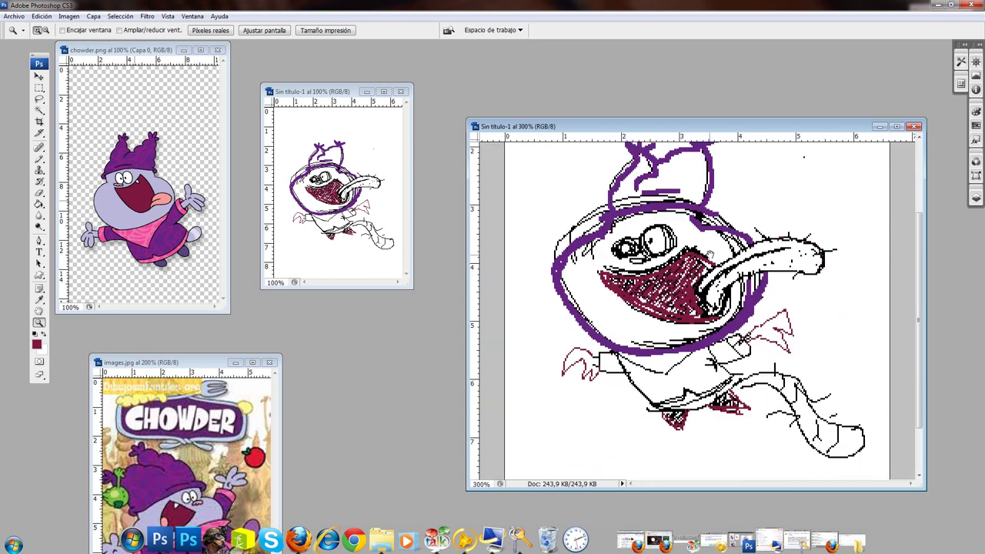
drag(708, 254, 897, 341)
drag(846, 308, 891, 342)
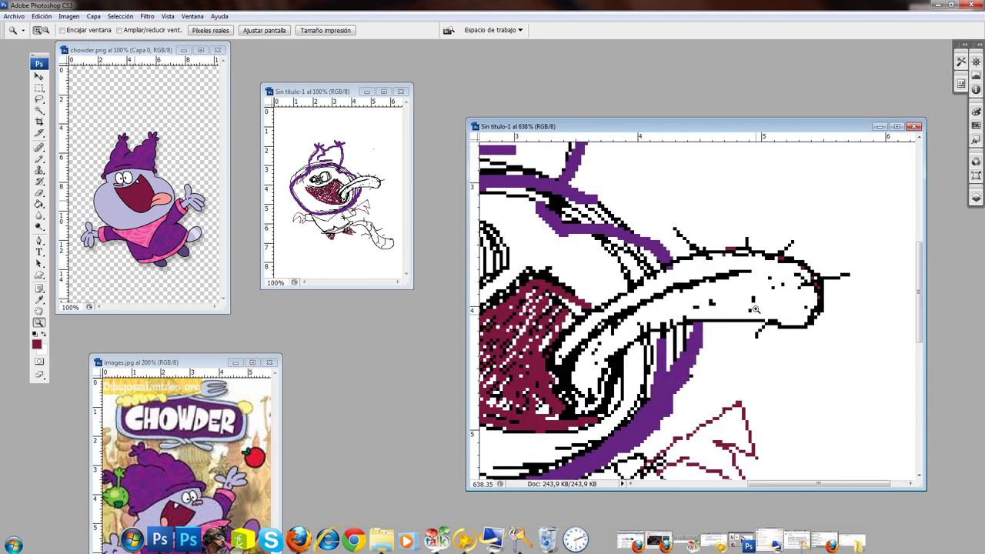
key(e)
key(bracketleft)
key(bracketleft)
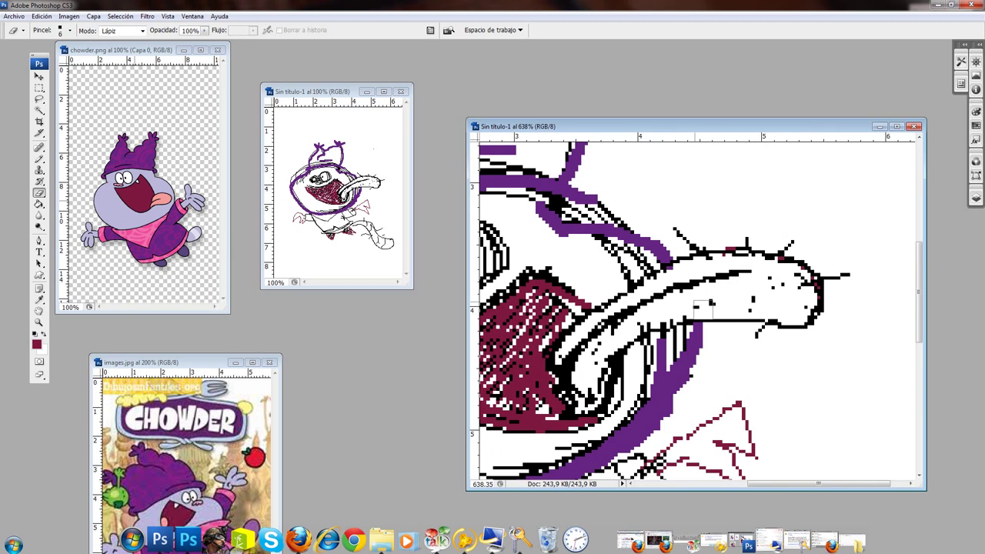
key(bracketleft)
drag(703, 309, 774, 323)
drag(608, 346, 678, 331)
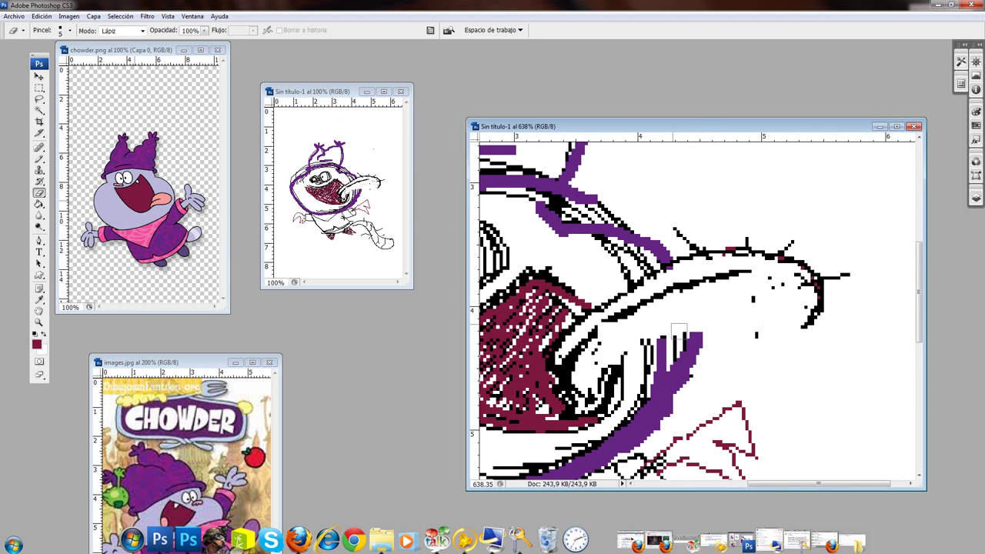
Retrace the tongue's lower outline as a clean black pencil line.
key(b)
mouse_move(625, 354)
mouse_down()
mouse_move(617, 380)
mouse_move(733, 348)
mouse_move(810, 301)
mouse_up()
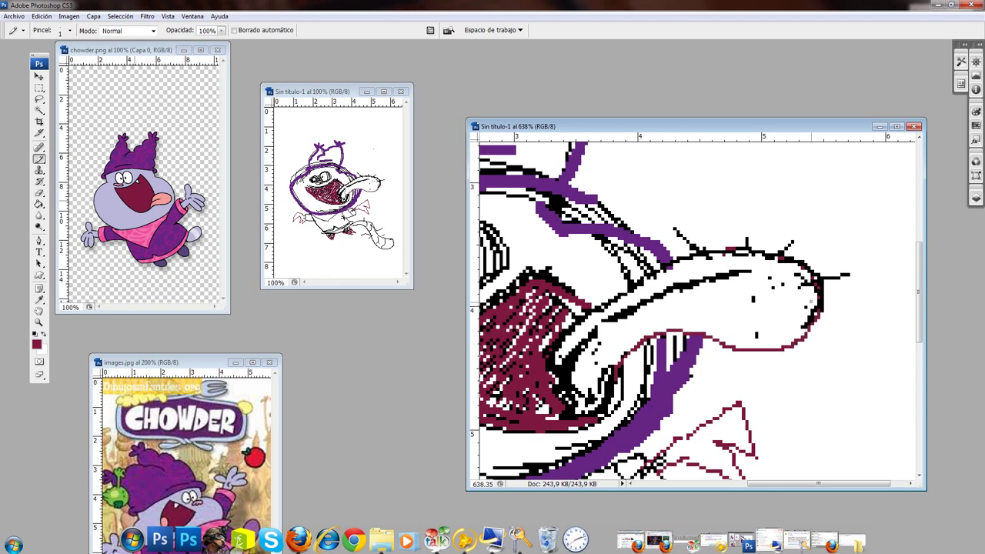
key(d)
mouse_move(818, 312)
mouse_down()
mouse_move(779, 352)
mouse_move(665, 332)
mouse_move(616, 381)
mouse_up()
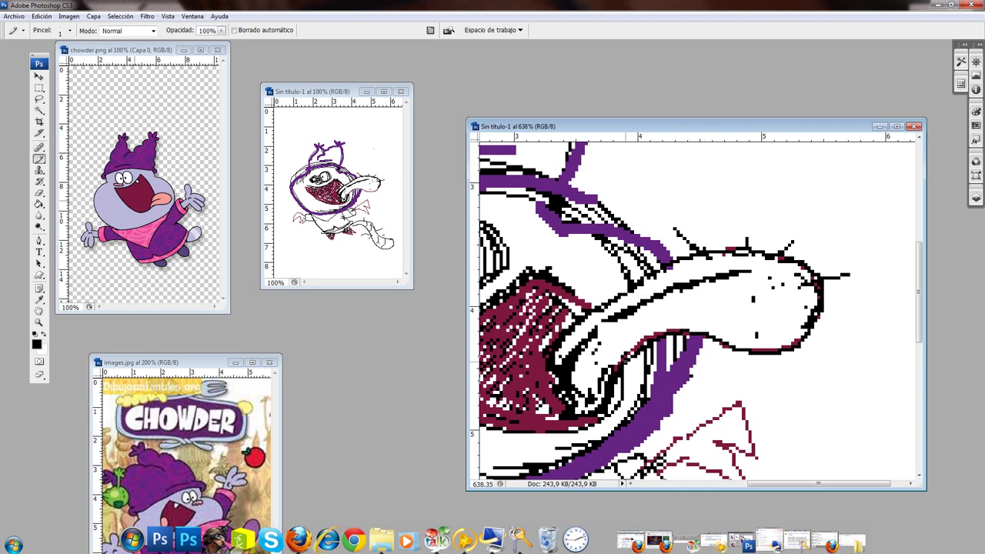
click(631, 355)
drag(591, 338, 614, 326)
drag(558, 399, 558, 412)
Whiten stray pixels, repaint a maroon mouth strip, and add black along the mouth edge.
key(x)
mouse_move(577, 366)
mouse_down()
mouse_move(570, 406)
mouse_move(579, 407)
mouse_up()
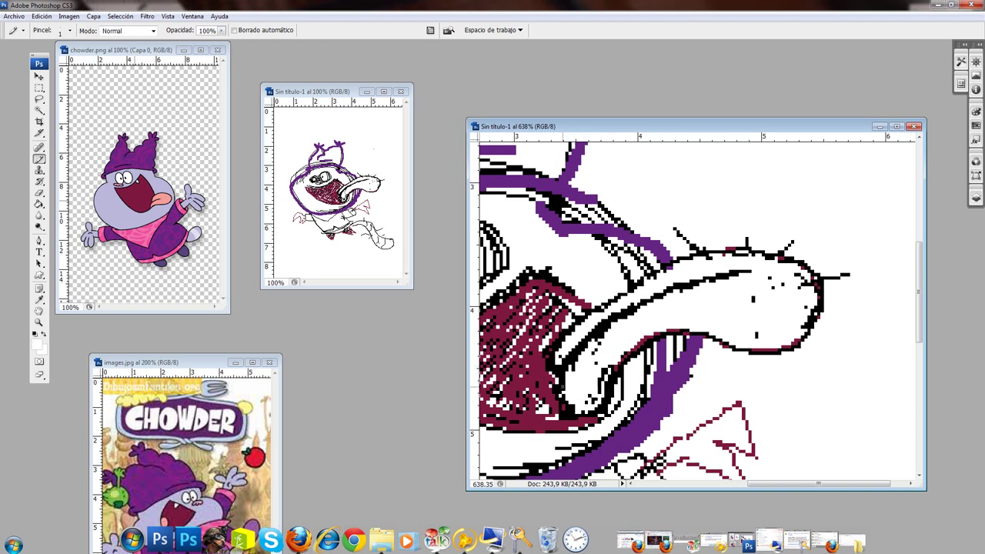
drag(579, 356, 564, 389)
alt+click(553, 370)
drag(553, 368, 553, 339)
alt+click(584, 313)
drag(553, 380, 551, 370)
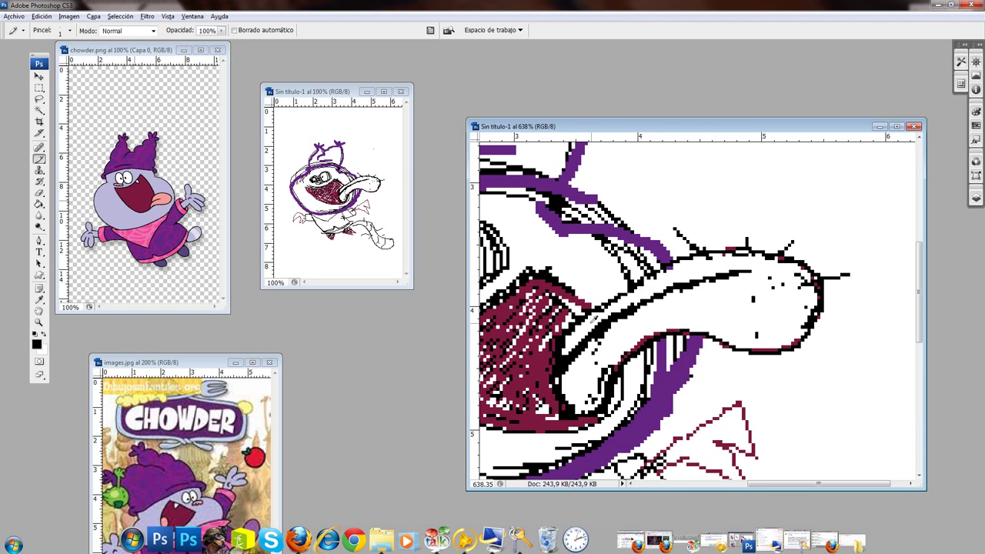
drag(594, 317, 582, 334)
Whiten the remaining stray black patches near the mouth edge and zoom out to 400%.
key(x)
click(581, 335)
click(595, 329)
click(601, 312)
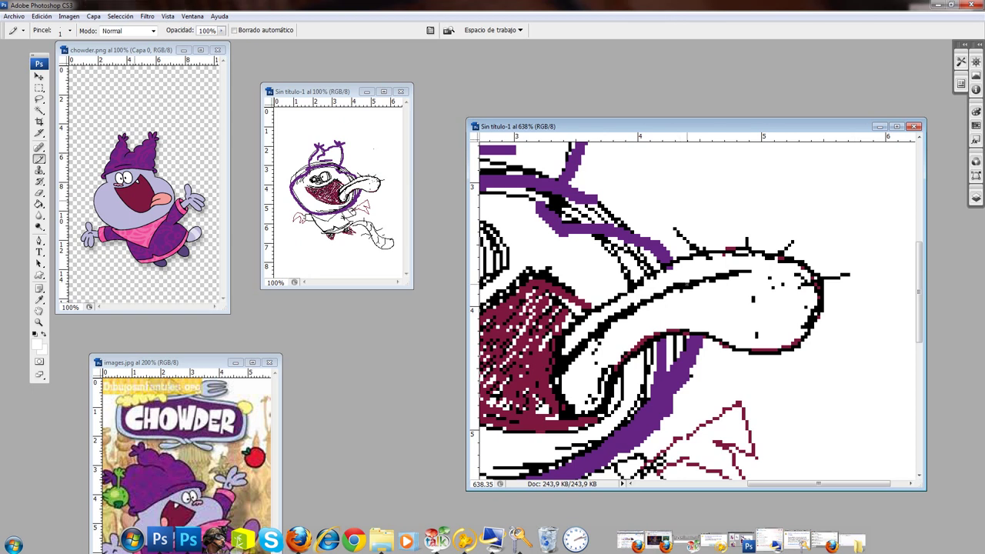
key(z)
alt+click(683, 318)
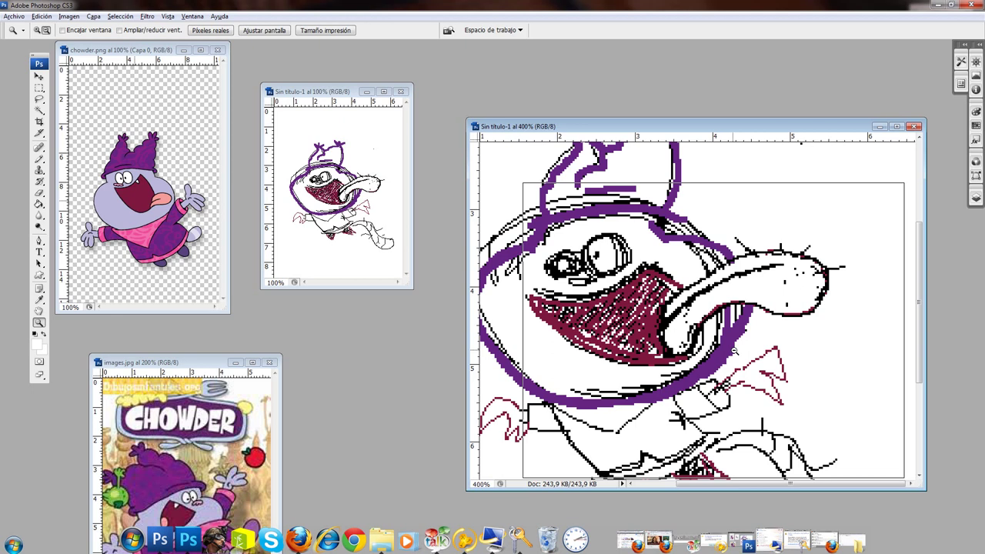
Zoom in closely on the eyes and paint white over pixels around the left eye.
alt+click(734, 352)
alt+click(753, 369)
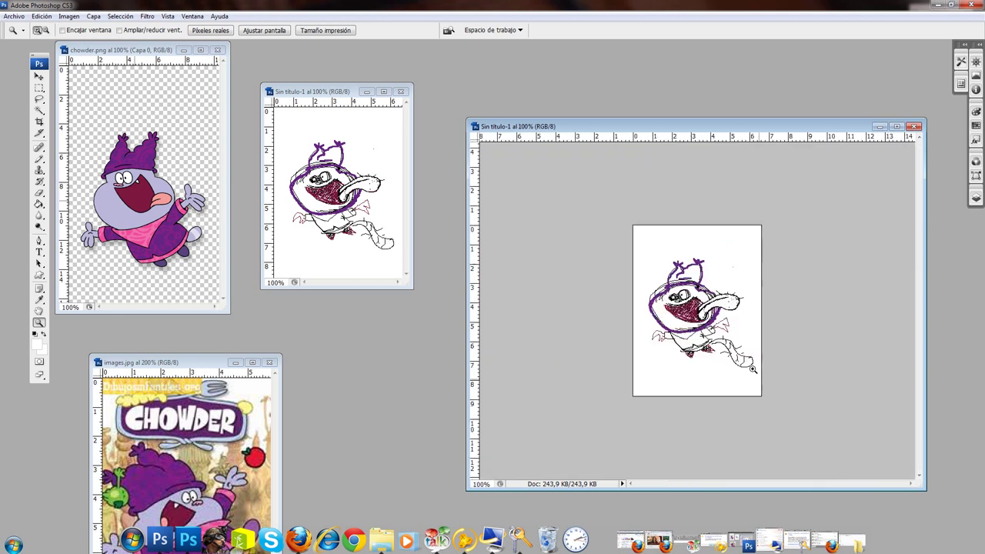
drag(752, 369, 646, 269)
drag(585, 208, 731, 308)
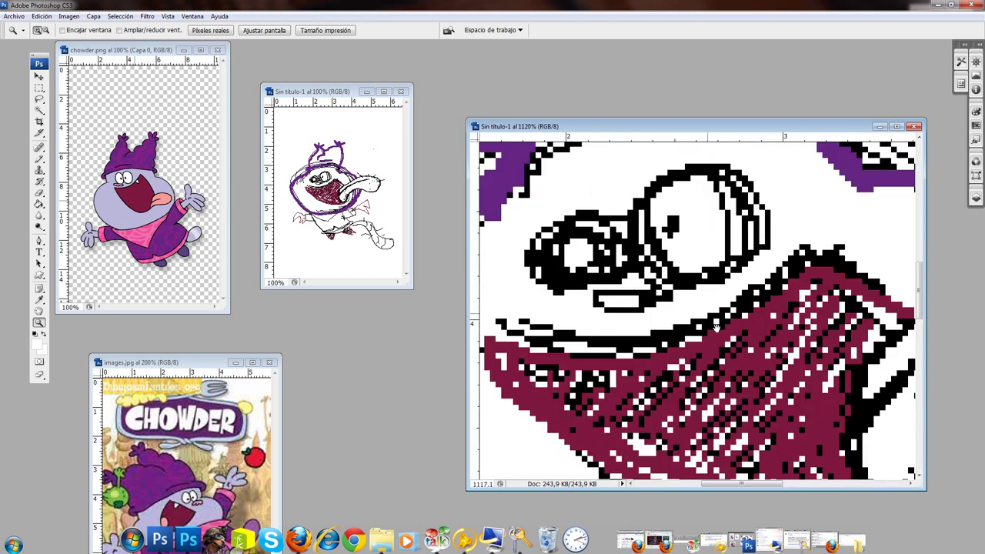
drag(554, 200, 769, 347)
key(b)
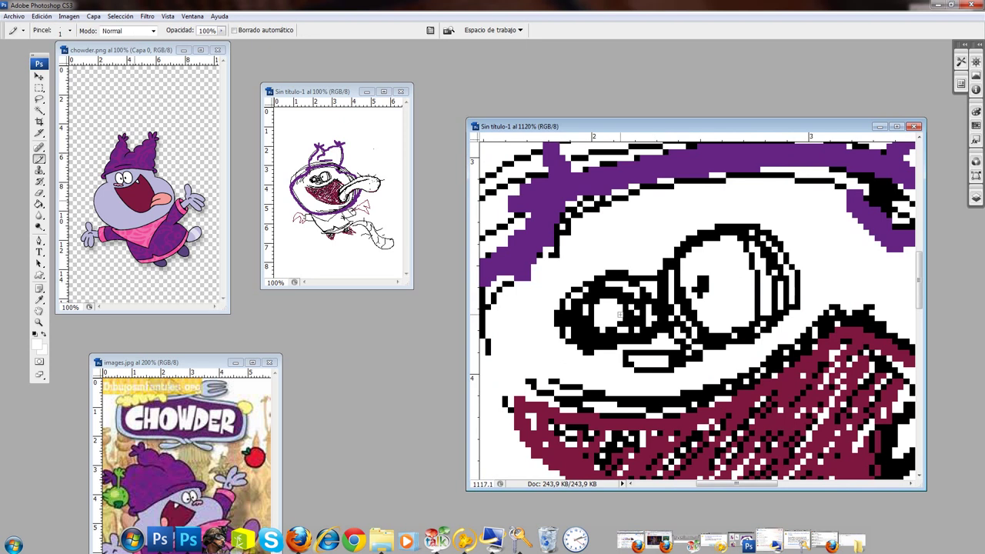
mouse_move(619, 314)
mouse_down()
mouse_move(613, 340)
mouse_move(594, 328)
mouse_move(616, 290)
mouse_move(637, 328)
mouse_move(601, 288)
mouse_move(539, 323)
mouse_up()
Fill in and enlarge the left pupil in black, whitening a few of its pixels.
key(x)
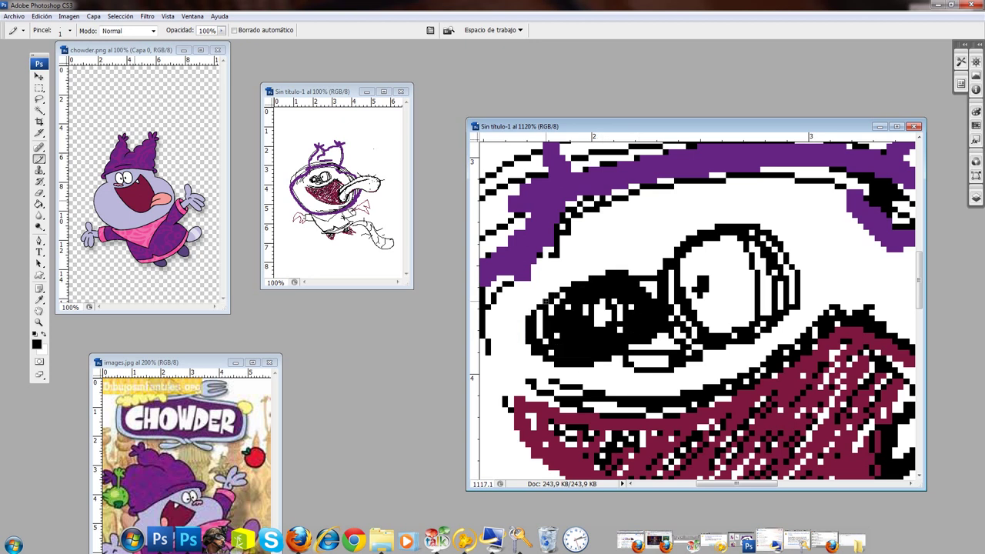
drag(692, 231, 621, 262)
mouse_move(723, 292)
mouse_down()
mouse_move(628, 266)
mouse_move(732, 309)
mouse_up()
mouse_move(649, 312)
mouse_down()
mouse_move(622, 321)
mouse_move(651, 305)
mouse_up()
key(x)
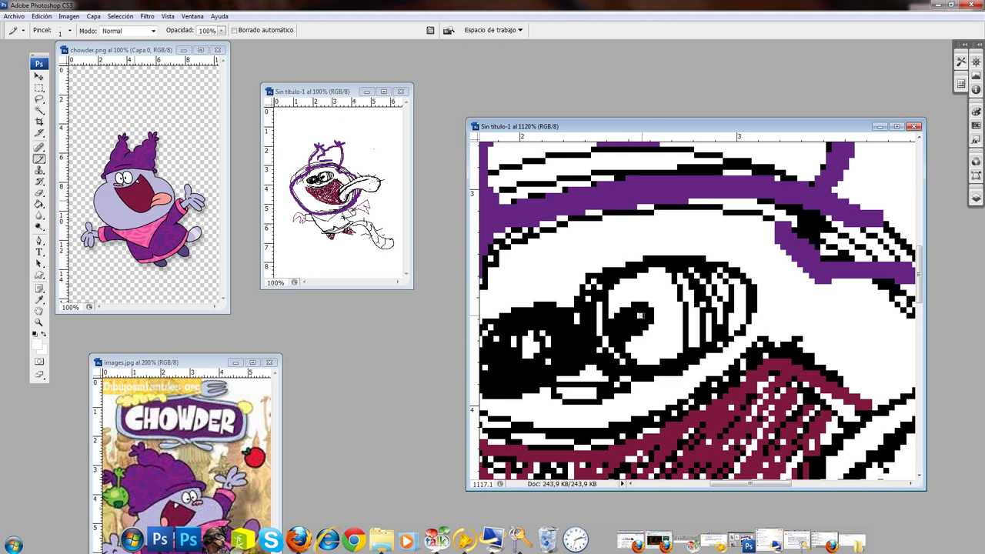
click(636, 314)
Blacken most of the right eye's interior with a 3 px pencil.
drag(627, 319, 687, 269)
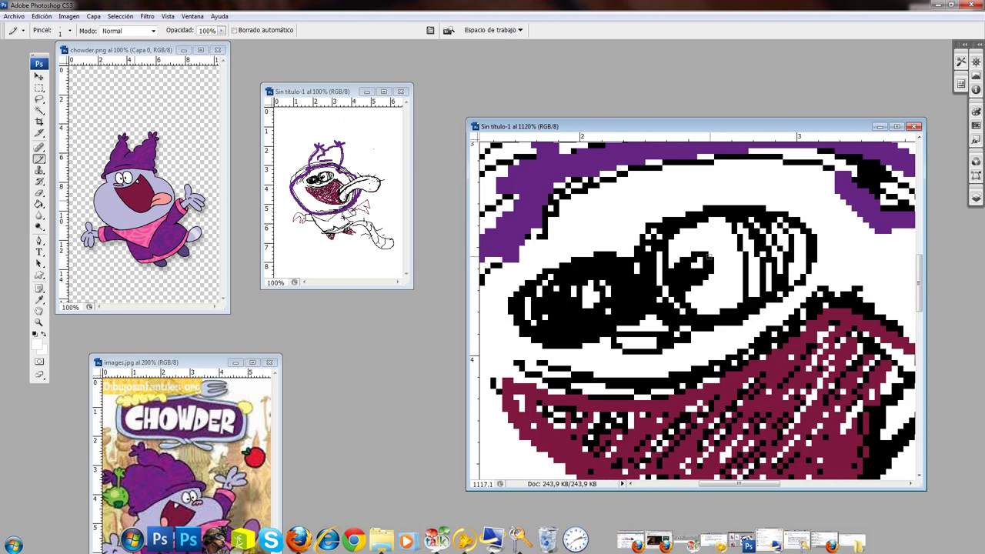
mouse_move(709, 256)
mouse_down()
mouse_move(684, 255)
mouse_move(718, 243)
mouse_up()
key(d)
key(bracketright)
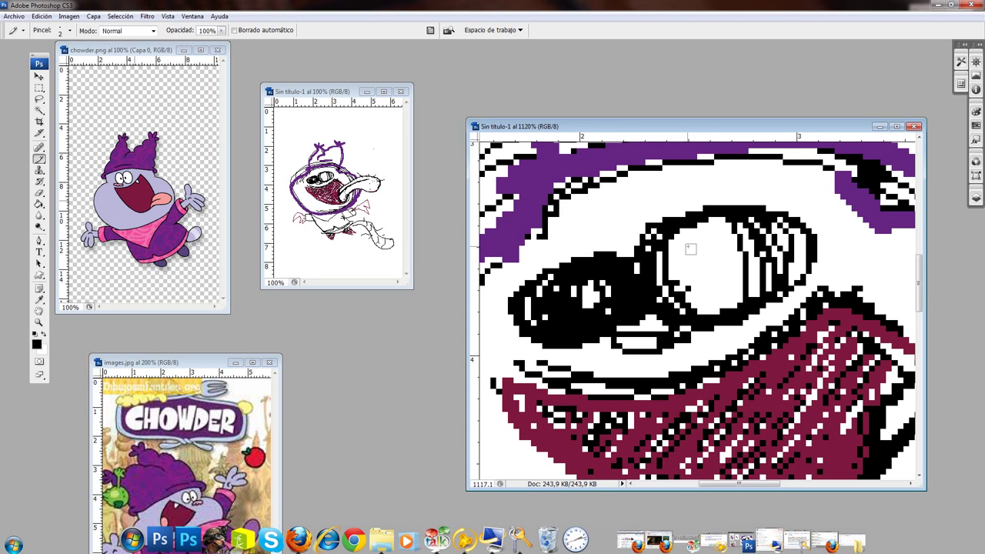
key(bracketright)
click(685, 240)
drag(684, 241, 725, 291)
key(bracketleft)
key(bracketleft)
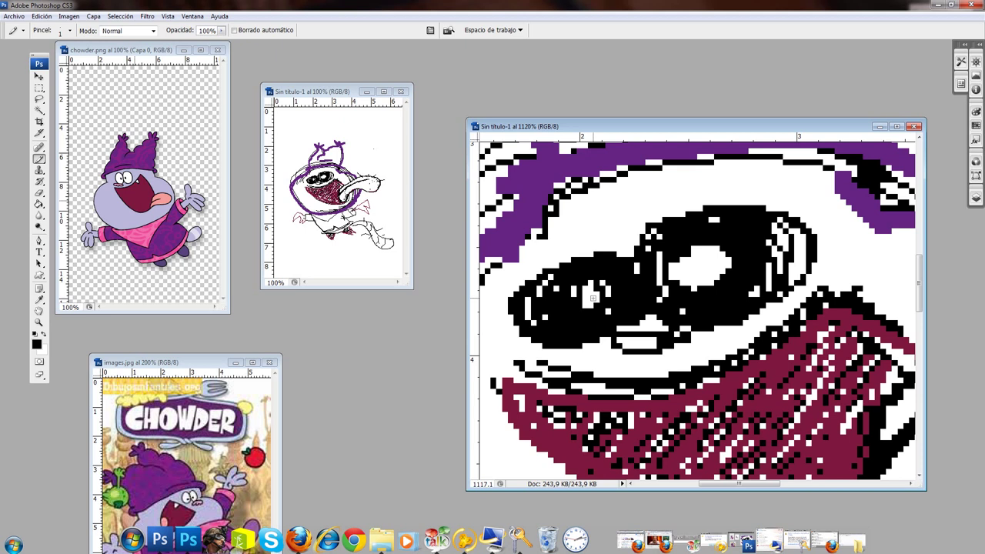
Add white highlights in the eyes and fill white gaps at the right eye's edge in black.
key(x)
drag(593, 298, 575, 310)
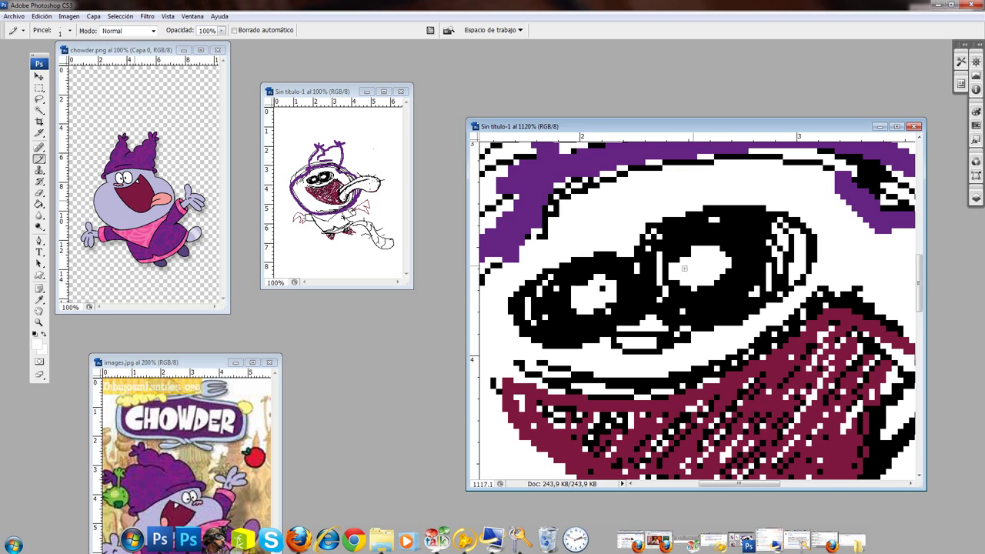
drag(684, 268, 689, 263)
key(x)
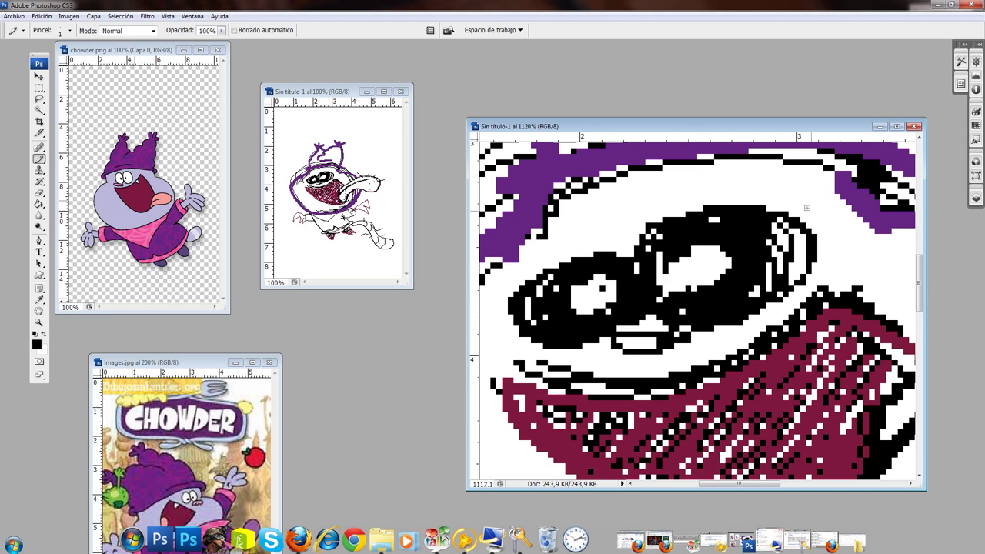
mouse_move(778, 231)
mouse_down()
mouse_move(809, 255)
mouse_move(803, 271)
mouse_up()
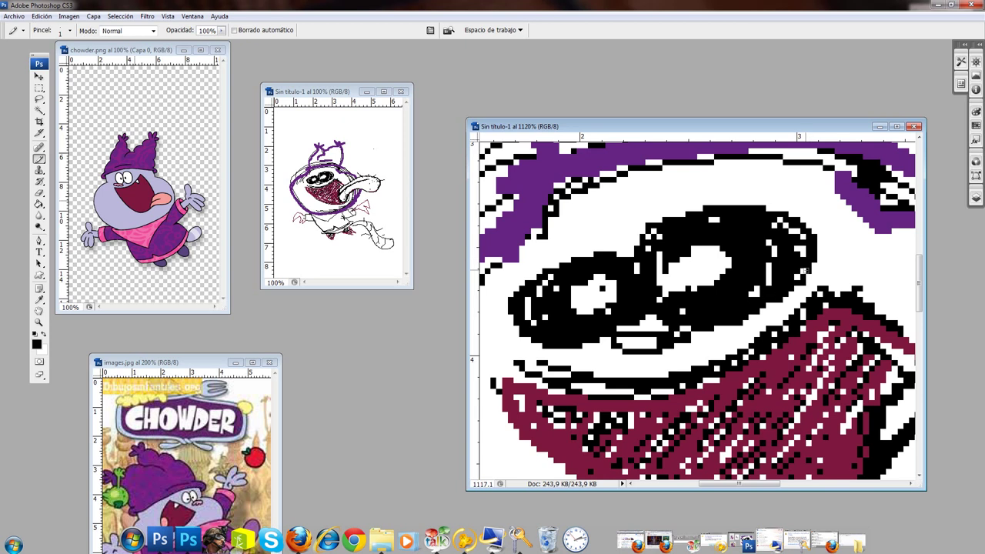
Draw an arched black eyebrow above the right eye and a short stroke on the face.
drag(792, 197, 692, 197)
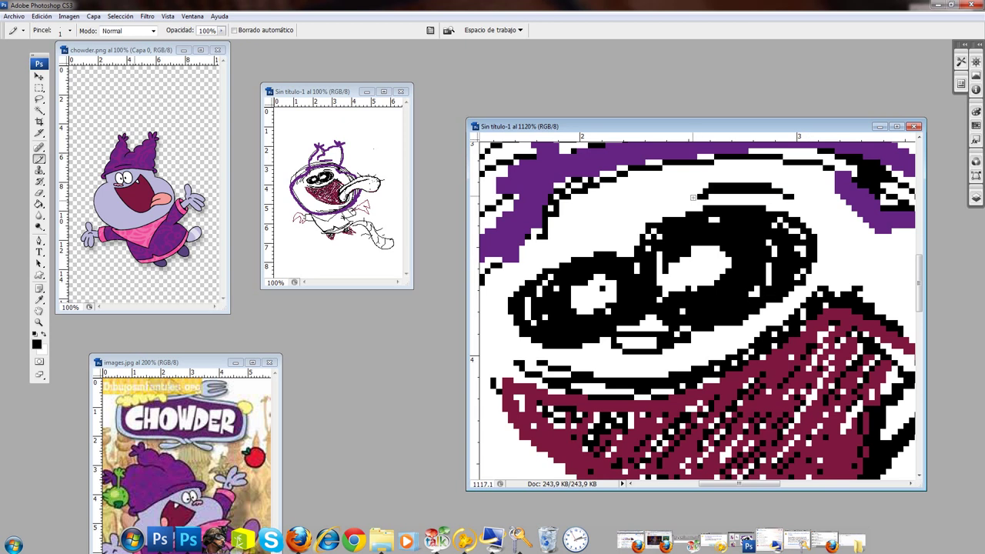
scroll(627, 274, left, 3)
scroll(628, 275, down, 1)
drag(609, 266, 619, 312)
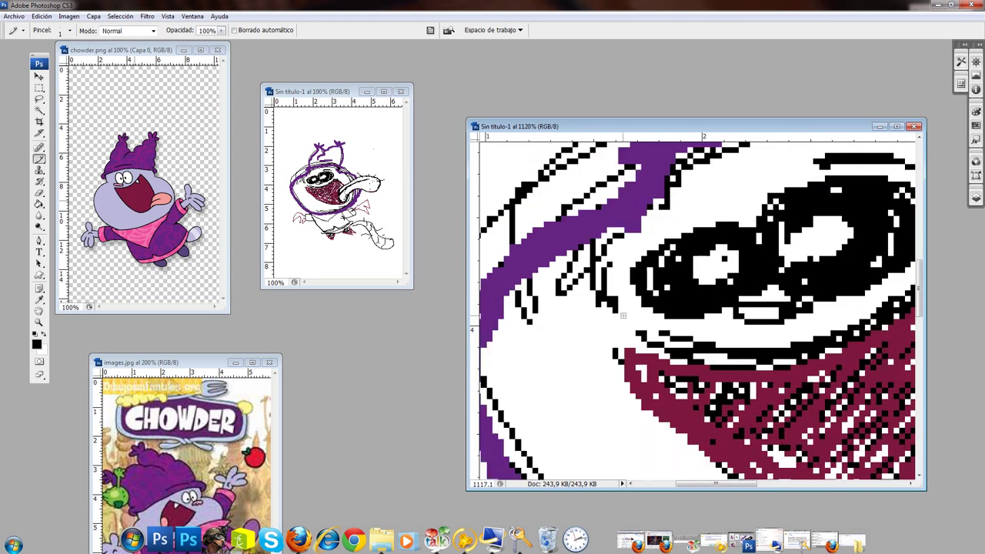
drag(591, 251, 620, 317)
scroll(752, 310, right, 1)
scroll(752, 309, down, 1)
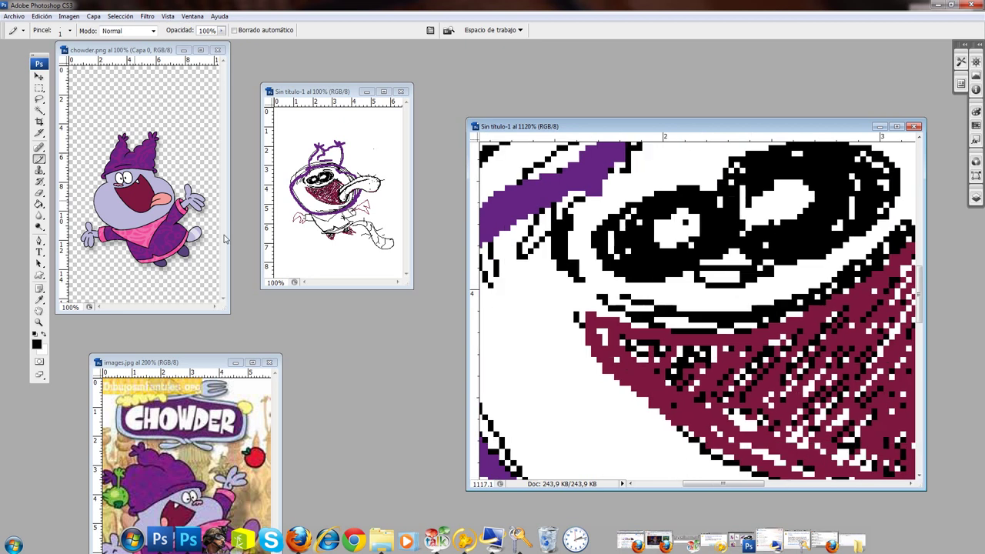
key(z)
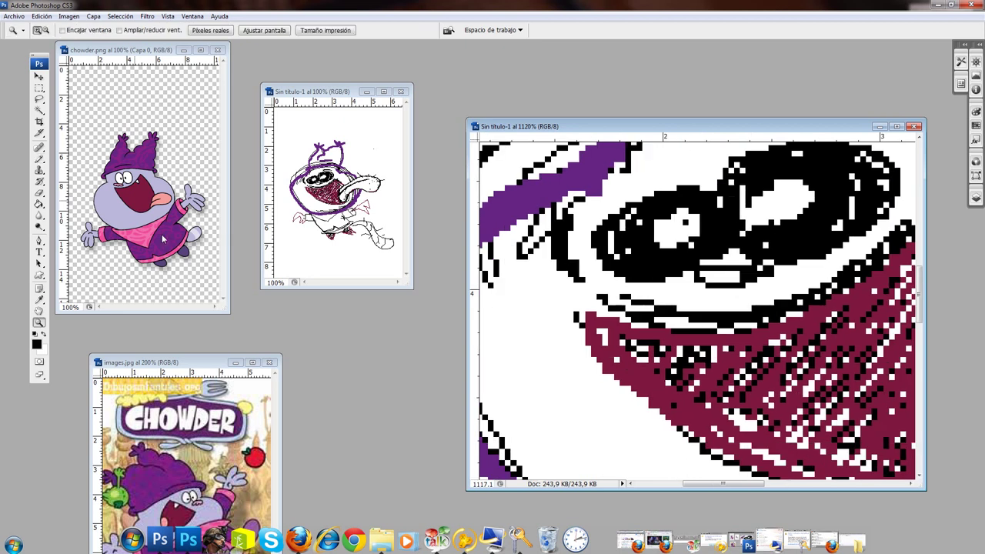
Sample pink from the reference and paint the small tongue and both eye undersides.
key(i)
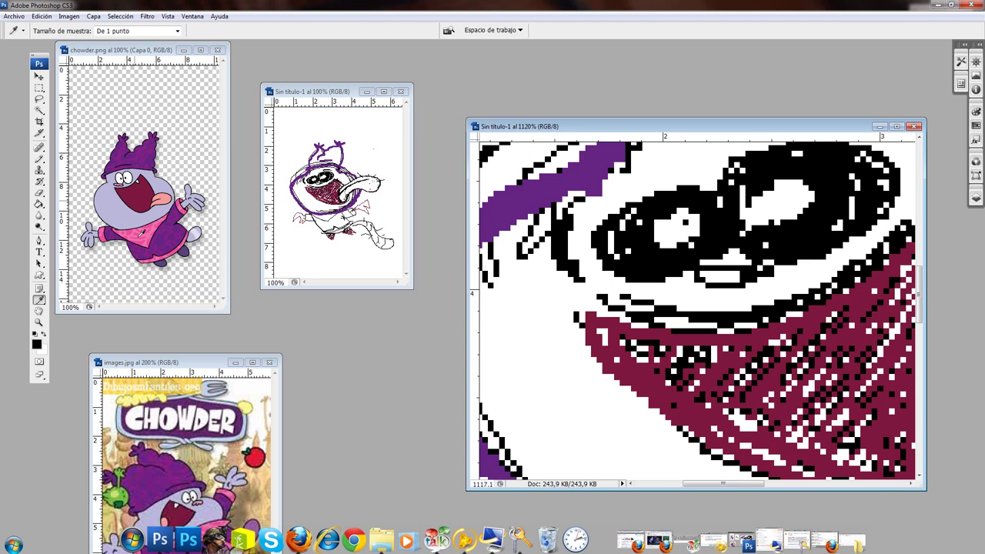
click(147, 234)
key(b)
click(717, 275)
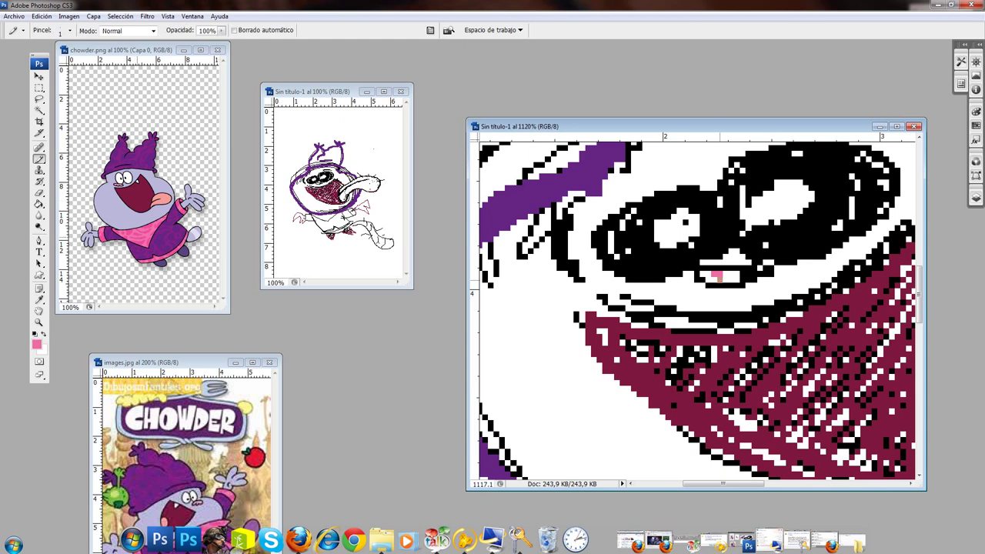
mouse_move(718, 277)
mouse_down()
mouse_move(722, 269)
mouse_move(718, 290)
mouse_up()
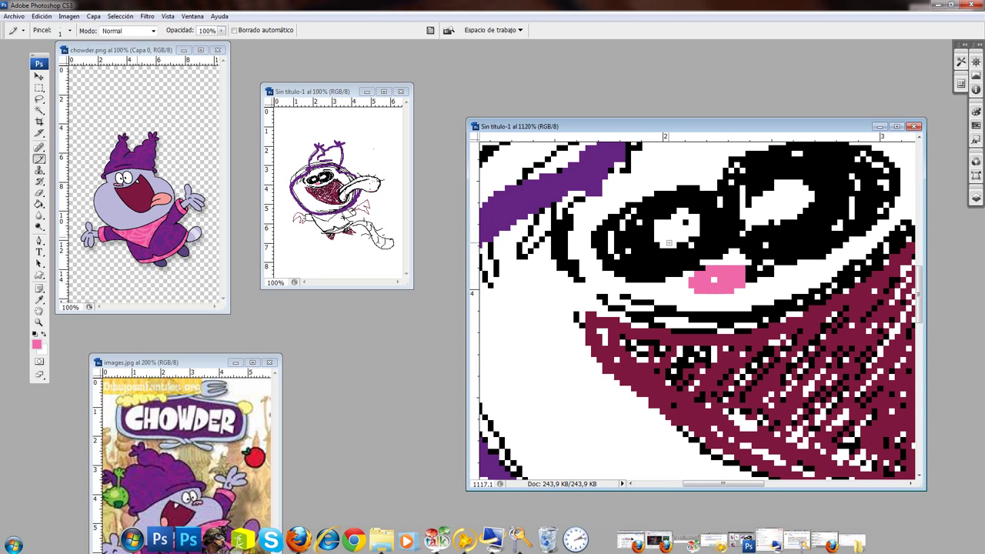
drag(668, 243, 650, 235)
mouse_move(780, 216)
mouse_down()
mouse_move(757, 225)
mouse_move(791, 209)
mouse_up()
Outline the tongue's edges in black and zoom out to 800%.
key(d)
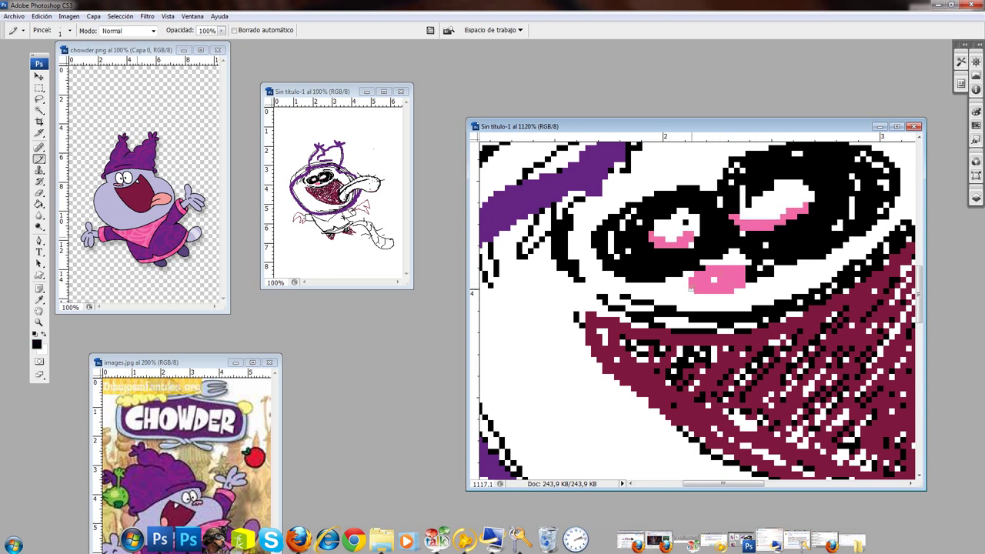
click(702, 288)
click(732, 297)
mouse_move(692, 289)
mouse_down()
mouse_move(750, 291)
mouse_move(678, 291)
mouse_up()
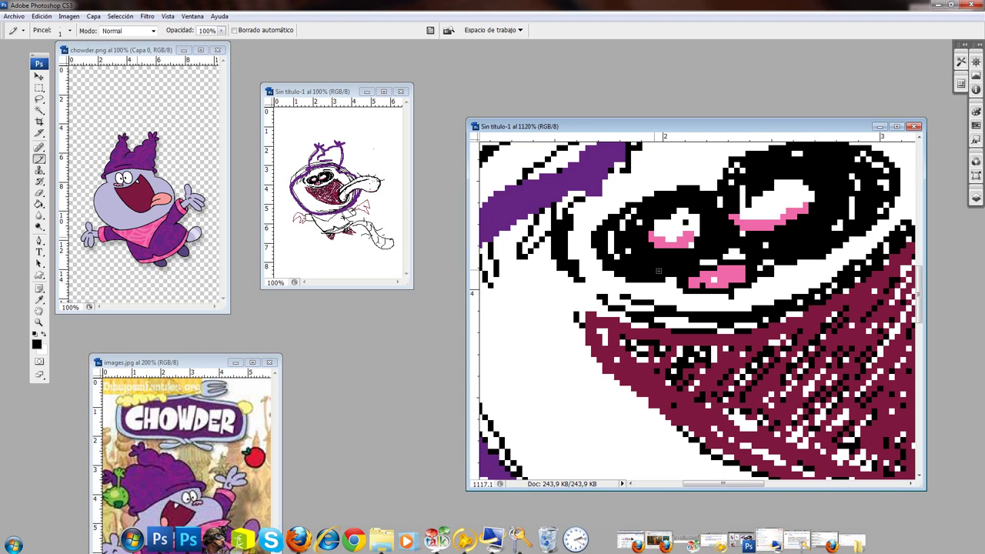
key(z)
alt+click(731, 305)
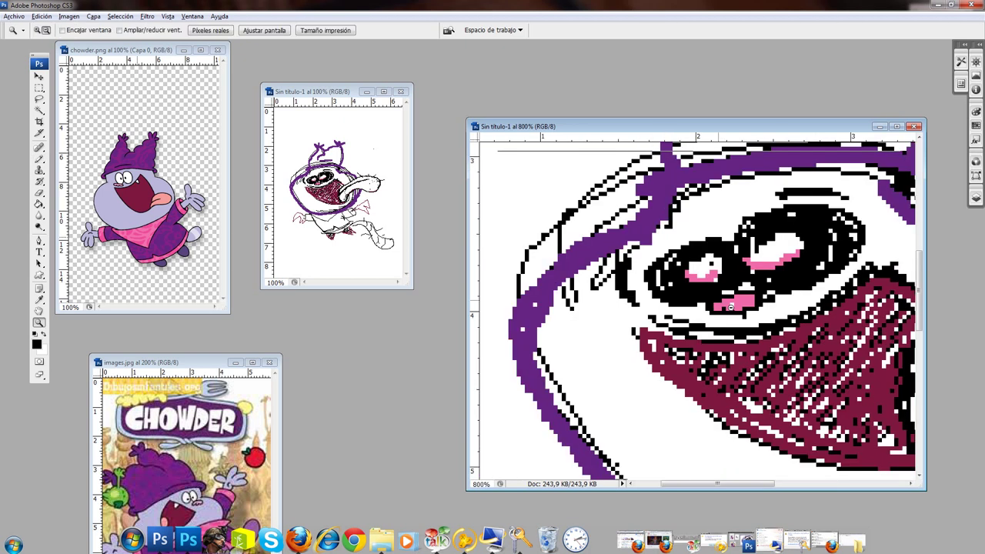
Paint out the old left head outline in white with an 8 px pencil.
alt+click(731, 305)
alt+click(727, 331)
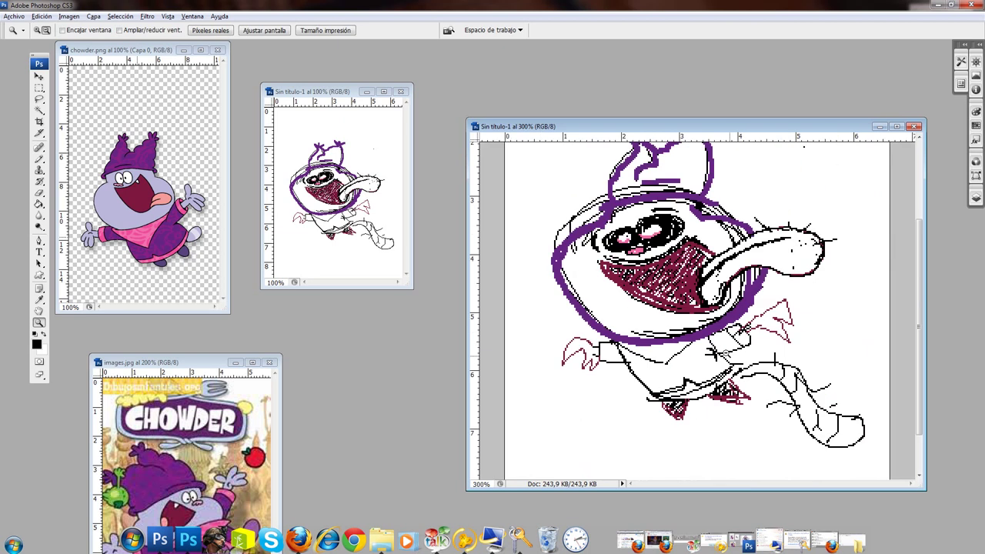
alt+click(723, 352)
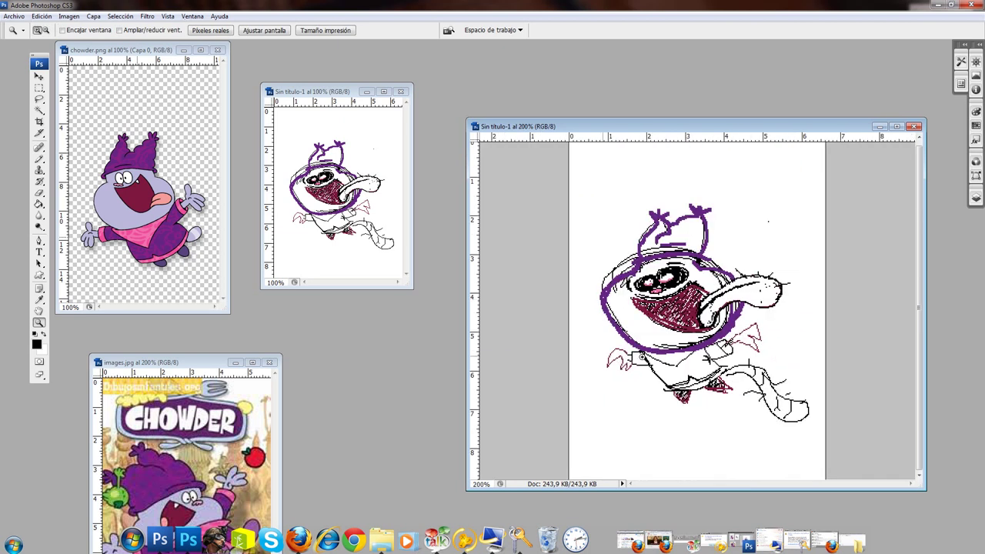
drag(573, 235, 785, 400)
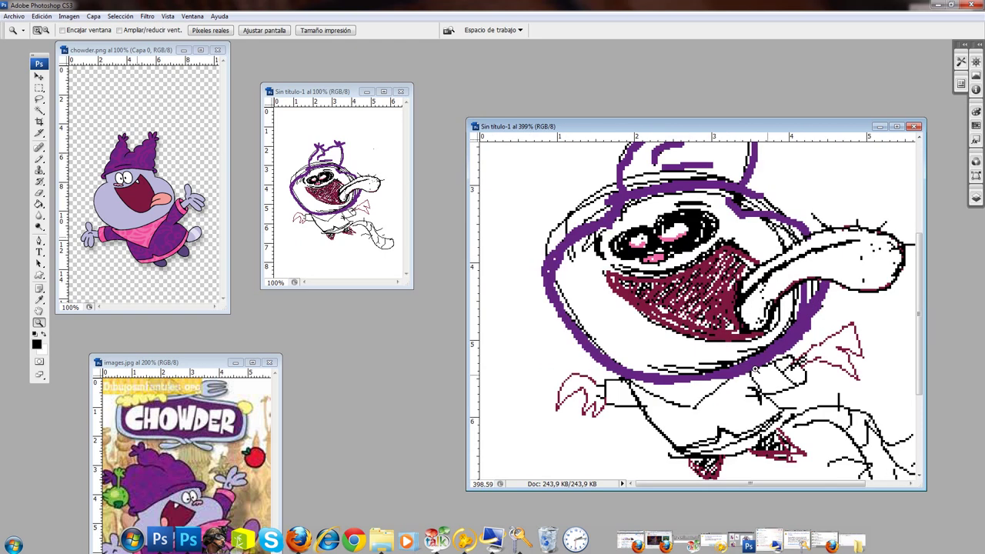
scroll(627, 338, up, 2)
key(b)
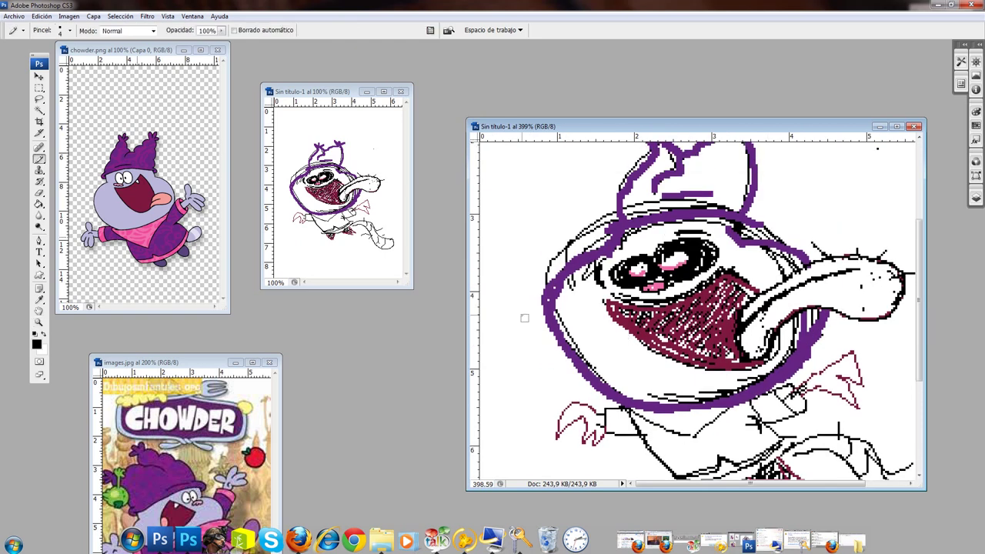
key(x)
key(bracketright)
key(bracketright)
key(bracketright)
mouse_move(552, 298)
mouse_down()
mouse_move(632, 395)
mouse_move(573, 301)
mouse_up()
mouse_move(602, 222)
mouse_down()
mouse_move(546, 262)
mouse_move(547, 275)
mouse_up()
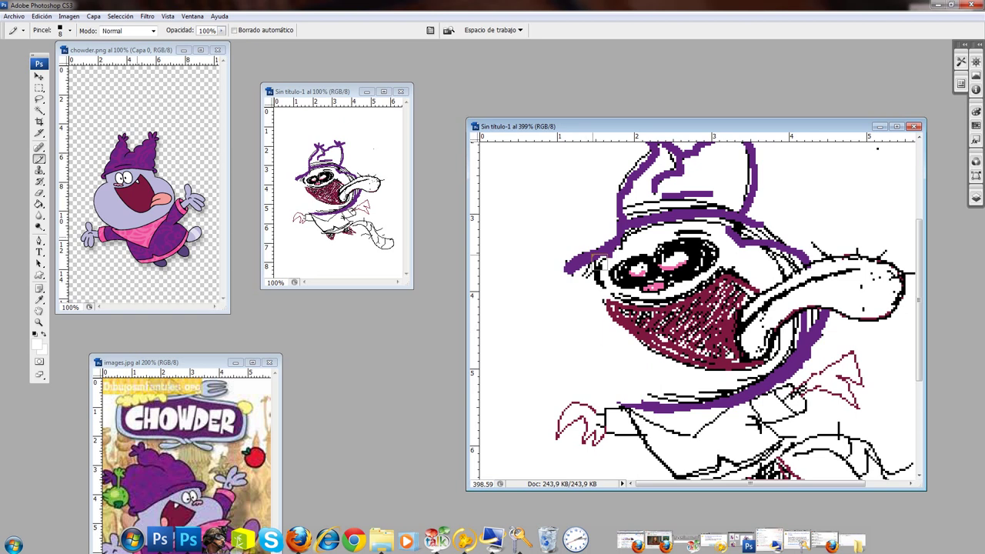
Sample the outline purple and extend a 1 px purple line from the hat brim.
alt+click(599, 260)
drag(599, 260, 582, 266)
key(bracketleft)
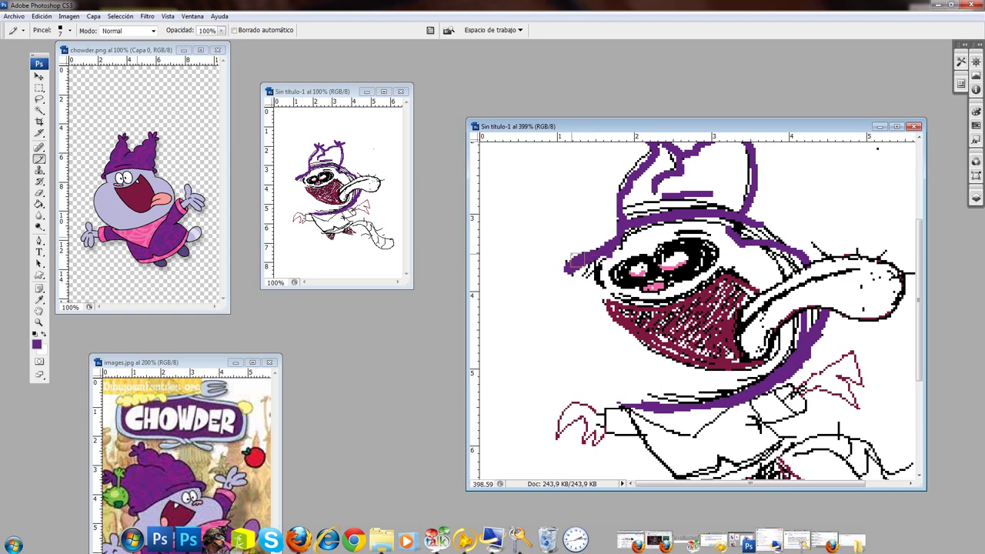
key(bracketleft)
key(bracketleft)
key(bracketleft)
drag(568, 271, 577, 380)
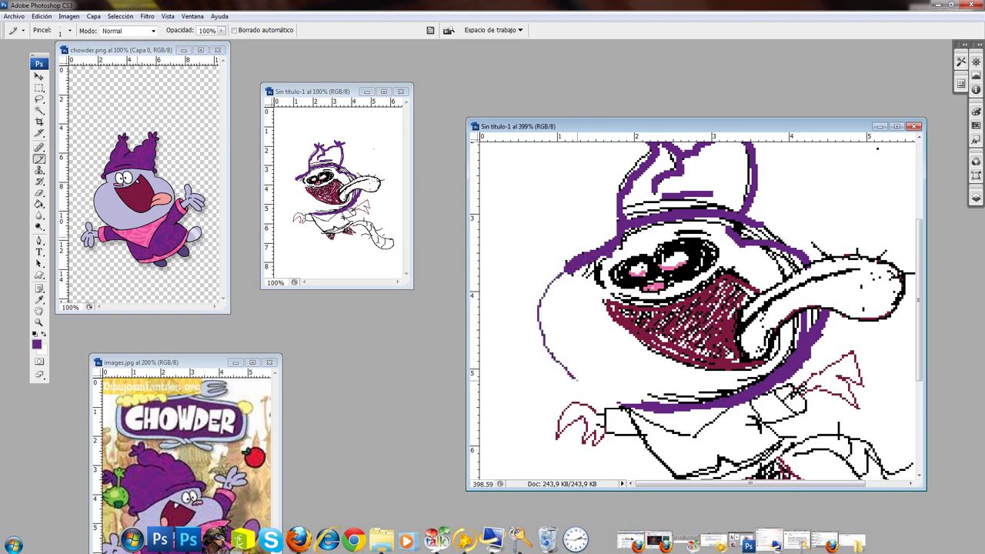
key(ctrl+z)
mouse_move(567, 263)
mouse_down()
mouse_move(533, 284)
mouse_move(561, 395)
mouse_move(643, 411)
mouse_up()
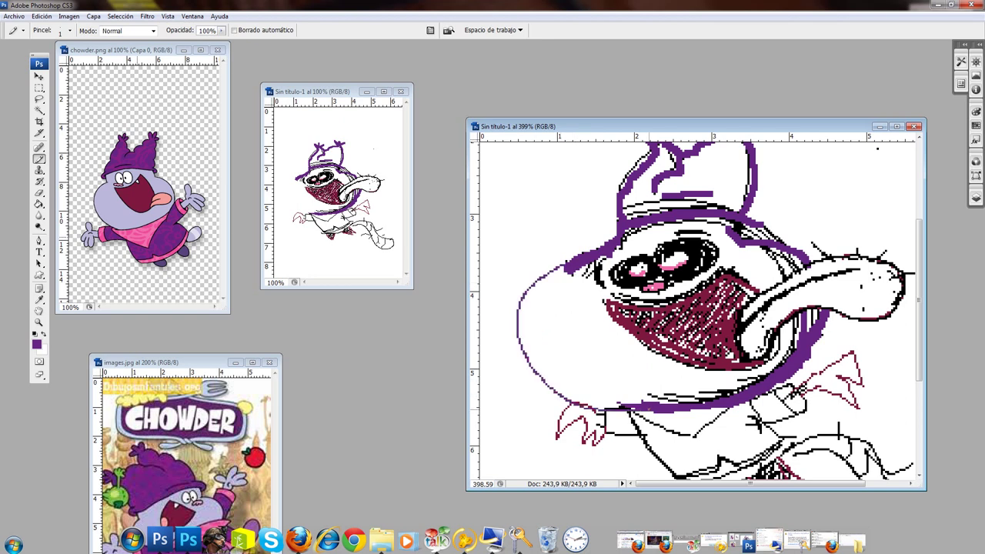
Trace the left face outline in purple and thicken it to 2 px.
drag(514, 321, 566, 396)
drag(567, 256, 514, 322)
key(bracketright)
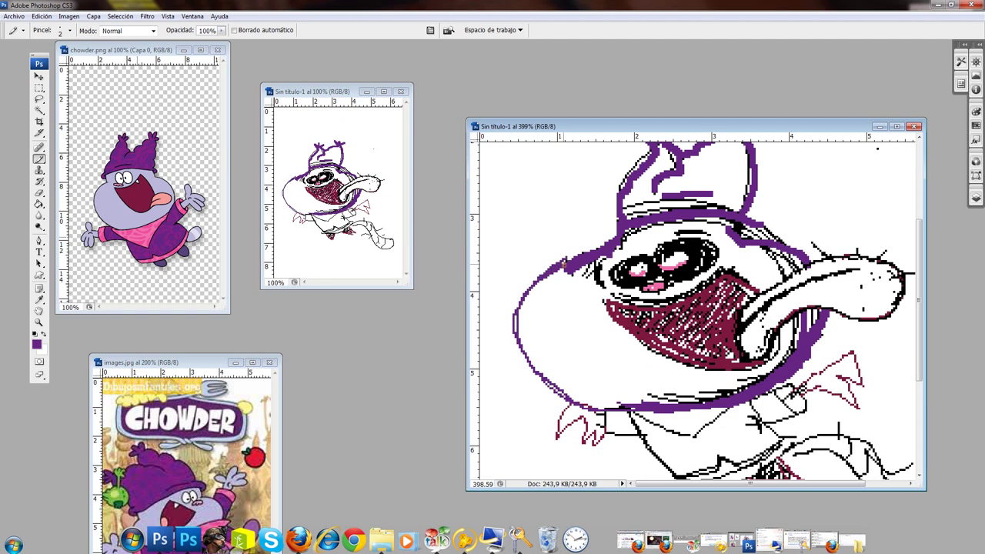
mouse_move(564, 261)
mouse_down()
mouse_move(513, 307)
mouse_move(597, 406)
mouse_move(635, 407)
mouse_up()
drag(575, 263, 517, 302)
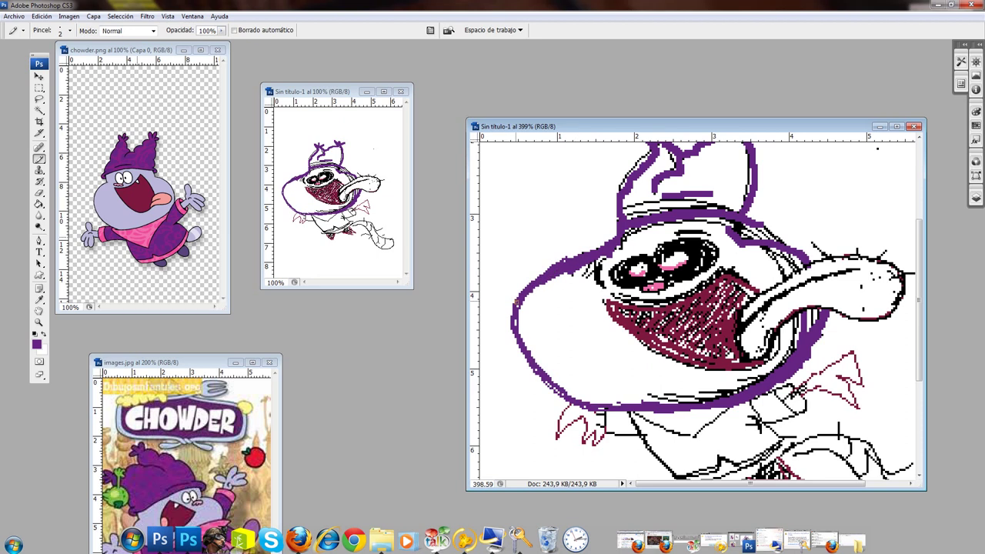
key(bracketleft)
Add short purple touch-up strokes around the left face, then sample Chowder's lavender.
click(515, 302)
mouse_move(526, 263)
mouse_down()
mouse_move(538, 273)
mouse_move(516, 295)
mouse_up()
click(523, 313)
drag(504, 354, 520, 344)
drag(526, 390, 540, 379)
drag(553, 234, 574, 256)
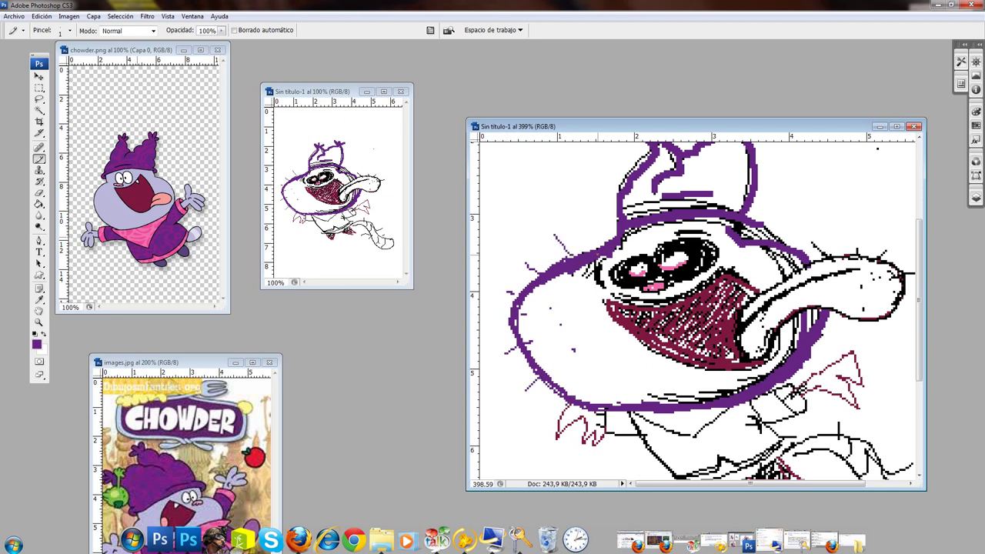
alt+click(142, 221)
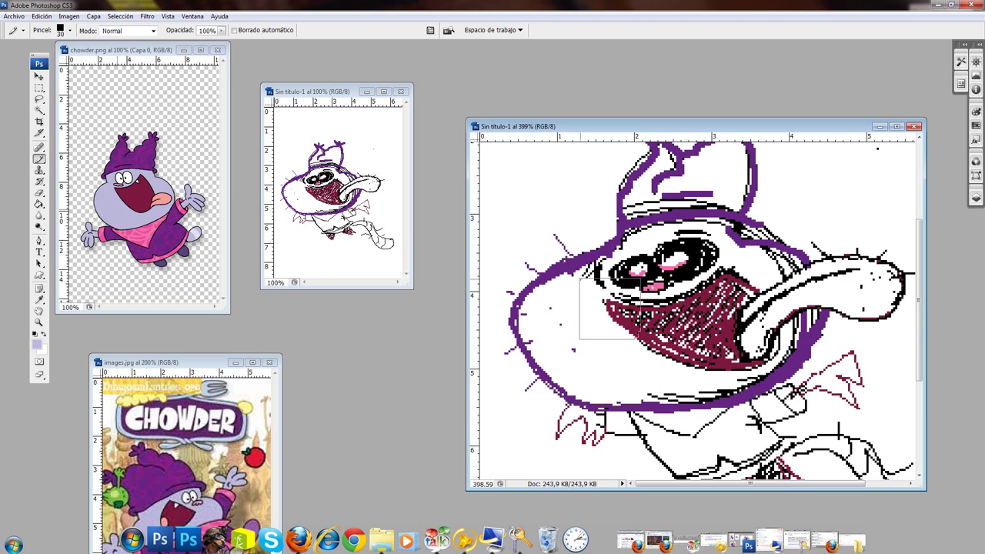
Paint a lavender stroke in the face and bucket-fill the white face area lavender.
key(bracketleft)
key(bracketleft)
key(bracketleft)
mouse_move(594, 270)
mouse_down()
mouse_move(553, 287)
mouse_move(627, 381)
mouse_up()
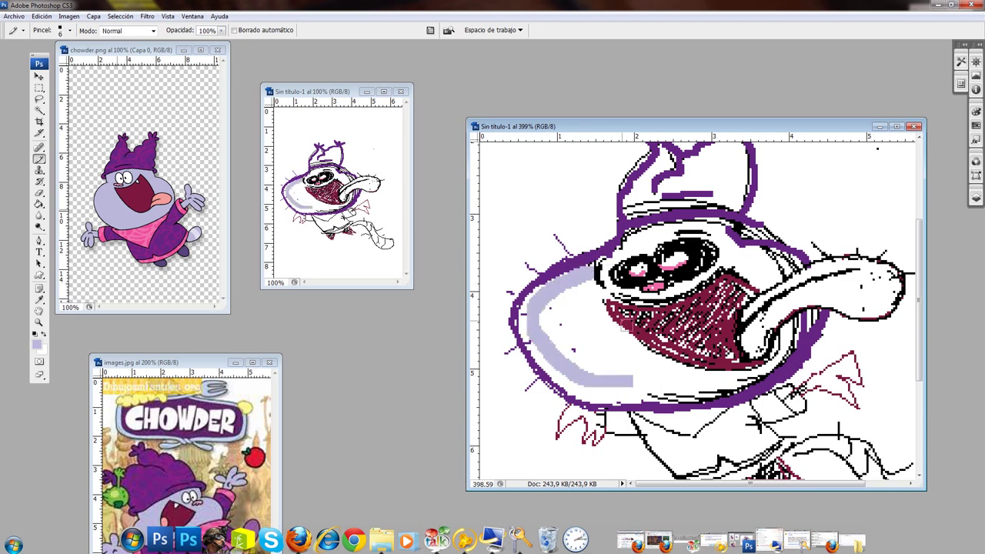
key(g)
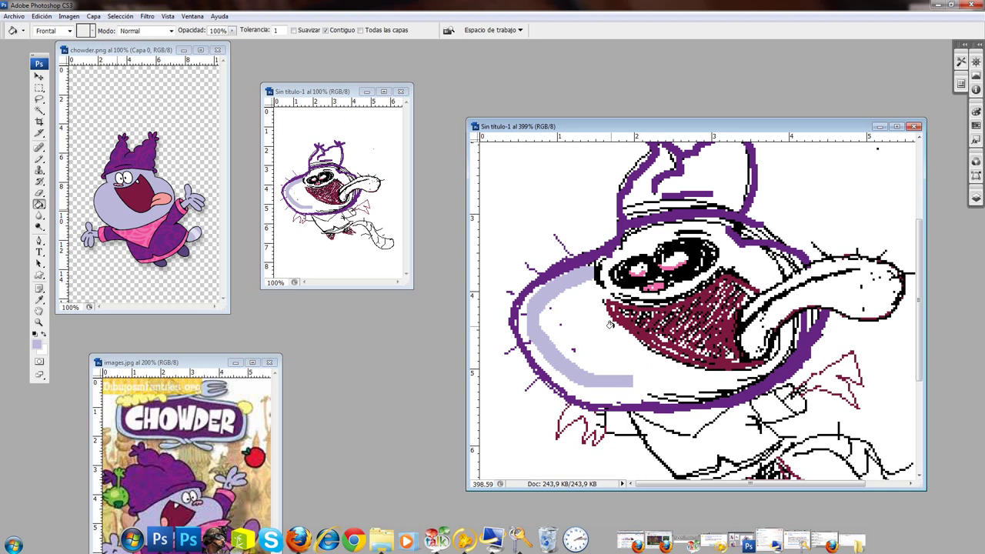
click(625, 352)
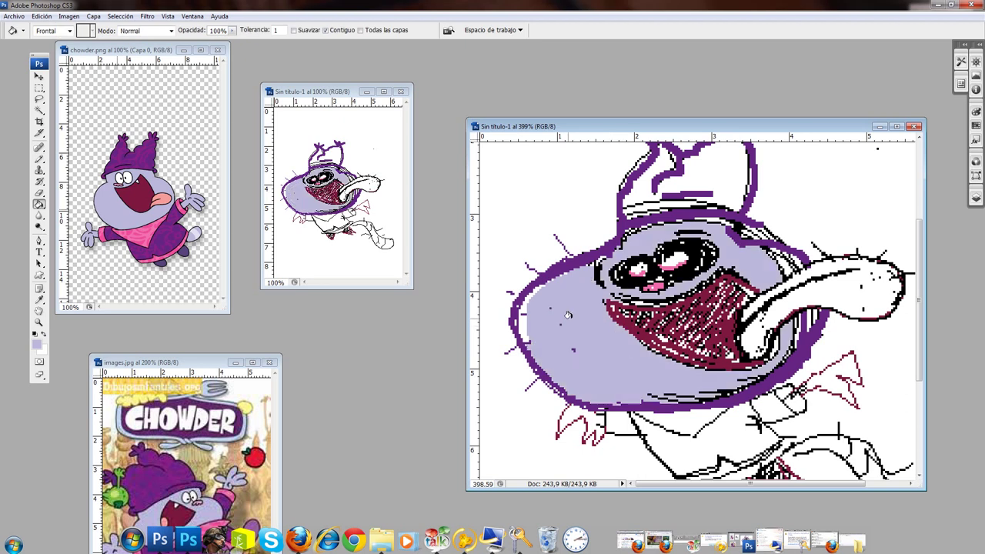
Cover the white gap at the face edge and the black lines near the tongue in lavender.
key(b)
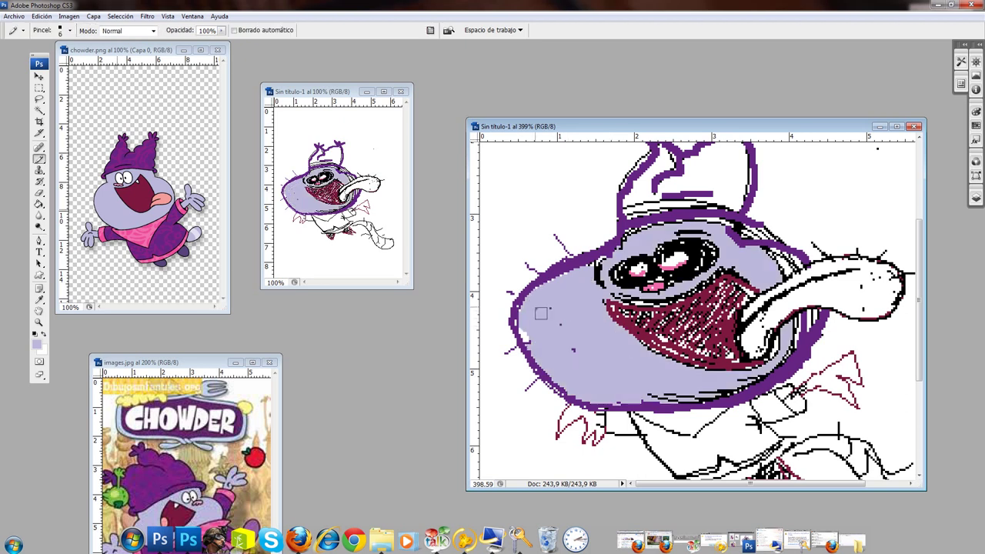
drag(523, 333, 527, 342)
key(bracketleft)
key(bracketleft)
key(bracketleft)
key(bracketleft)
key(bracketright)
key(bracketright)
key(bracketright)
drag(770, 256, 797, 261)
scroll(798, 261, down, 1)
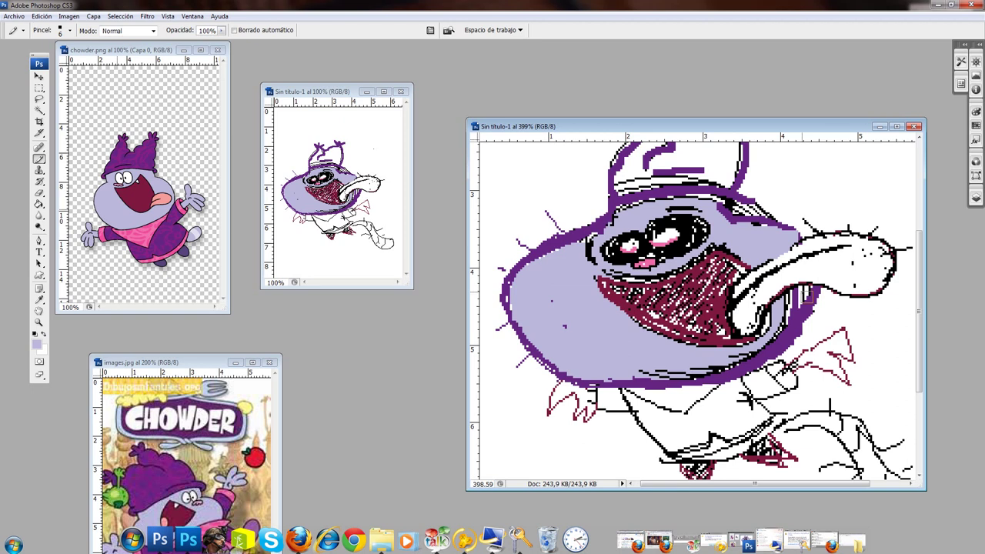
mouse_move(805, 294)
mouse_down()
mouse_move(768, 343)
mouse_move(742, 355)
mouse_move(687, 353)
mouse_up()
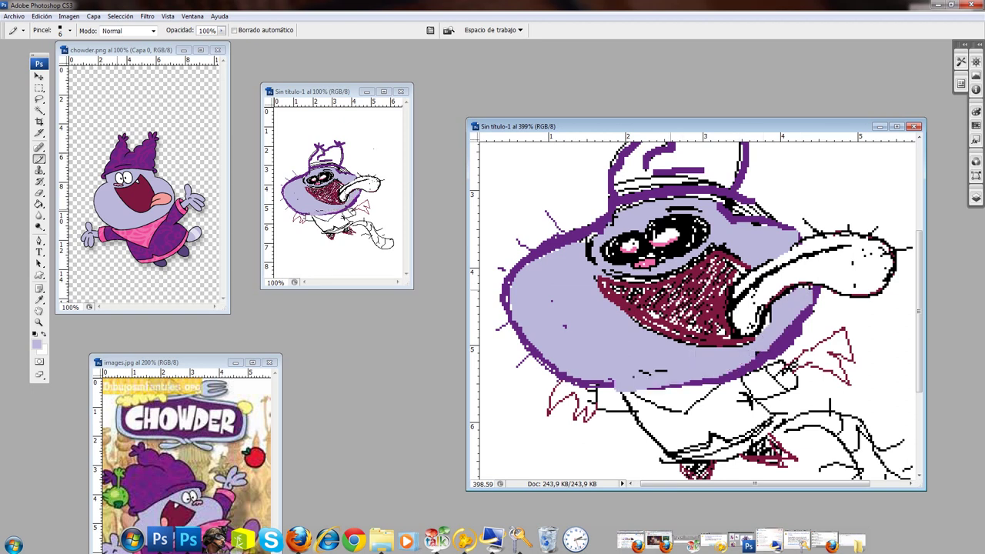
key(z)
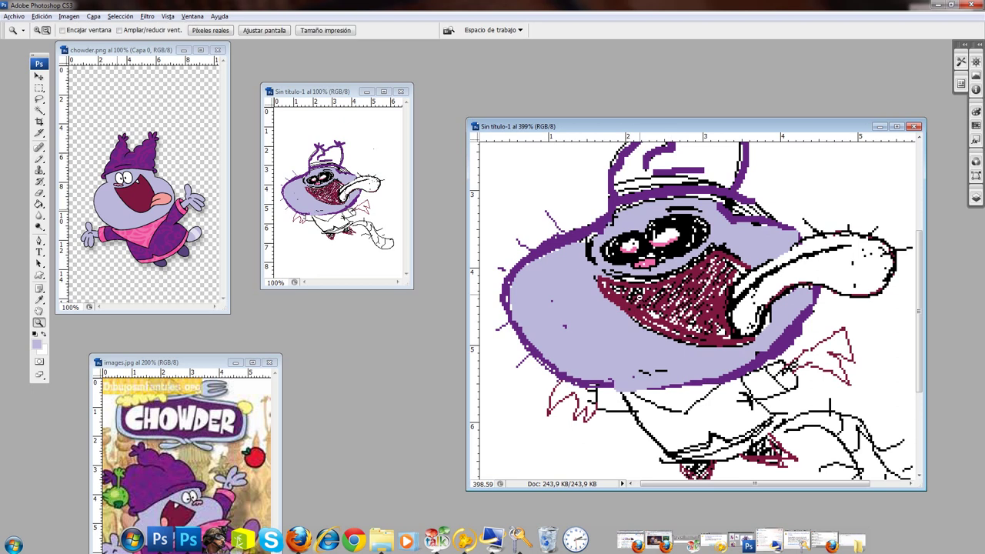
alt+click(761, 330)
alt+click(762, 330)
alt+click(761, 330)
alt+click(761, 331)
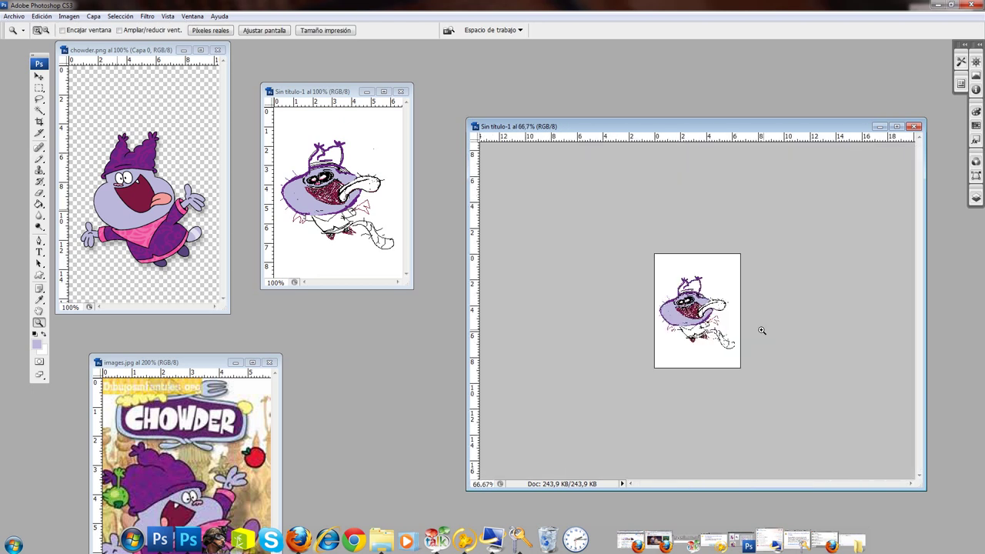
drag(657, 286, 742, 351)
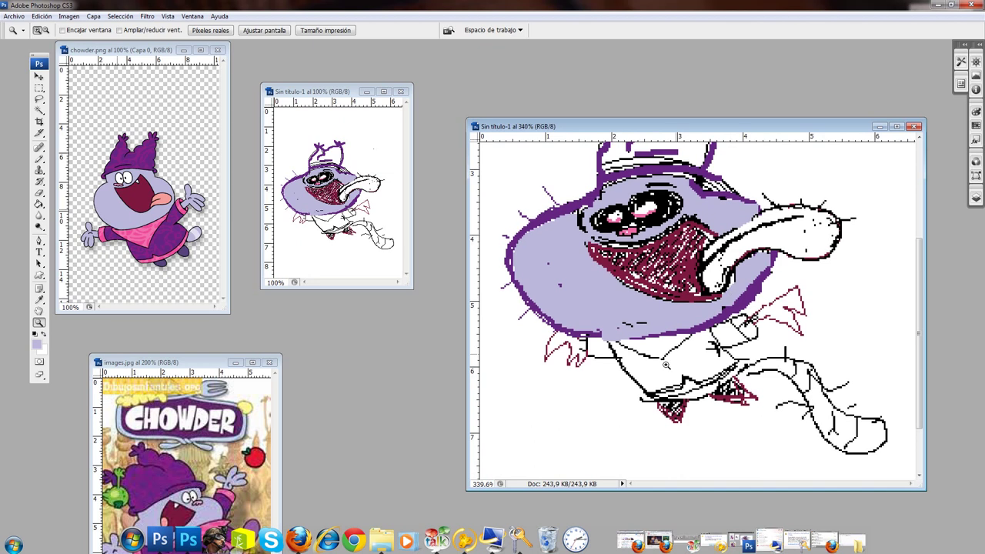
scroll(534, 282, up, 2)
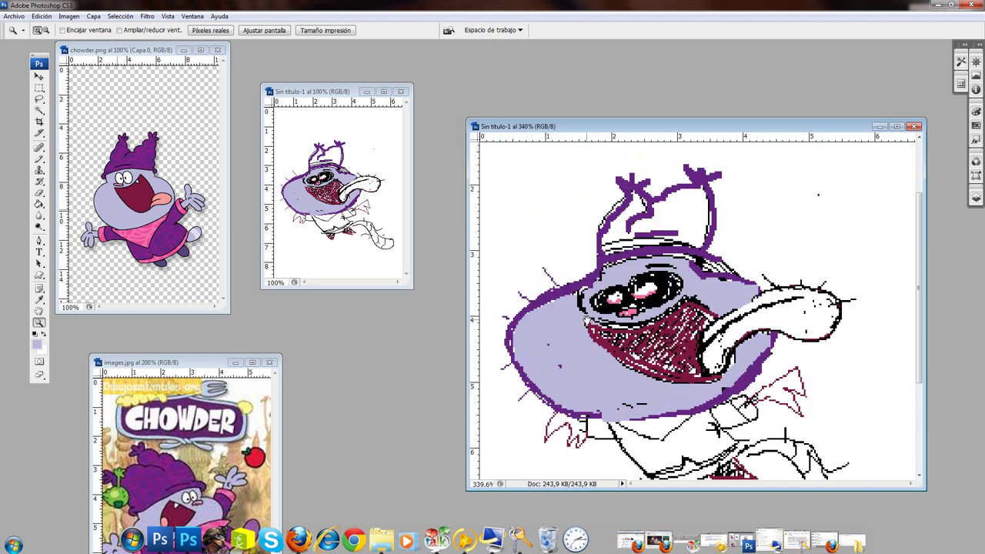
scroll(586, 320, down, 2)
scroll(624, 350, down, 2)
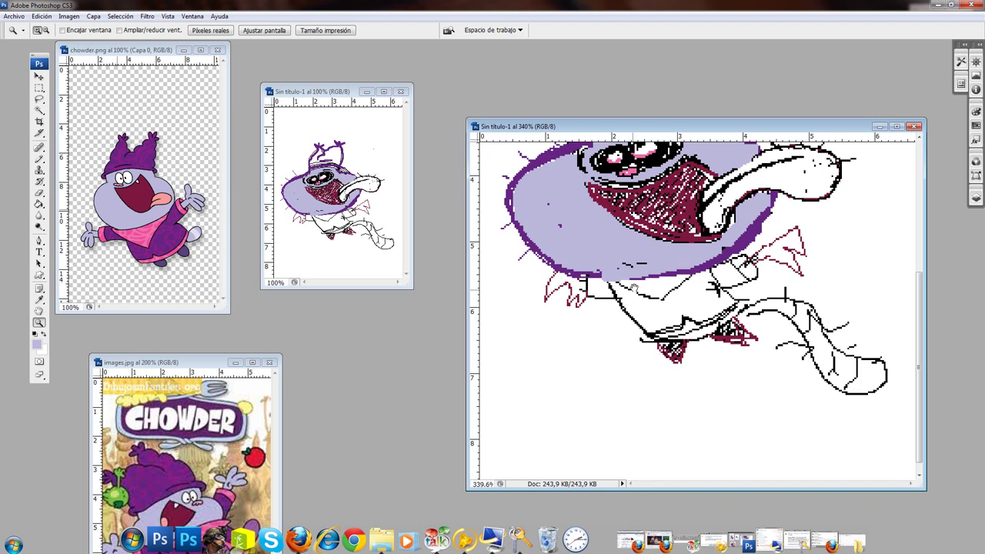
scroll(693, 308, up, 2)
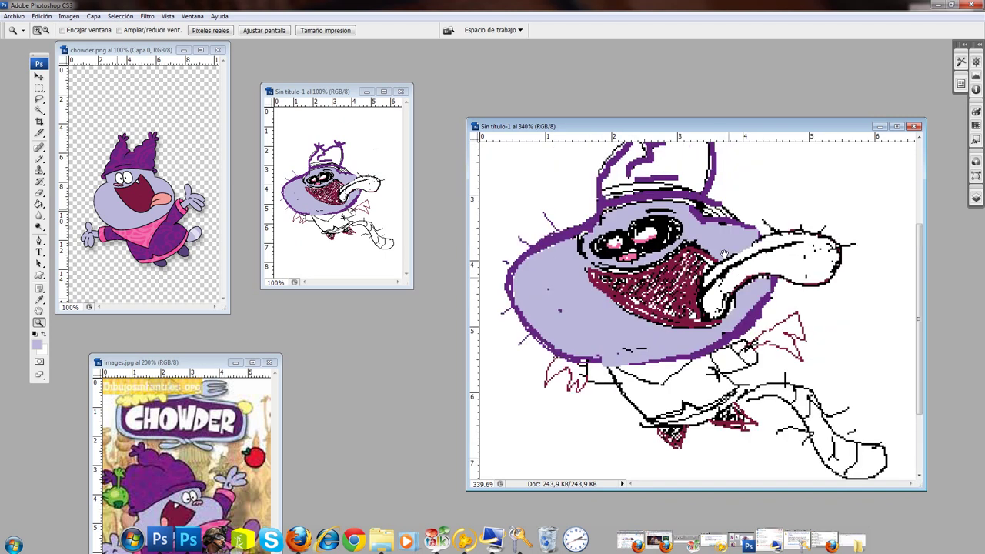
scroll(693, 308, up, 3)
scroll(692, 307, down, 3)
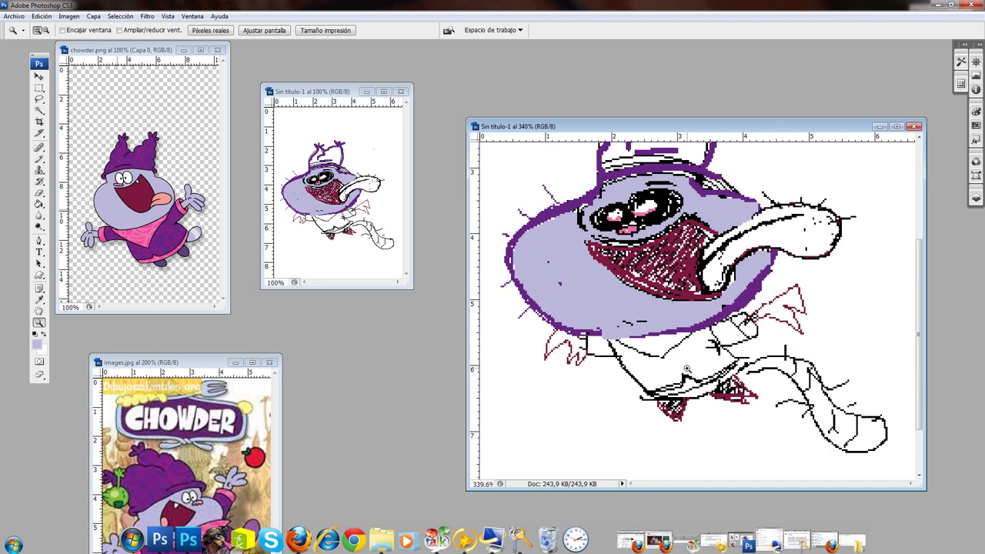
With a smaller black Pencil, outline the mouth's left edge and left corner.
mouse_move(644, 307)
mouse_down()
mouse_move(685, 420)
mouse_move(608, 294)
mouse_move(688, 342)
mouse_up()
key(b)
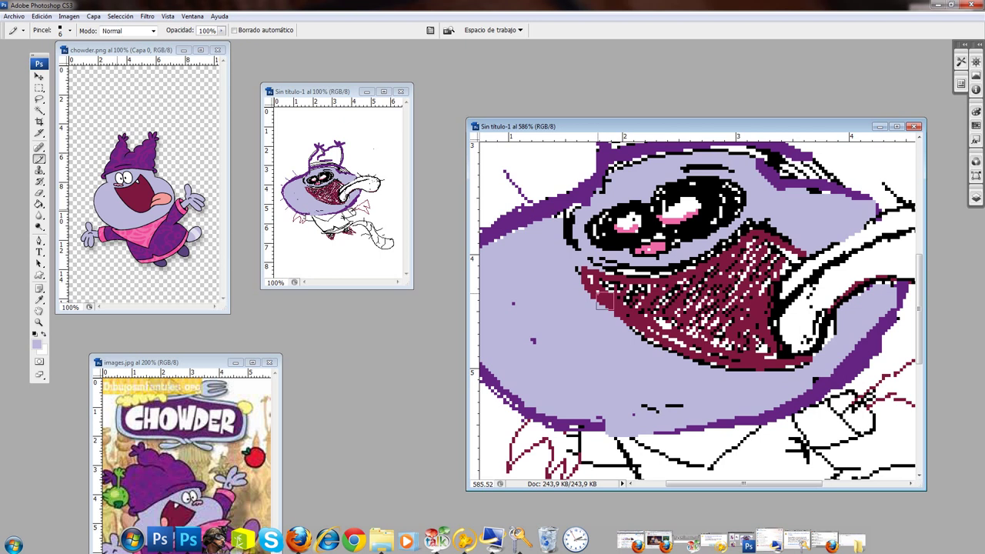
key(bracketleft)
key(bracketleft)
key(bracketleft)
key(bracketleft)
key(d)
mouse_move(582, 273)
mouse_down()
mouse_move(566, 267)
mouse_move(570, 326)
mouse_up()
drag(583, 273, 578, 278)
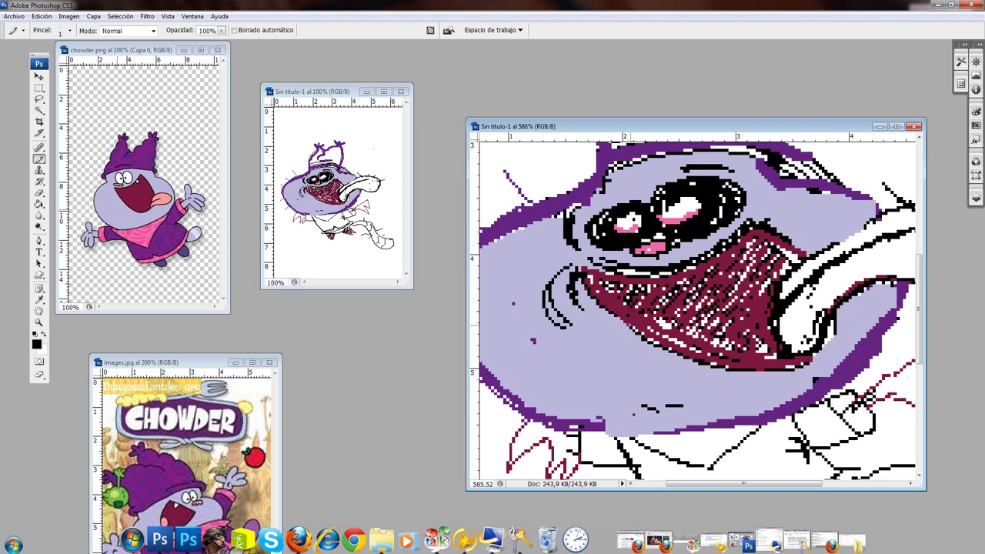
Add dark detail marks inside the mouth and a black line along its upper edge.
drag(621, 323, 682, 358)
drag(585, 275, 655, 284)
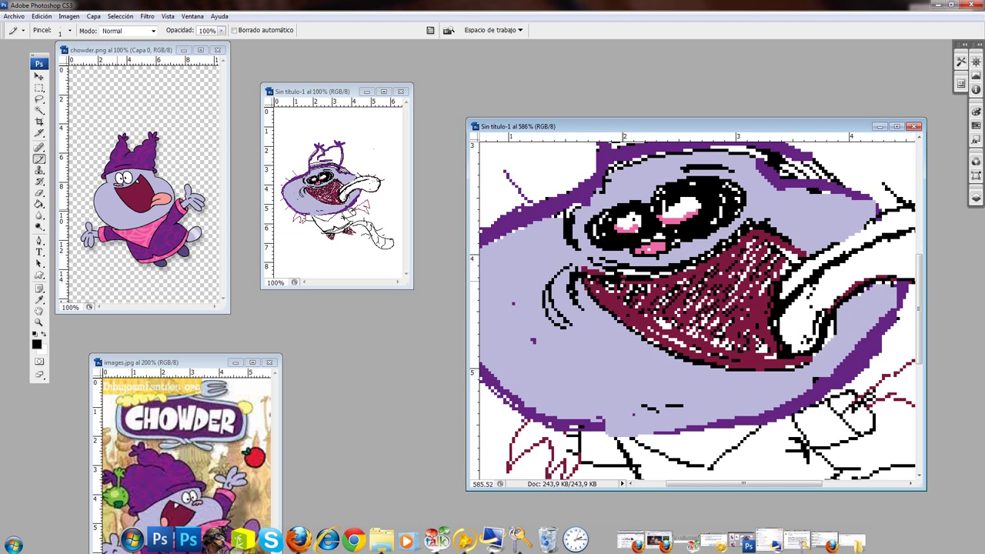
mouse_move(708, 261)
mouse_down()
mouse_move(740, 237)
mouse_move(795, 248)
mouse_up()
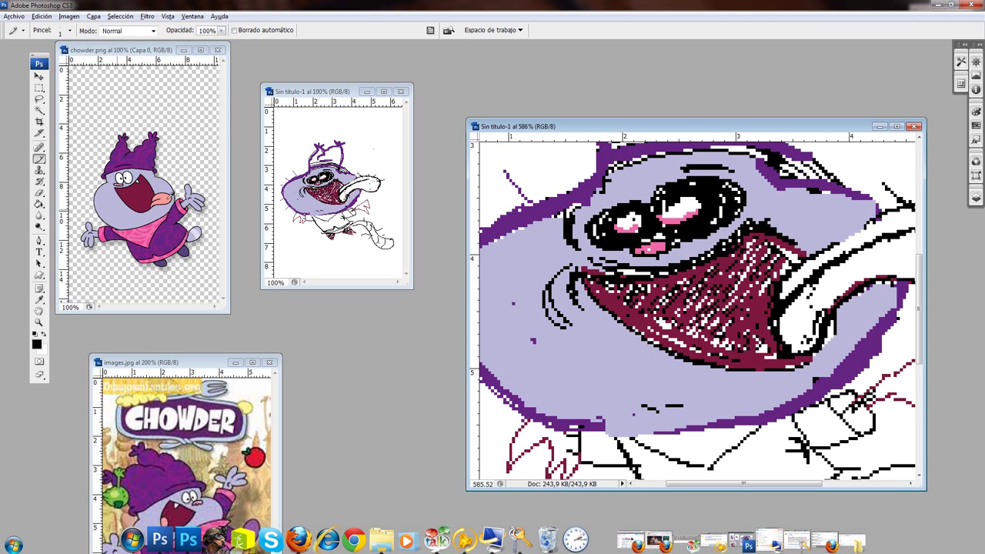
drag(813, 268, 585, 307)
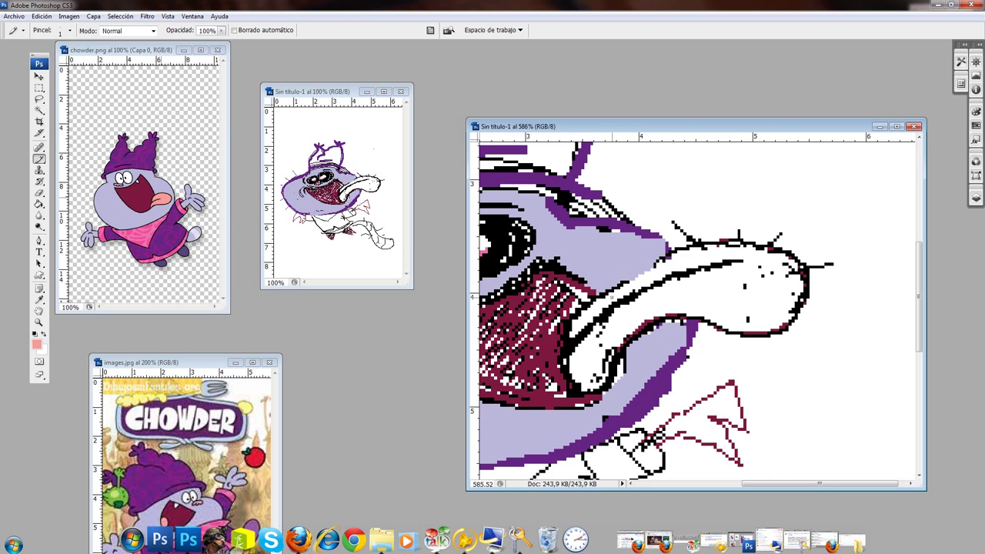
Paint-bucket the tongue pink, and the hat and its band purple.
key(g)
click(687, 308)
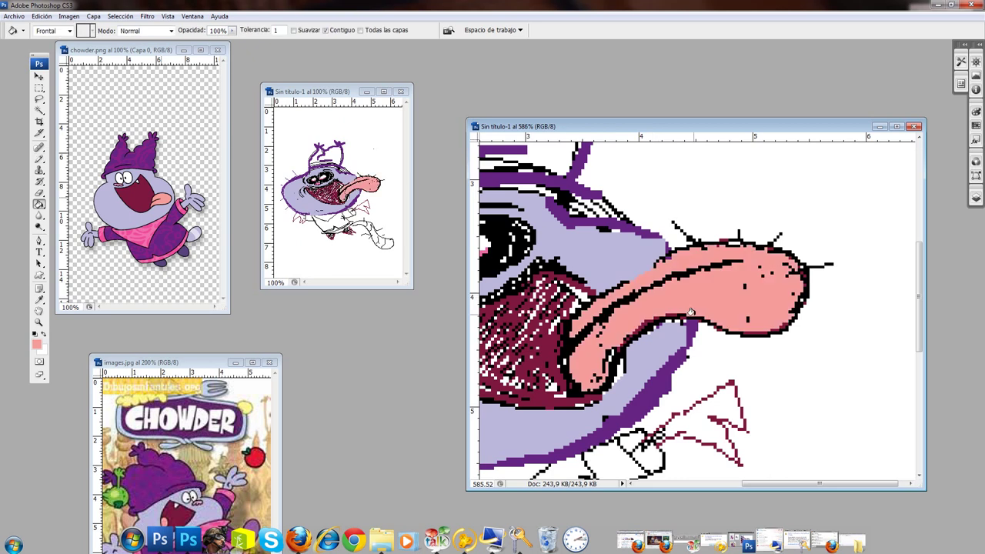
drag(536, 223, 738, 372)
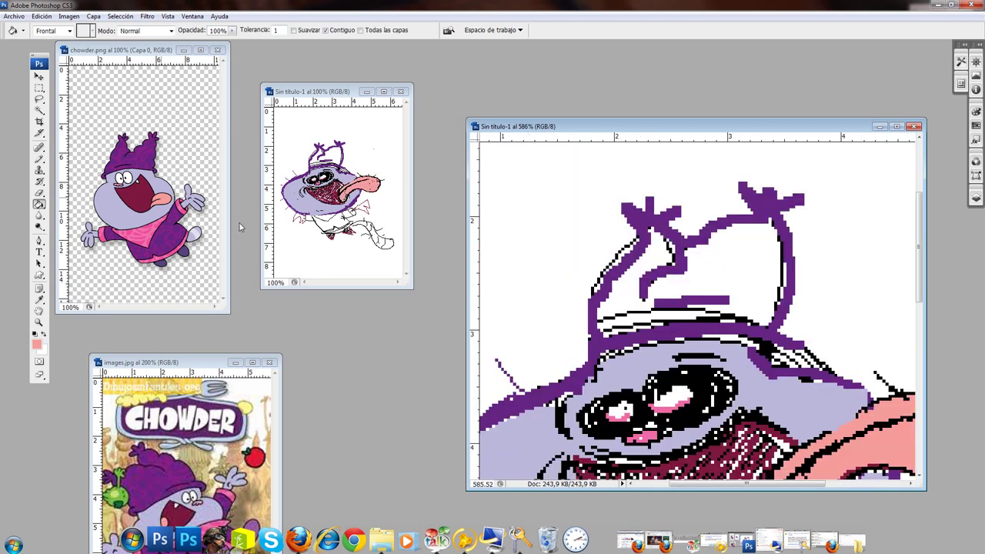
click(661, 304)
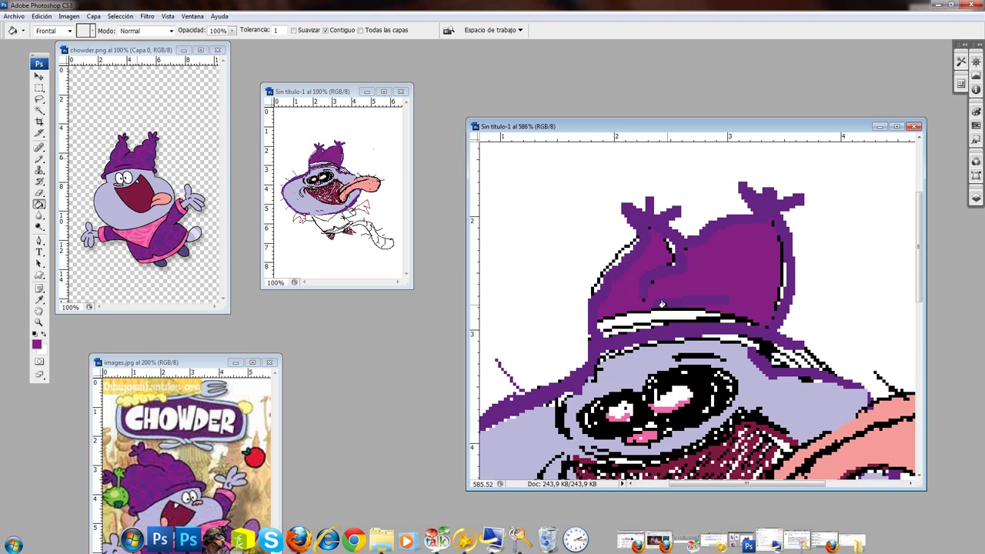
click(635, 319)
Fill the robe and the white gap beside it purple, then zoom out to the whole drawing.
mouse_move(635, 320)
mouse_down()
mouse_move(658, 273)
mouse_move(691, 323)
mouse_up()
click(711, 384)
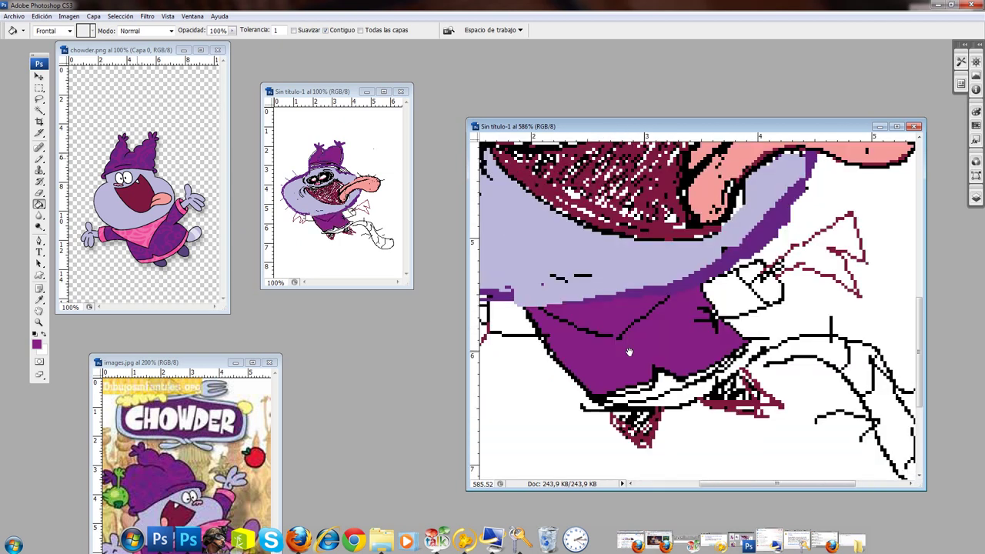
drag(629, 351, 700, 340)
click(812, 304)
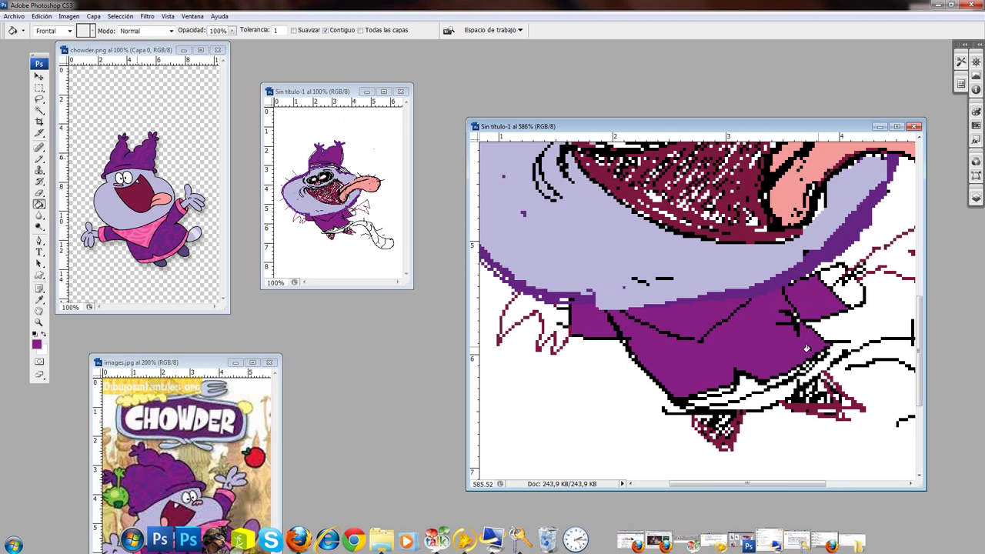
drag(807, 349, 589, 387)
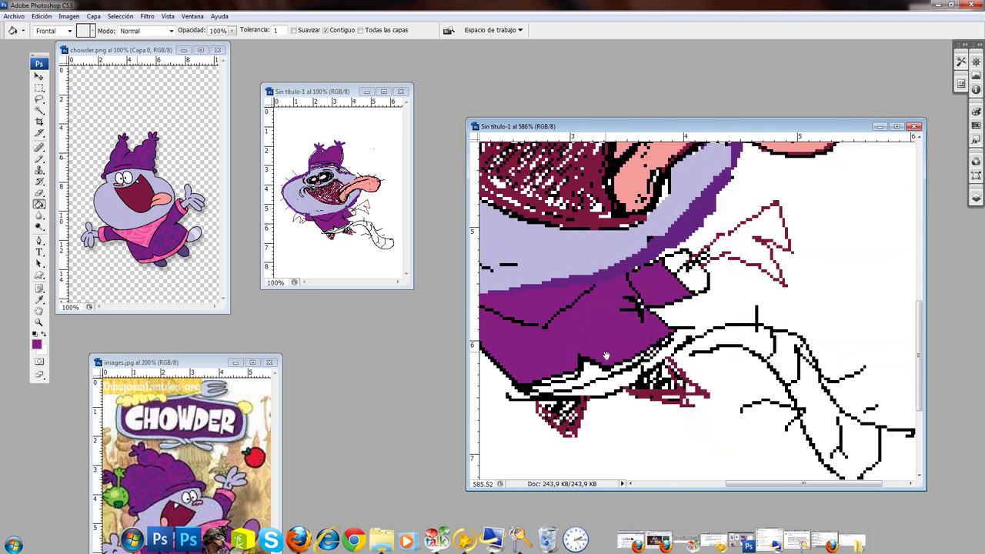
drag(642, 380, 709, 384)
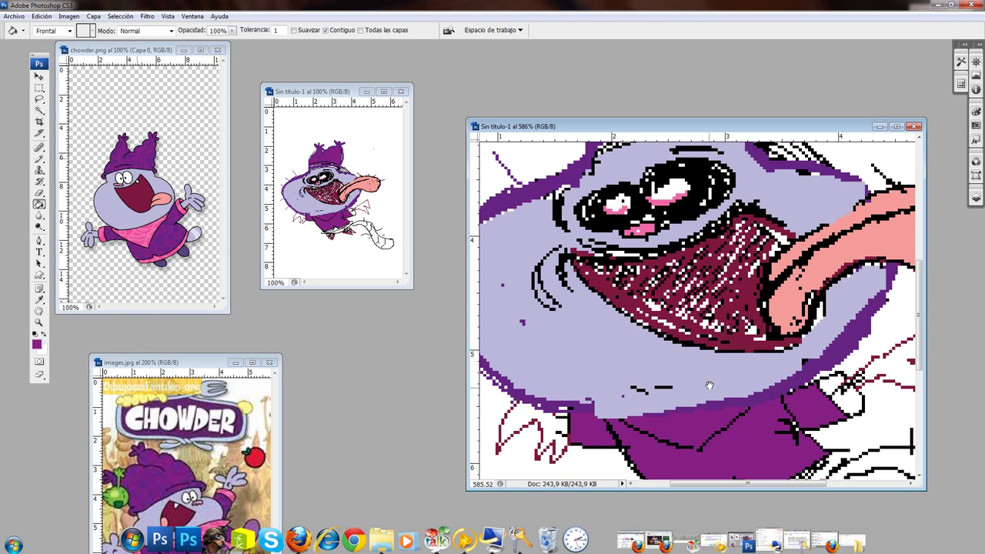
key(z)
alt+click(679, 333)
alt+click(680, 332)
alt+click(680, 332)
alt+click(679, 333)
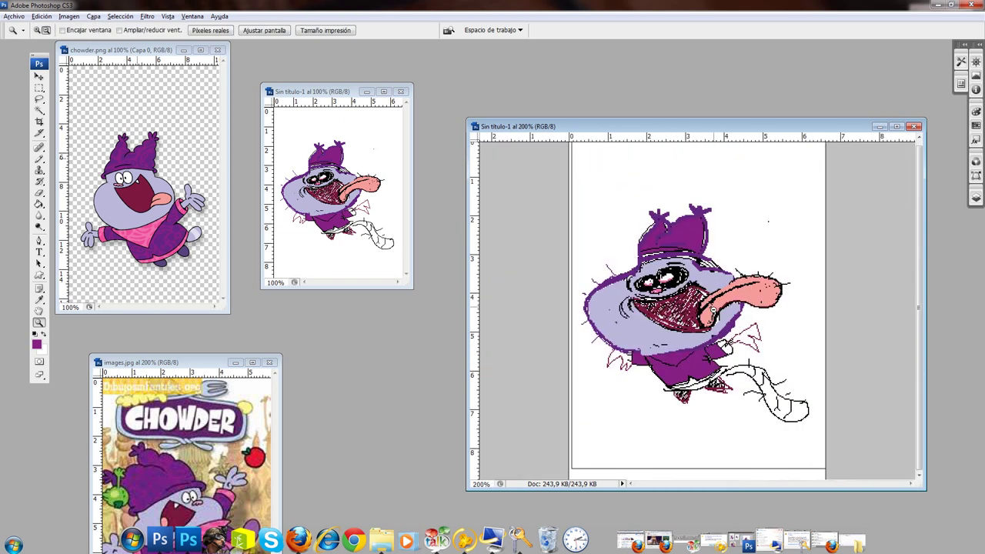
Zoom in on the curled tail and retrace its outline with a 2-pixel black Pencil.
alt+click(713, 309)
drag(616, 231, 793, 354)
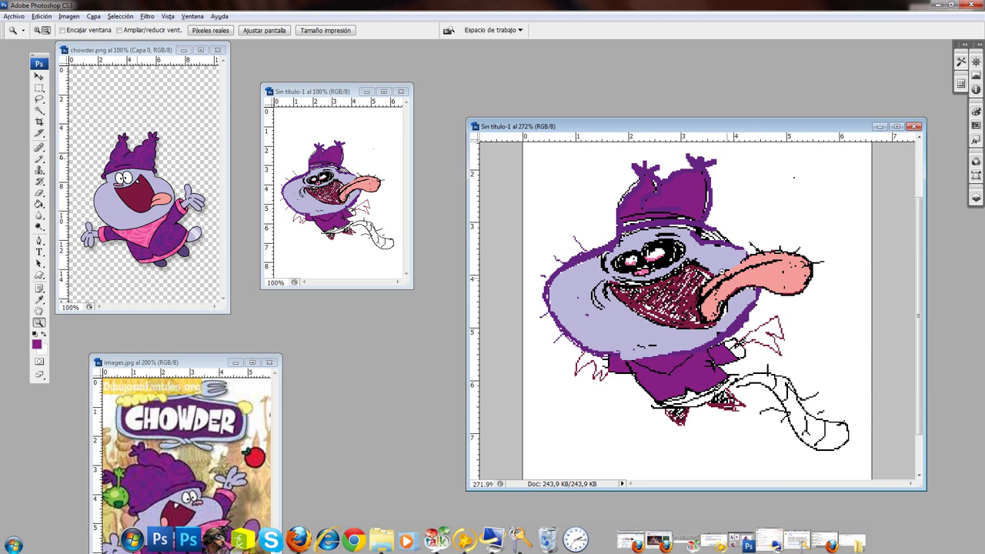
alt+click(781, 364)
drag(813, 437, 700, 330)
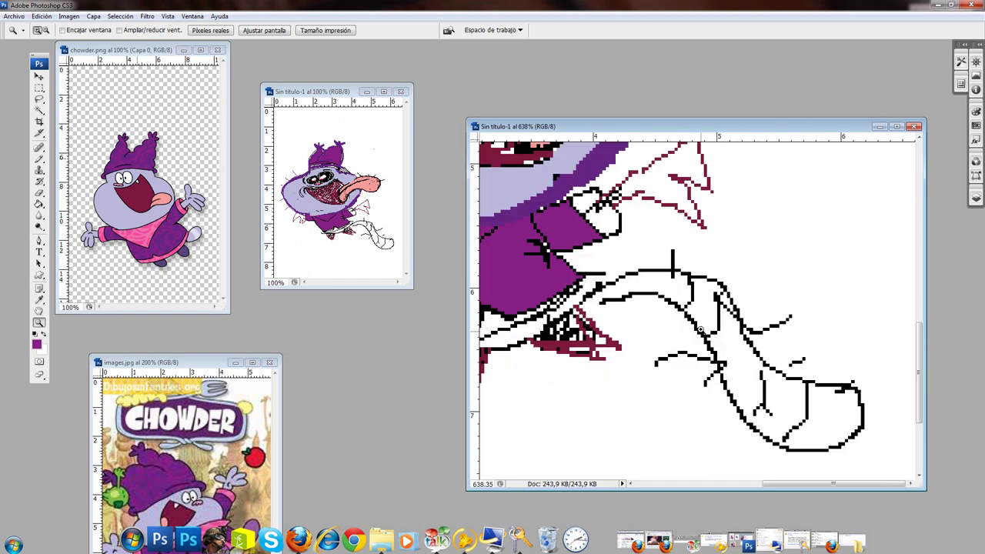
key(b)
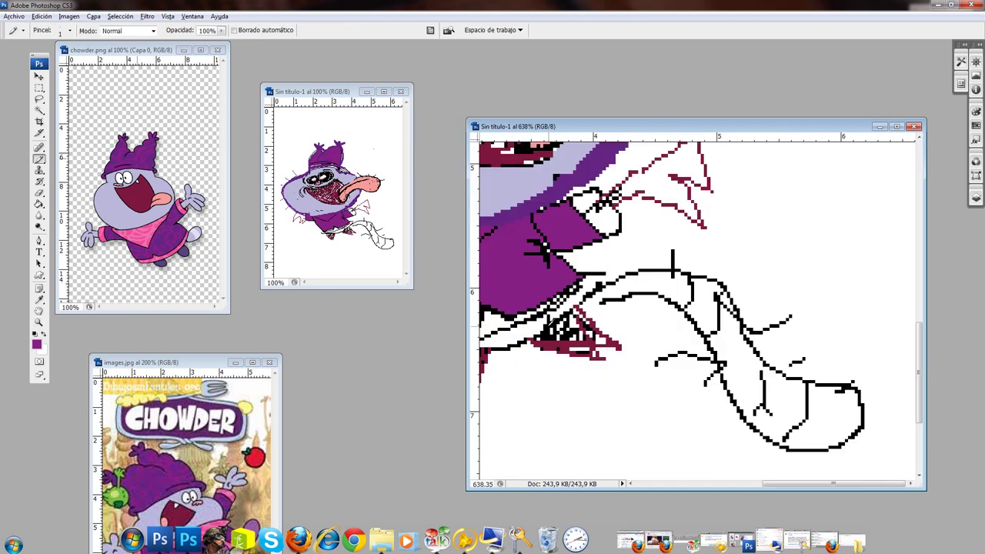
key(d)
key(bracketright)
mouse_move(601, 288)
mouse_down()
mouse_move(647, 269)
mouse_move(735, 307)
mouse_move(839, 375)
mouse_move(840, 441)
mouse_move(733, 401)
mouse_move(654, 304)
mouse_move(607, 288)
mouse_move(683, 341)
mouse_move(714, 469)
mouse_up()
Draw pink trim along the robe's lower edge, side, notch and top edge.
drag(712, 259, 712, 241)
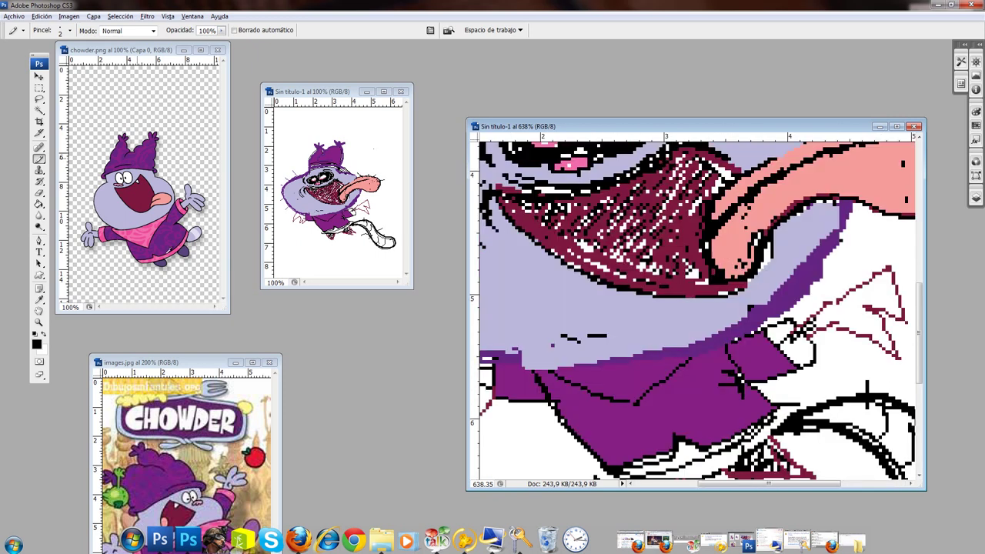
drag(647, 383, 589, 235)
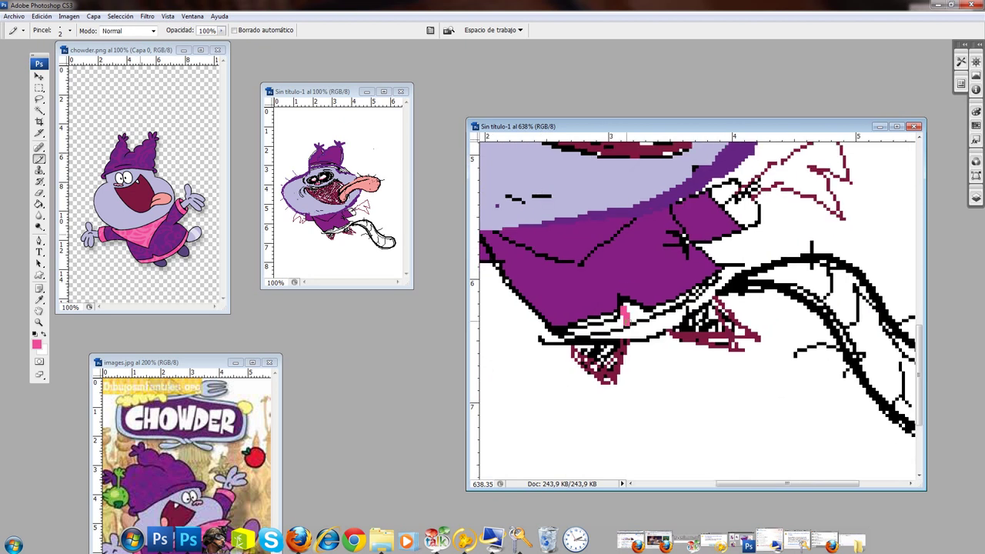
drag(625, 316, 575, 331)
drag(651, 309, 577, 332)
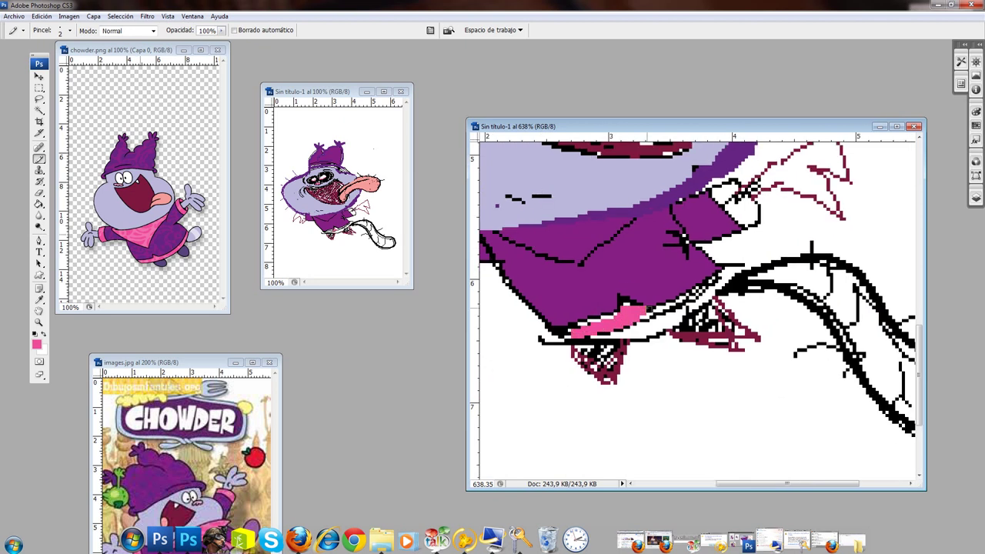
mouse_move(731, 271)
mouse_down()
mouse_move(650, 310)
mouse_move(620, 308)
mouse_up()
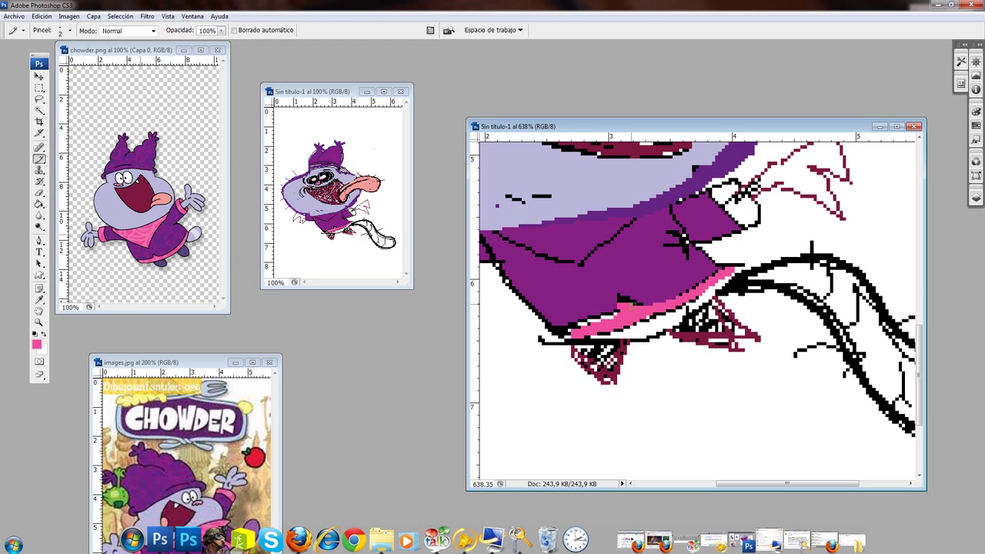
mouse_move(687, 233)
mouse_down()
mouse_move(659, 320)
mouse_move(681, 278)
mouse_move(727, 312)
mouse_up()
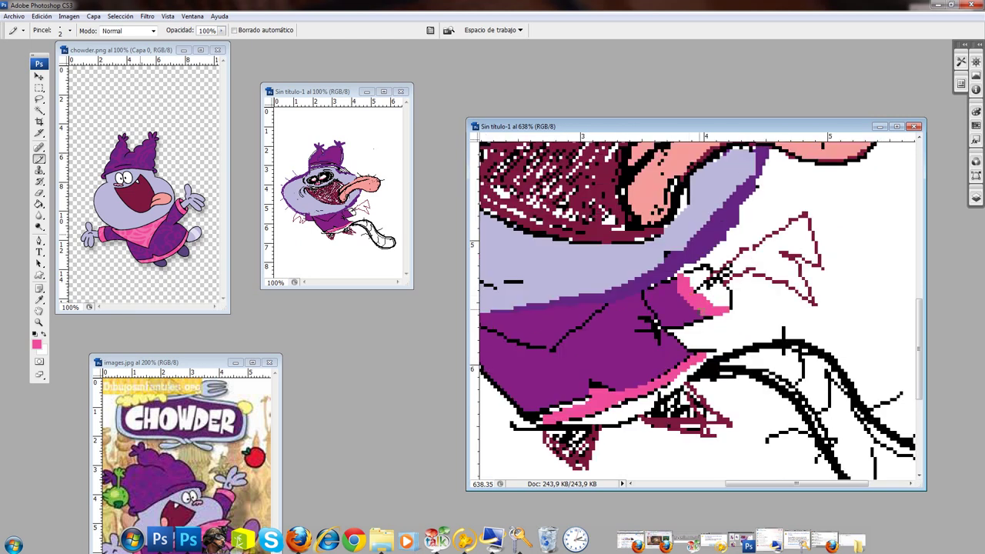
drag(500, 316, 584, 300)
mouse_move(500, 300)
mouse_down()
mouse_move(582, 285)
mouse_move(588, 311)
mouse_up()
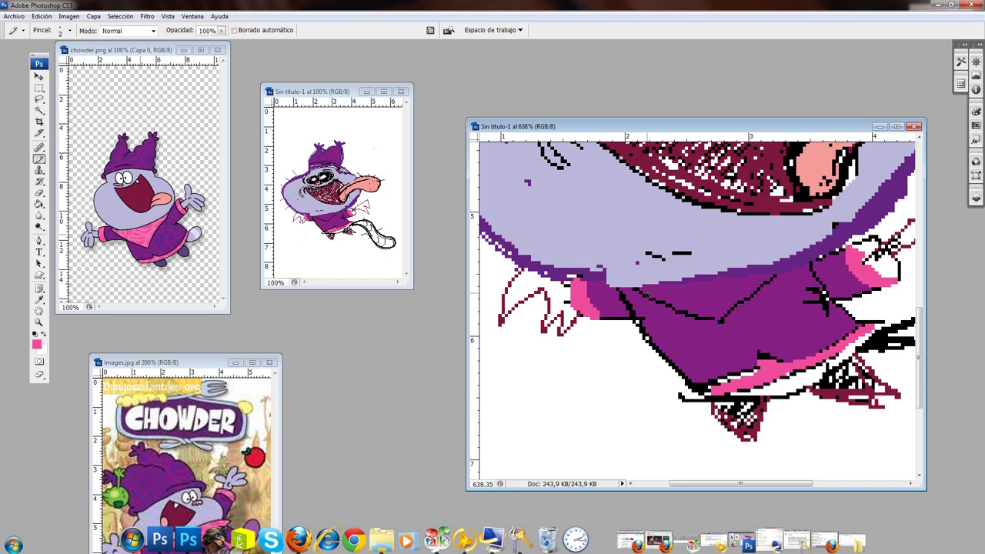
mouse_move(751, 276)
mouse_down()
mouse_move(640, 294)
mouse_move(768, 281)
mouse_move(693, 306)
mouse_move(734, 304)
mouse_move(714, 321)
mouse_up()
Zoom out and paint the mouth interior solid dark maroon with the Pencil.
key(z)
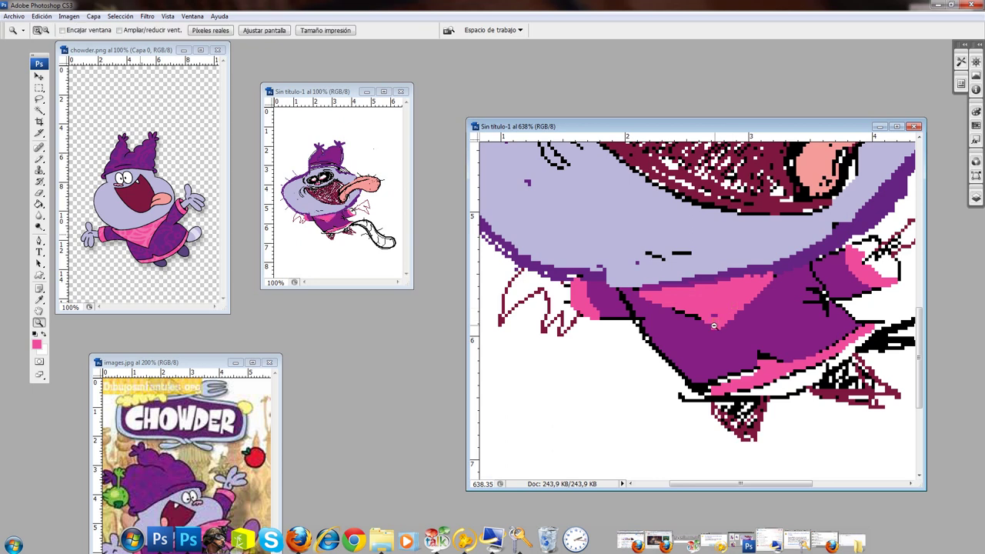
alt+click(714, 325)
alt+click(757, 329)
alt+click(675, 285)
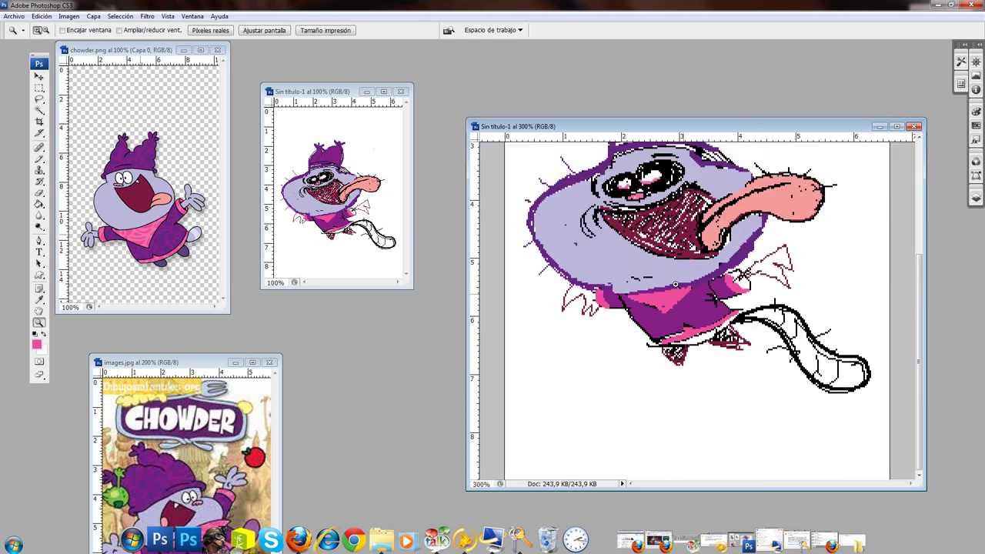
scroll(753, 258, up, 3)
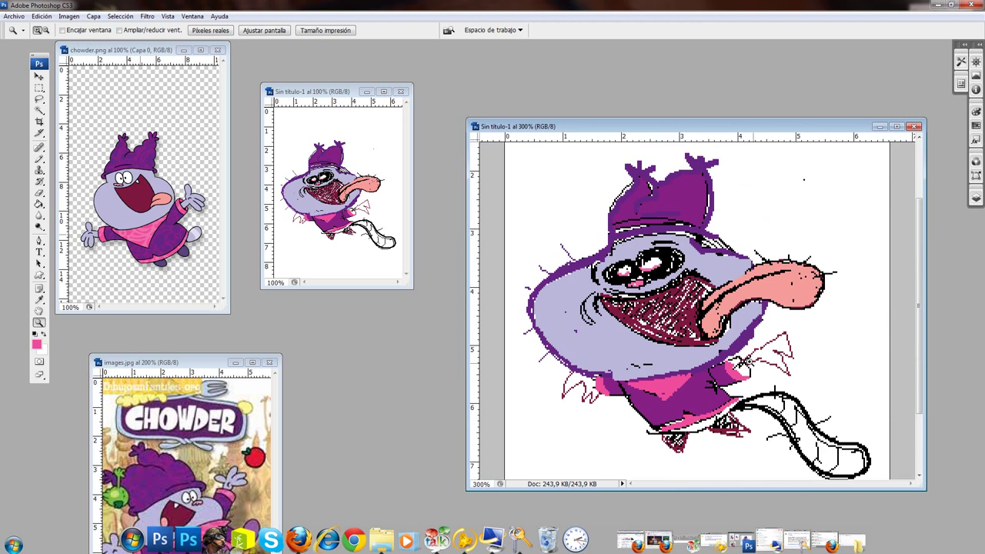
key(alt)
key(b)
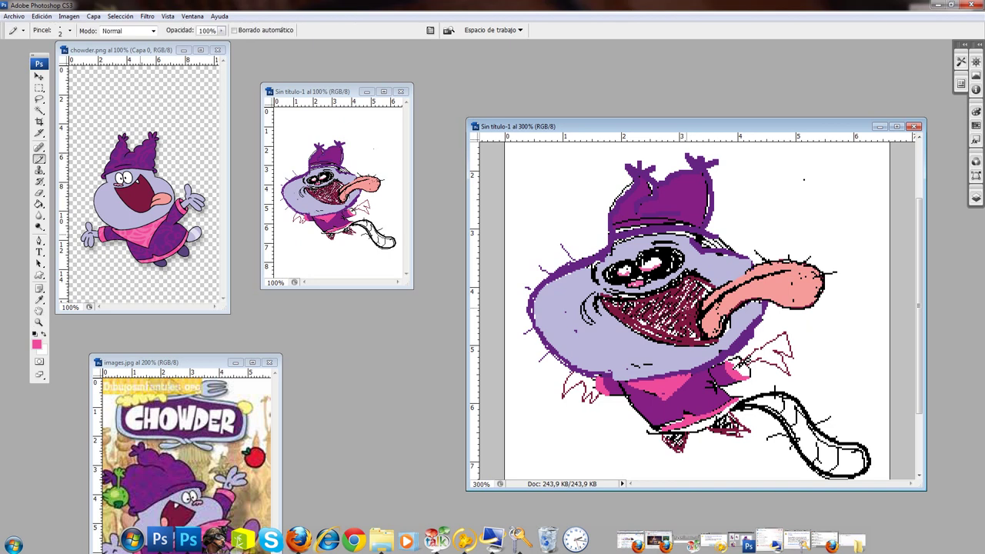
key(bracketright)
key(bracketright)
key(bracketright)
key(bracketright)
key(bracketleft)
mouse_move(627, 309)
mouse_down()
mouse_move(666, 326)
mouse_move(671, 302)
mouse_move(684, 309)
mouse_move(682, 324)
mouse_up()
key(bracketleft)
key(bracketleft)
key(bracketleft)
key(bracketleft)
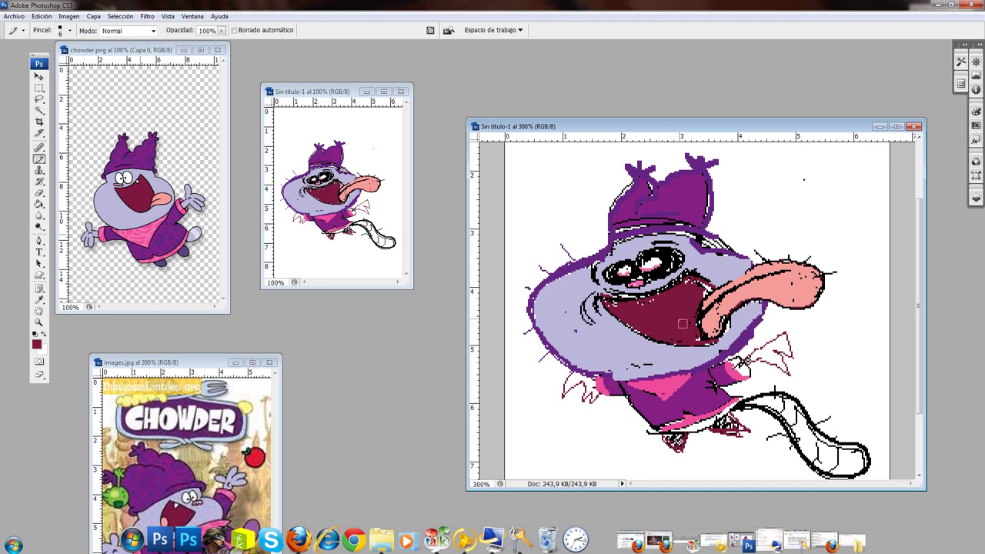
key(bracketleft)
key(bracketleft)
key(bracketleft)
key(bracketleft)
Zoom out to check the mouth, then zoom in on the robe's lower edge.
key(z)
alt+click(675, 319)
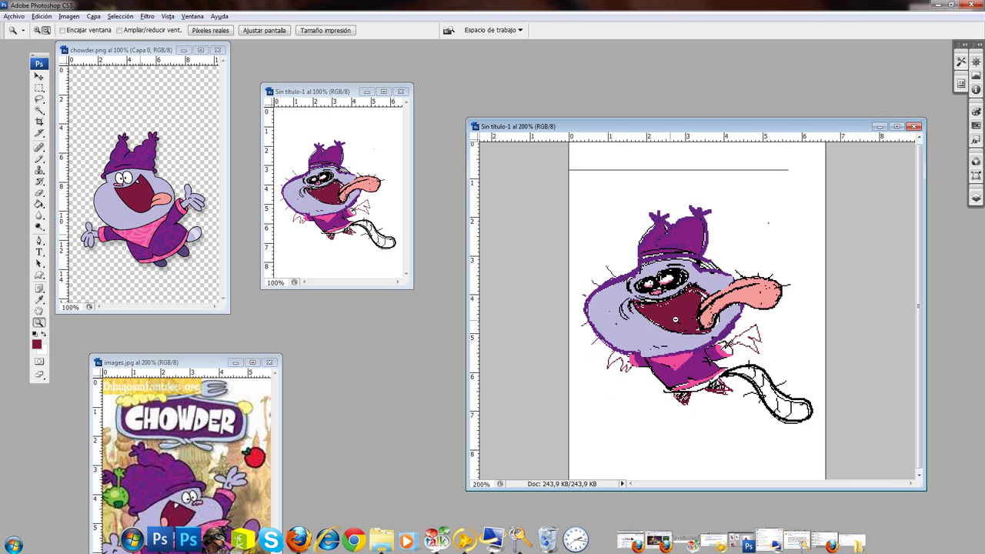
alt+click(675, 318)
drag(567, 330, 721, 318)
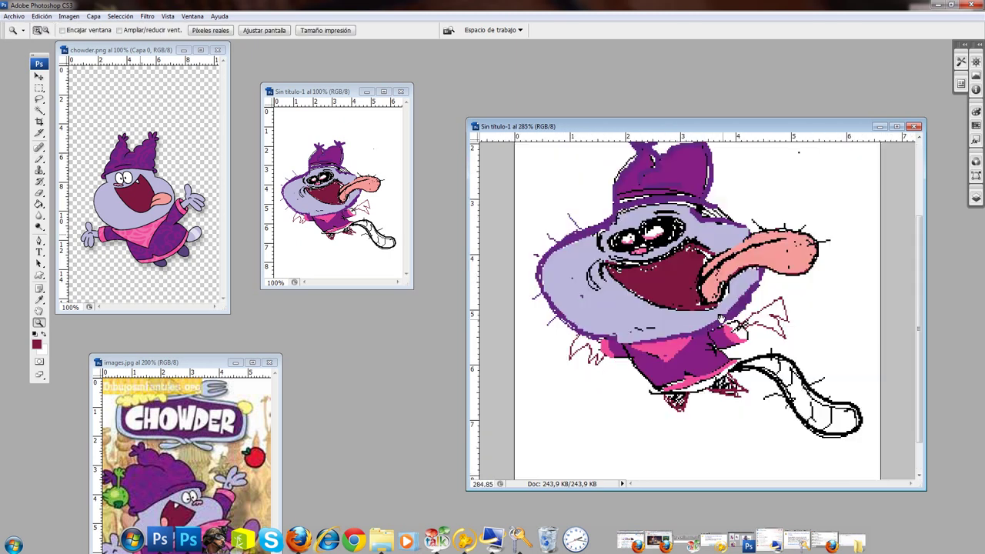
scroll(721, 319, up, 2)
drag(639, 369, 785, 454)
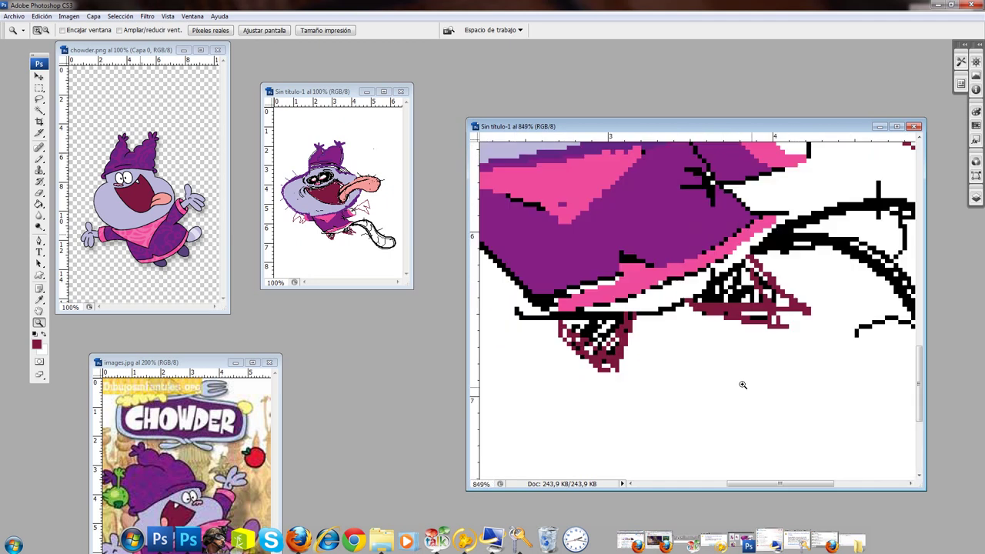
With a 3-pixel purple Pencil, cover the dark-red pixels and fill the robe's bottom triangle.
key(b)
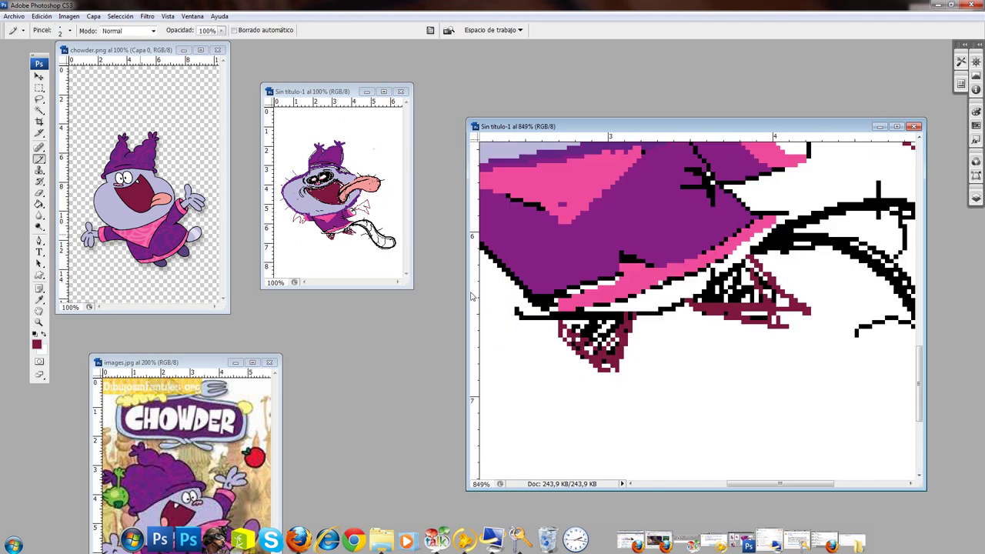
alt+click(597, 256)
key(bracketright)
mouse_move(576, 327)
mouse_down()
mouse_move(605, 331)
mouse_move(605, 357)
mouse_up()
scroll(608, 359, up, 1)
scroll(681, 336, right, 1)
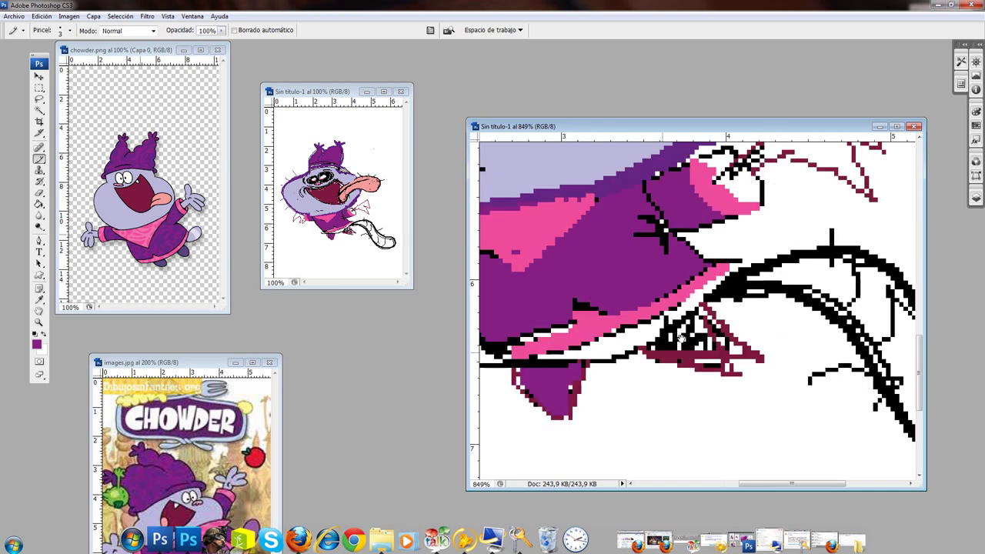
drag(681, 337, 705, 329)
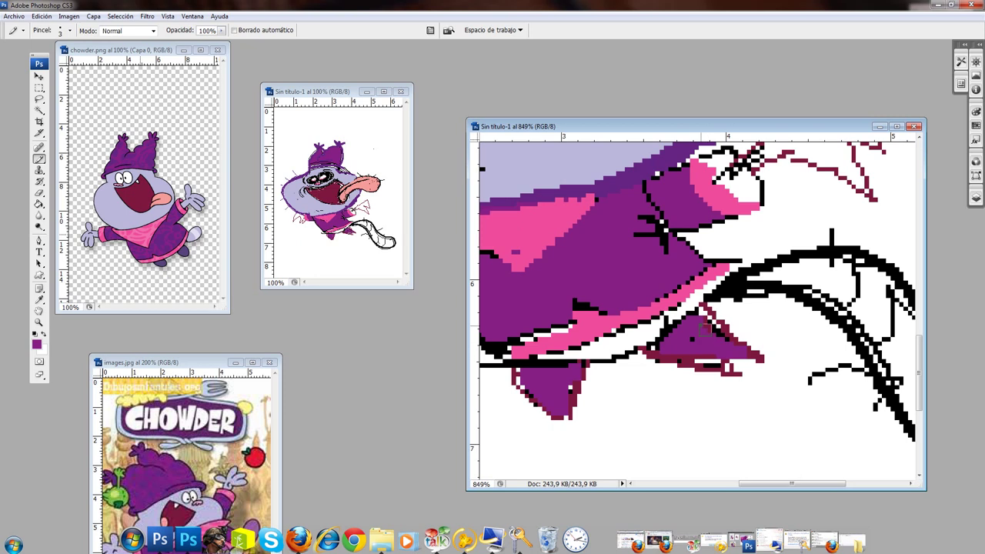
scroll(703, 329, down, 2)
scroll(703, 329, left, 2)
Set the Pencil brush to 1 px.
key(bracketleft)
key(bracketleft)
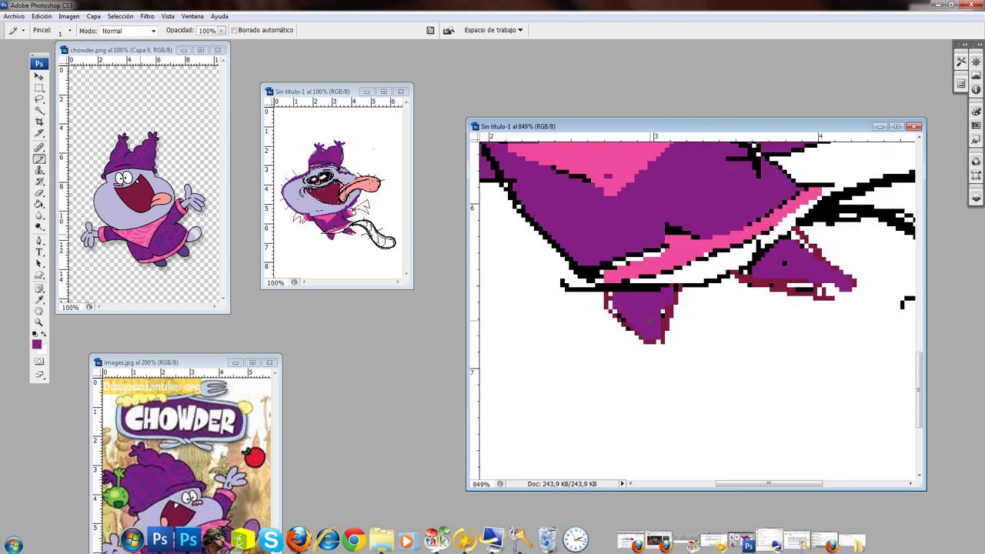
key(bracketright)
key(bracketright)
key(bracketright)
key(bracketright)
right_click(652, 331)
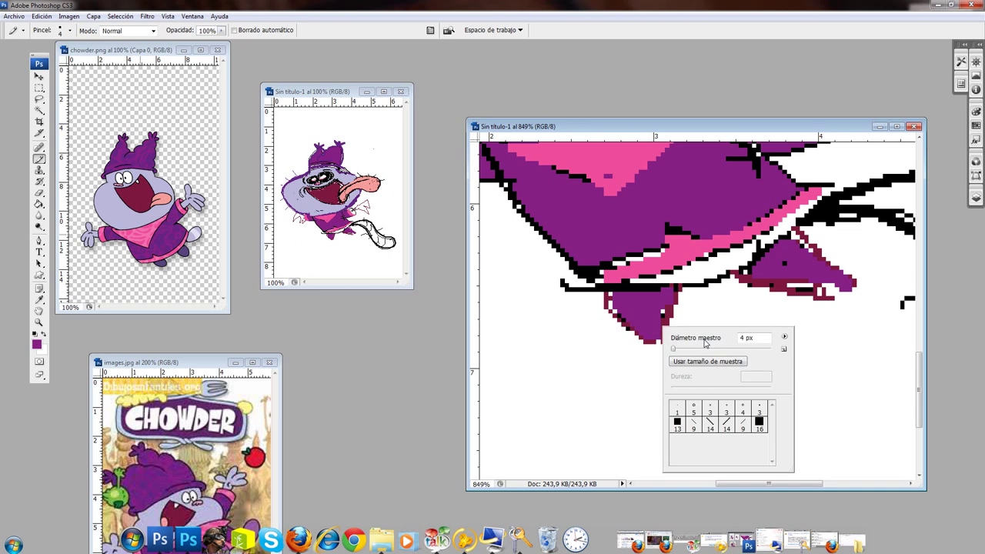
click(763, 424)
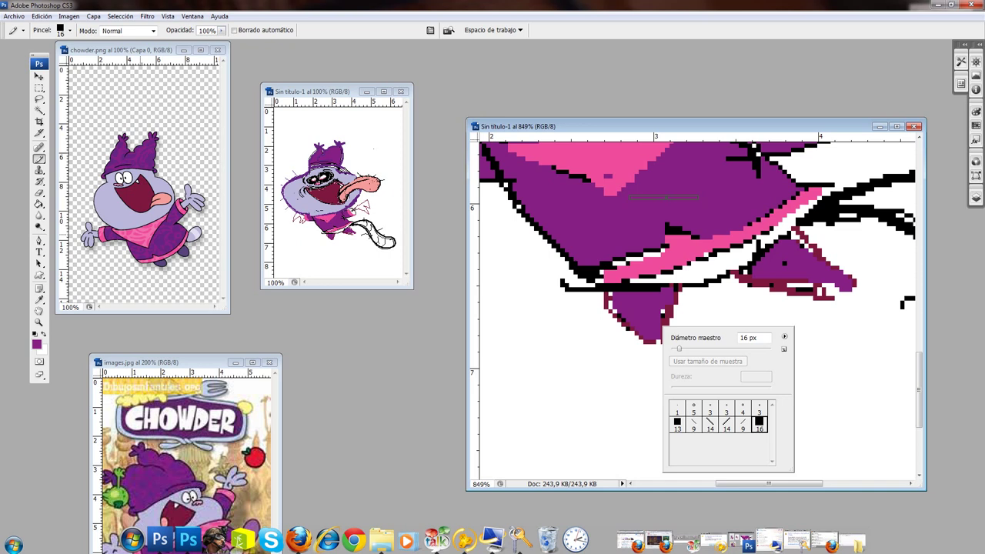
click(690, 291)
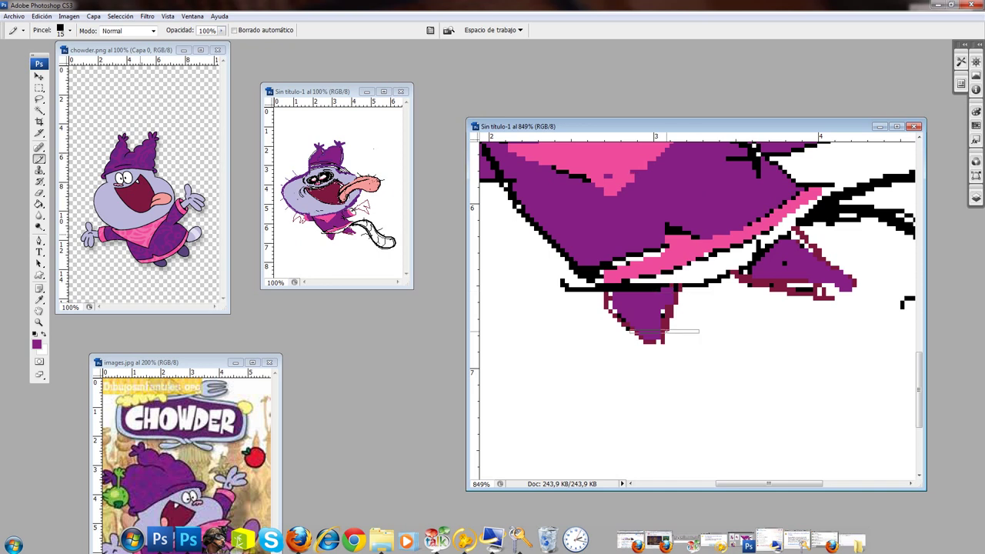
right_click(683, 331)
click(697, 410)
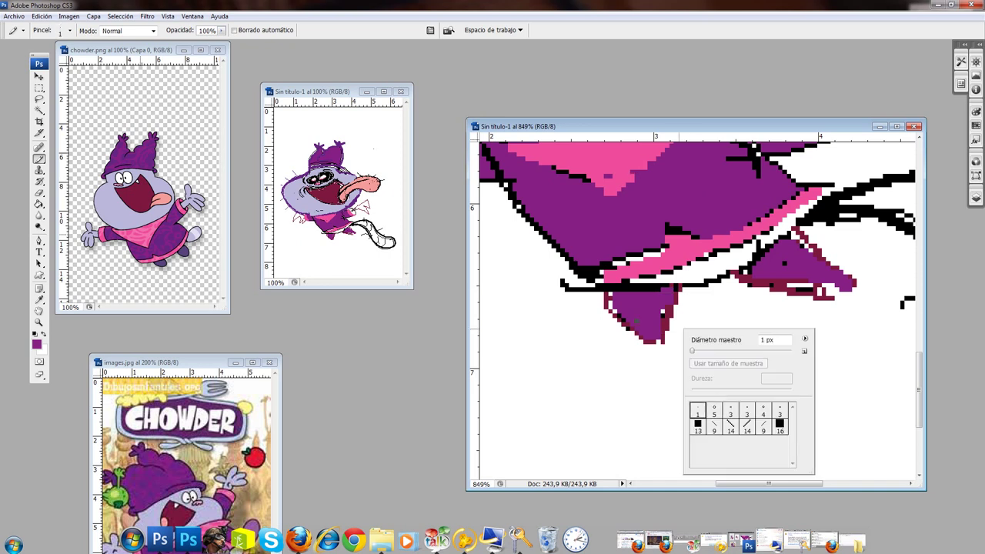
key(bracketright)
key(bracketright)
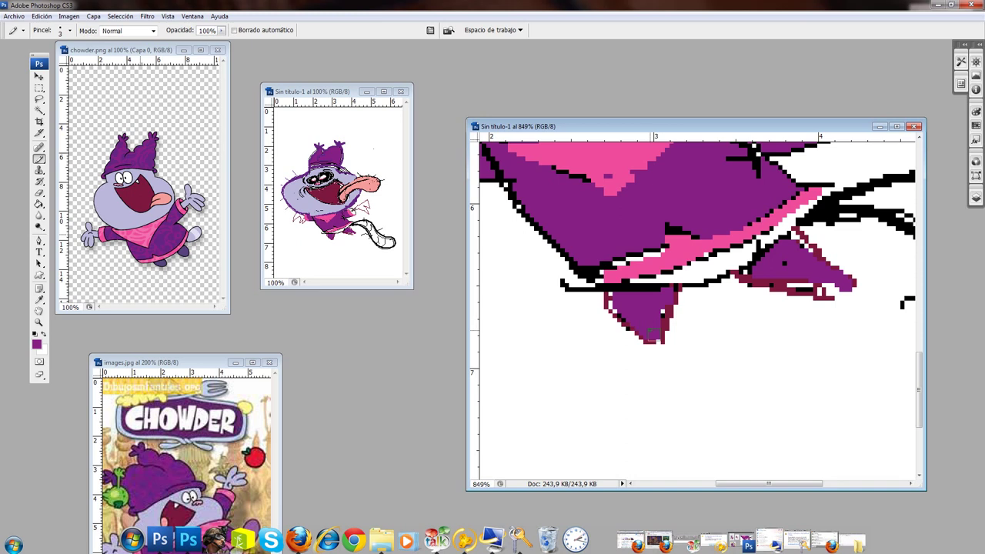
key(bracketleft)
key(bracketleft)
Draw a thin purple line extending the robe's tip down-right, undoing unwanted strokes.
mouse_move(654, 335)
mouse_down()
mouse_move(702, 380)
mouse_move(799, 407)
mouse_up()
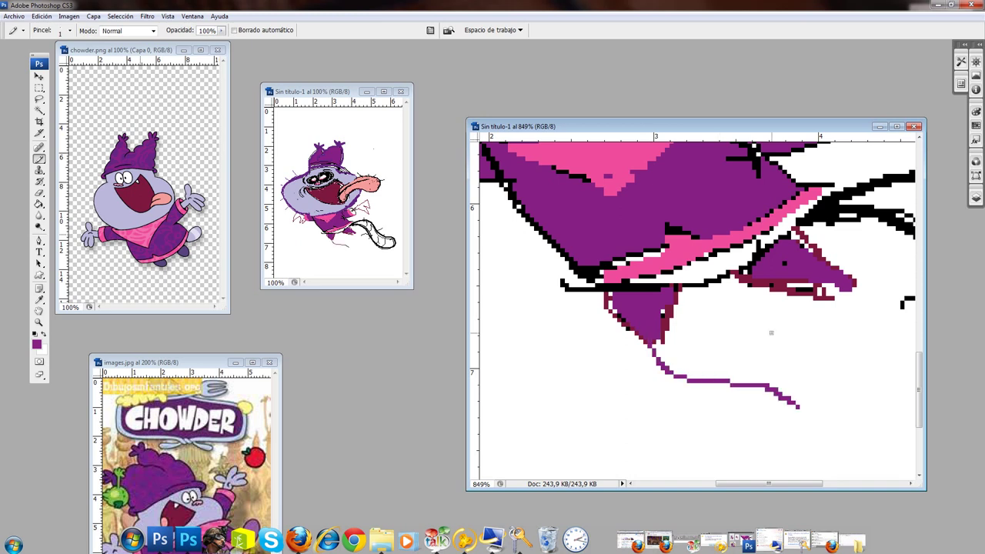
key(ctrl+alt+z)
key(ctrl+alt+z)
mouse_move(663, 338)
mouse_down()
mouse_move(674, 355)
mouse_move(734, 381)
mouse_move(870, 418)
mouse_move(686, 333)
mouse_move(789, 381)
mouse_up()
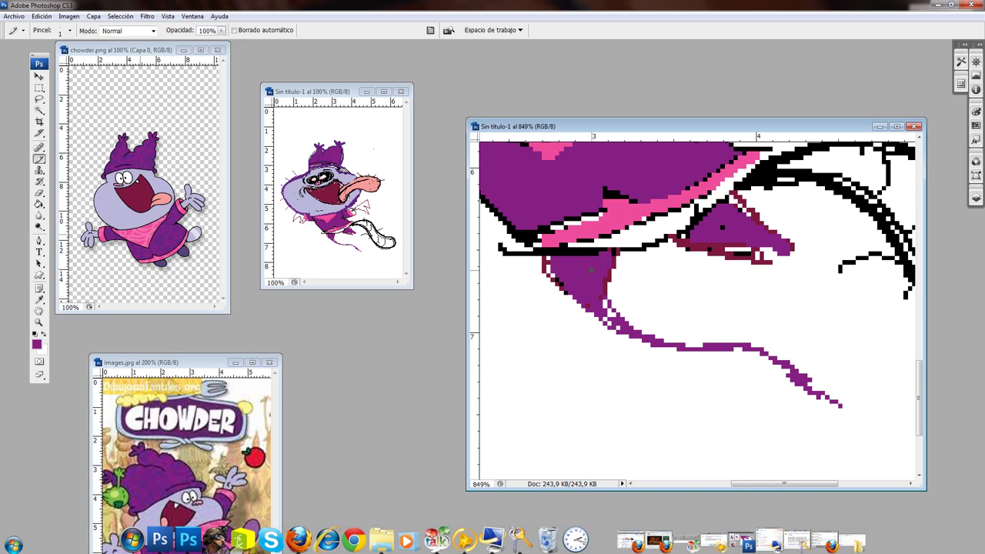
drag(591, 270, 588, 286)
mouse_move(765, 348)
mouse_down()
mouse_move(785, 359)
mouse_move(649, 303)
mouse_move(800, 431)
mouse_up()
drag(696, 361, 844, 448)
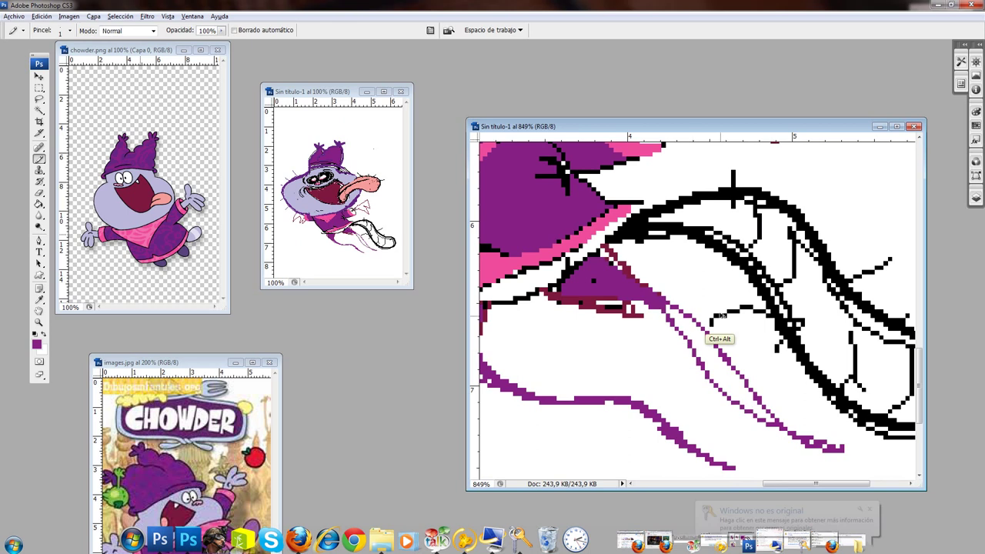
key(ctrl+alt+z)
key(ctrl+alt+z)
key(ctrl+alt+z)
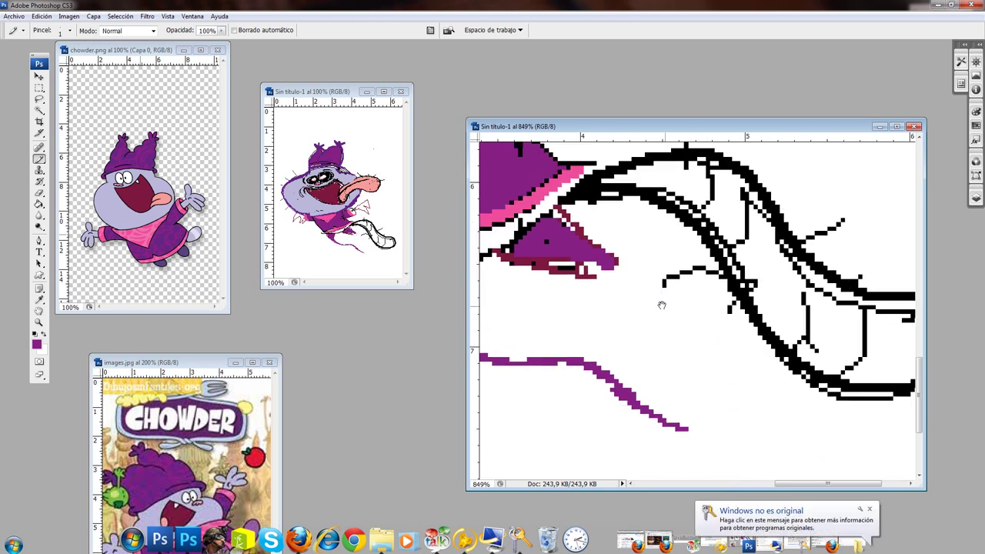
Add several parallel purple trailing lines running down-right from the robe's right tip.
drag(586, 271, 676, 351)
mouse_move(646, 298)
mouse_down()
mouse_move(639, 292)
mouse_move(814, 448)
mouse_up()
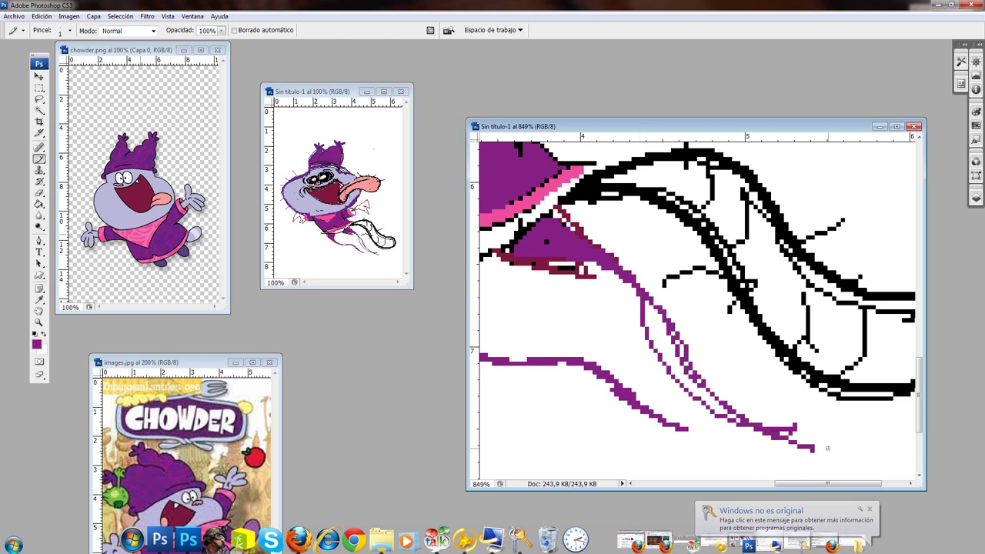
drag(643, 304, 826, 445)
drag(688, 348, 840, 460)
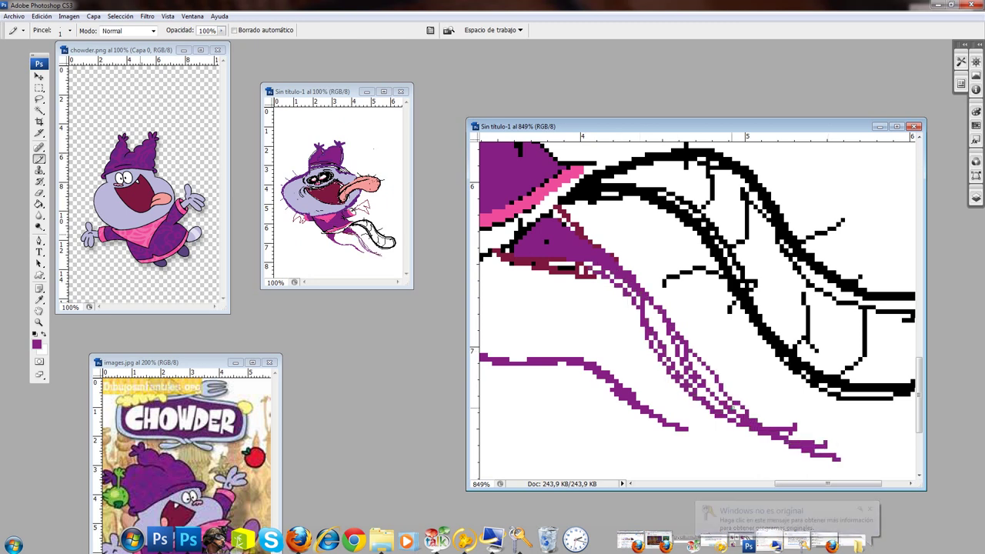
drag(639, 339, 649, 316)
Erase stray purple pixels with a smaller Eraser and patch gaps in the diagonal line.
key(e)
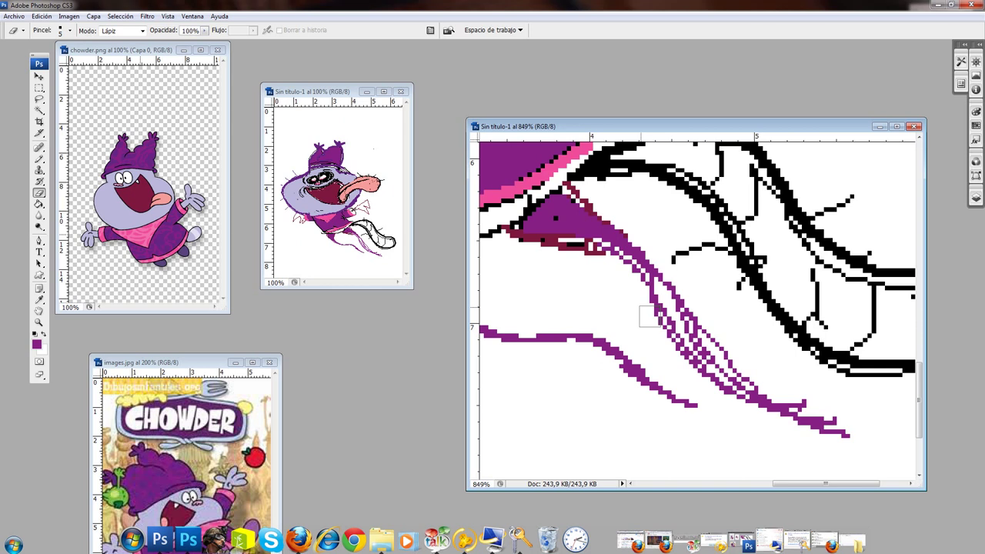
key(bracketleft)
key(bracketleft)
mouse_move(653, 294)
mouse_down()
mouse_move(709, 368)
mouse_move(656, 320)
mouse_move(653, 299)
mouse_move(733, 399)
mouse_up()
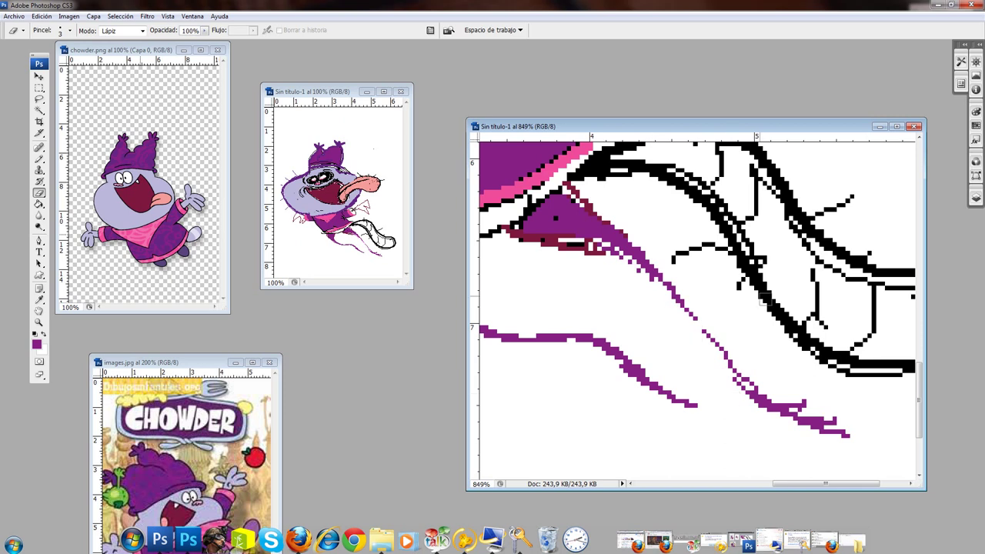
mouse_move(747, 404)
mouse_down()
mouse_move(858, 431)
mouse_move(789, 412)
mouse_up()
key(b)
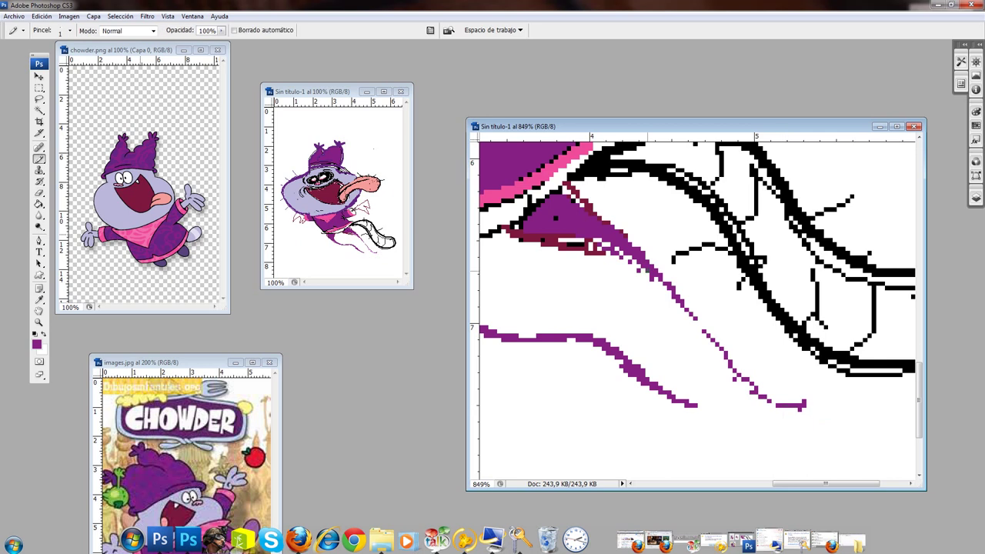
drag(683, 309, 722, 351)
drag(694, 253, 767, 348)
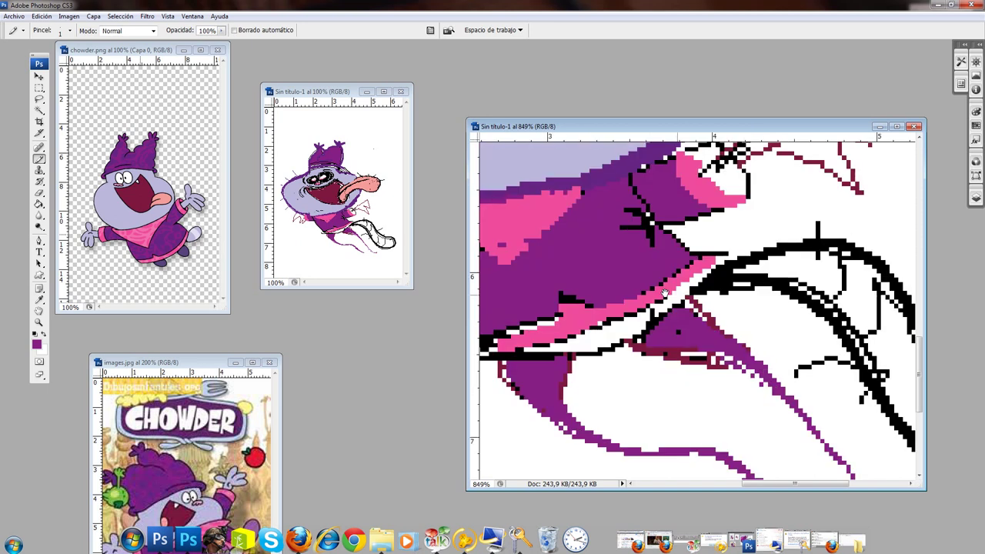
mouse_move(676, 235)
mouse_down()
mouse_move(749, 331)
mouse_move(706, 342)
mouse_move(541, 262)
mouse_up()
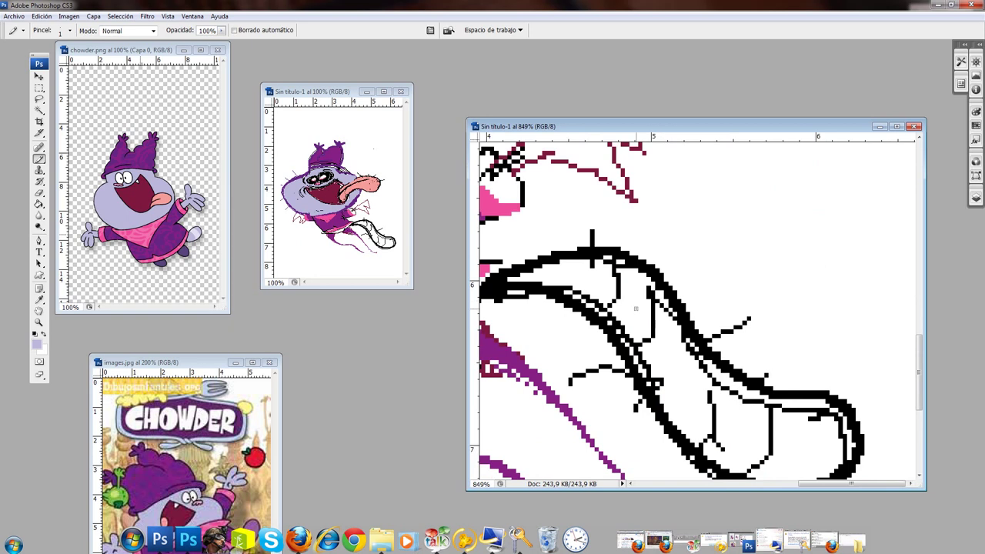
Fill the curled tail's body and tip with lavender, then re-zoom on the sketch under the tongue.
key(g)
click(616, 298)
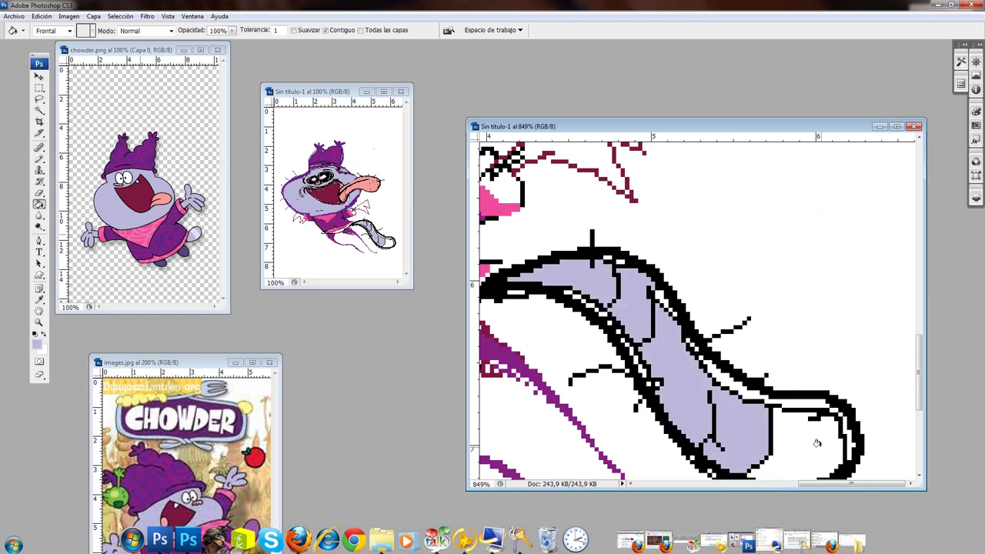
click(817, 444)
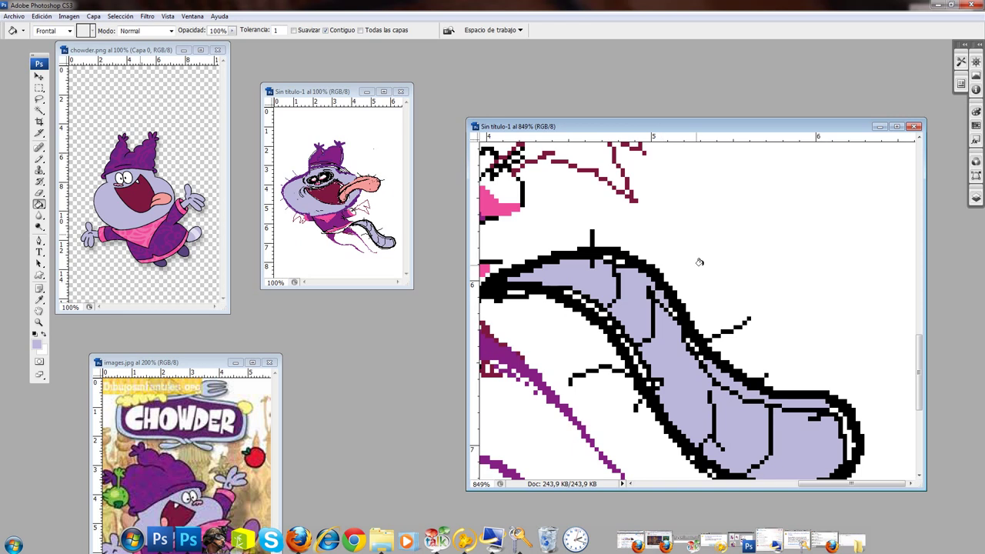
key(z)
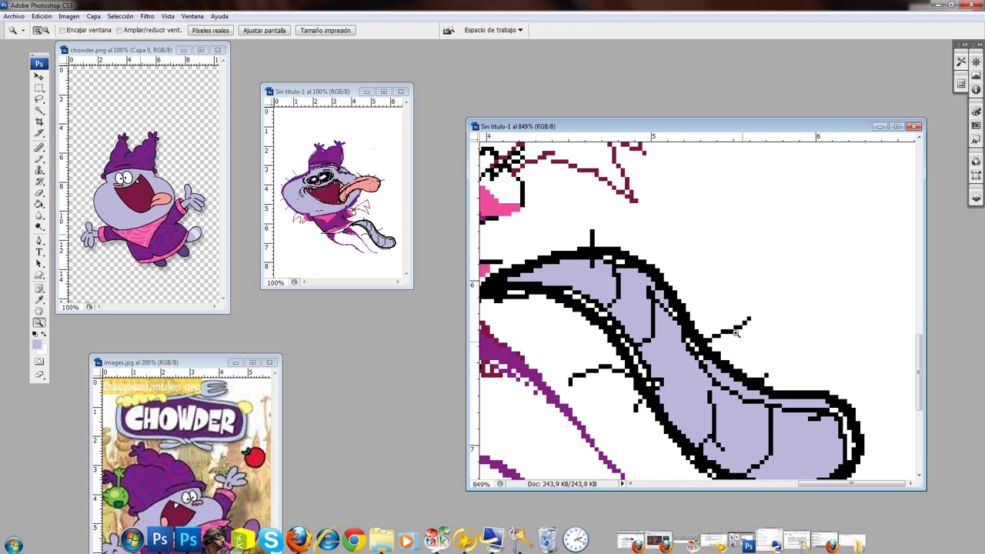
alt+click(736, 333)
alt+click(703, 252)
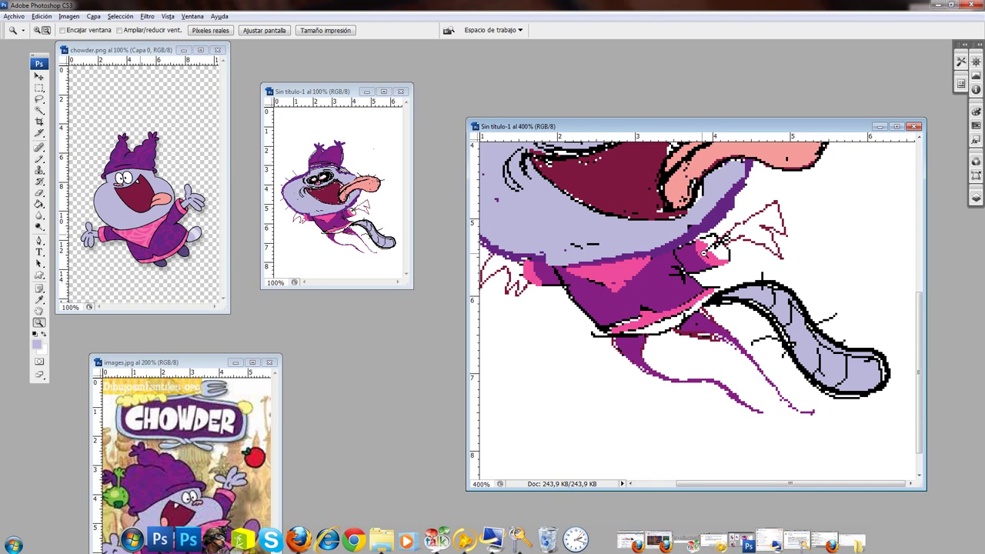
alt+click(704, 251)
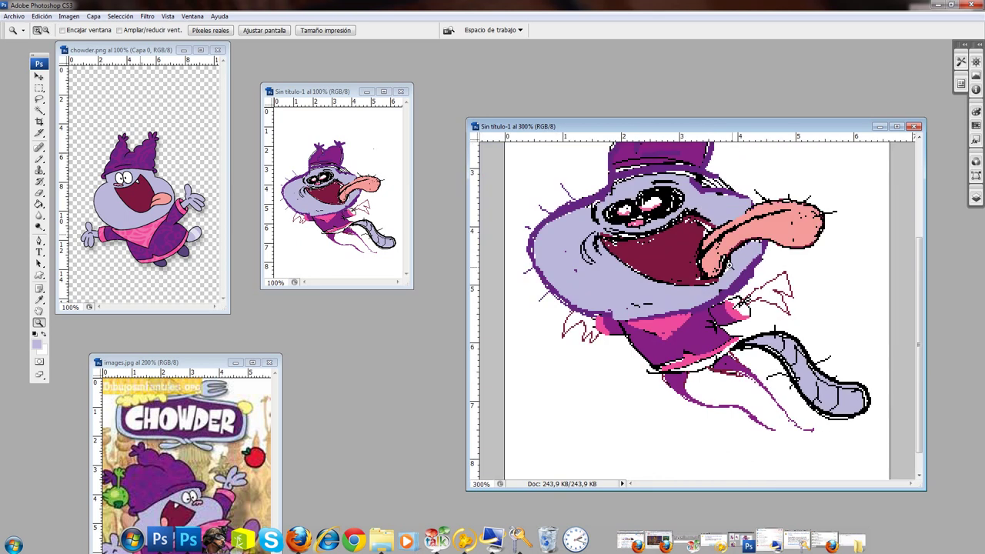
drag(727, 267, 878, 379)
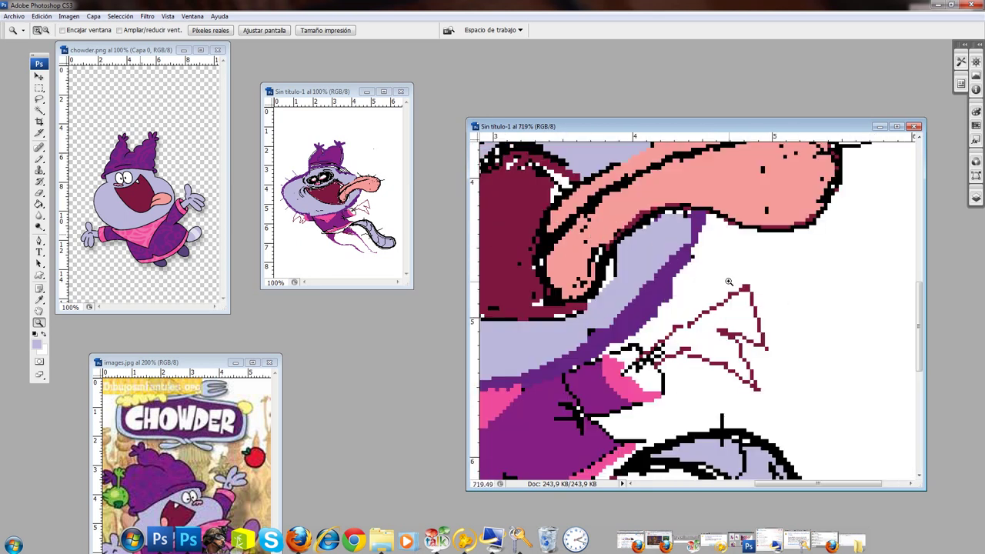
Pick dark purple and outline the hand over the maroon sketch.
key(b)
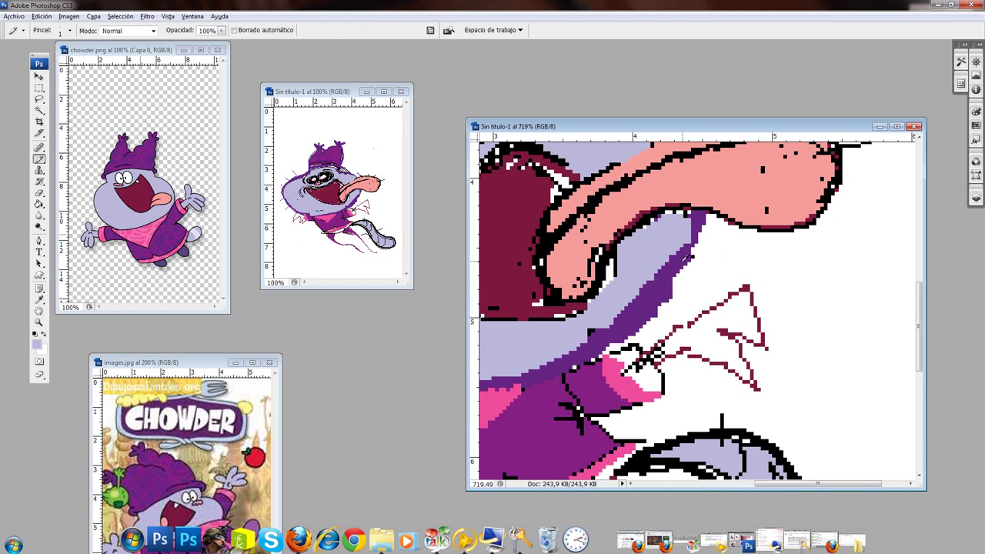
alt+click(687, 256)
drag(652, 353, 802, 350)
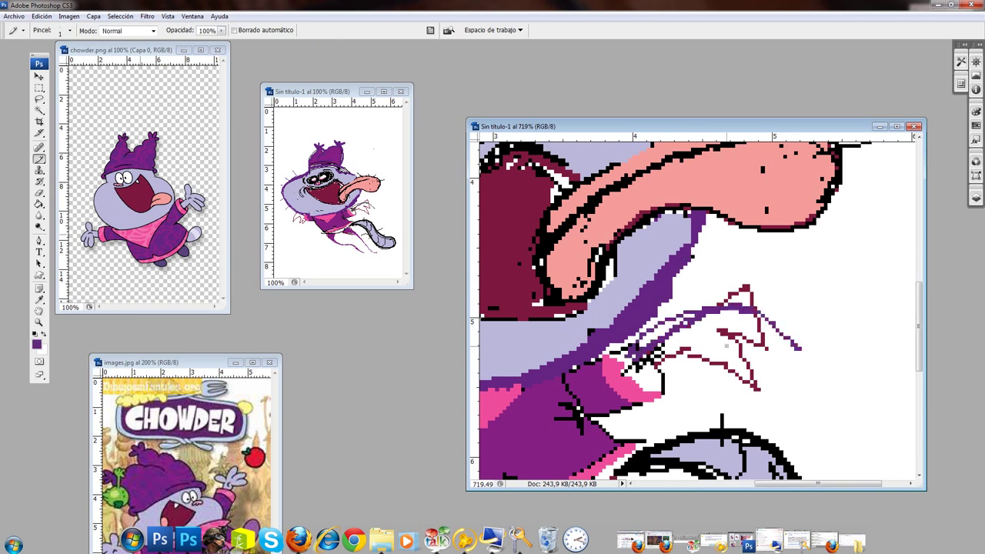
mouse_move(667, 355)
mouse_down()
mouse_move(796, 367)
mouse_move(698, 304)
mouse_up()
mouse_move(768, 310)
mouse_down()
mouse_move(774, 377)
mouse_move(670, 363)
mouse_up()
drag(697, 303, 643, 345)
Draw a purple loop outline around the maroon scribble beside the robe.
drag(585, 323, 931, 246)
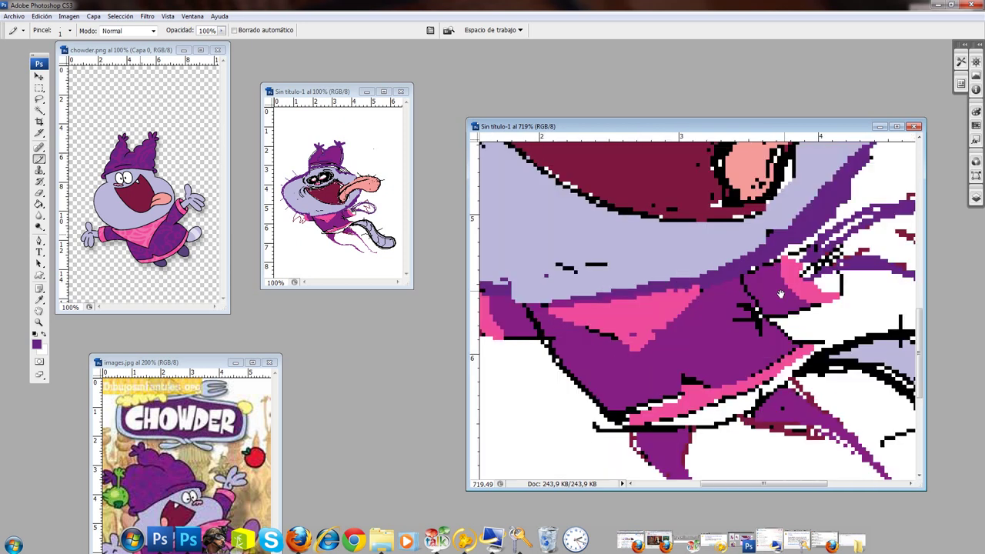
drag(693, 308, 751, 290)
drag(682, 304, 664, 363)
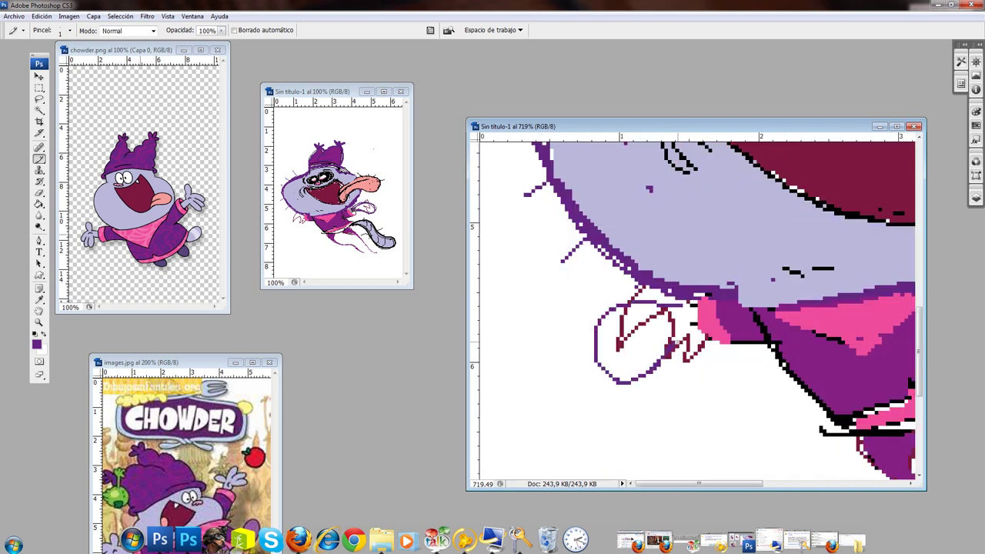
drag(639, 304, 604, 377)
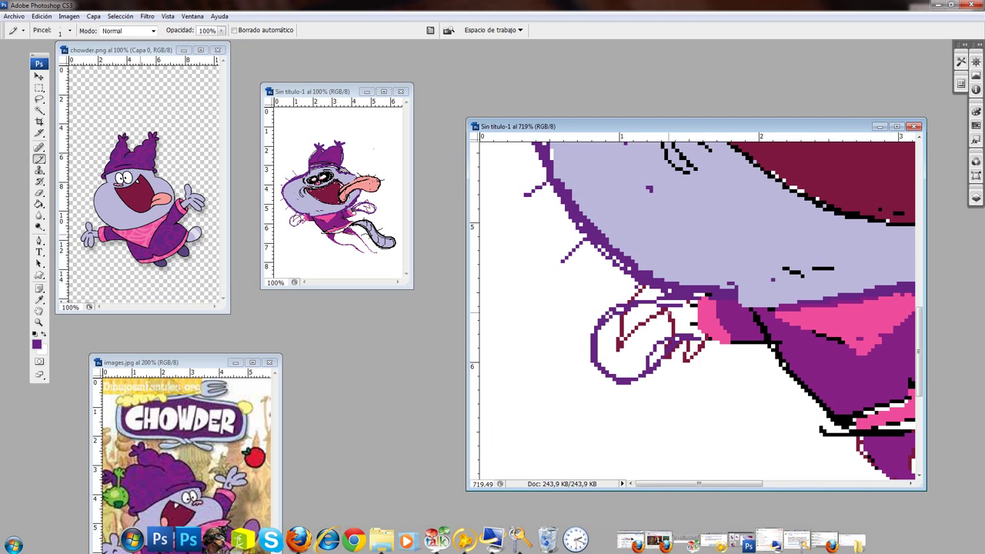
mouse_move(620, 314)
mouse_down()
mouse_move(615, 389)
mouse_move(651, 416)
mouse_up()
drag(693, 346, 676, 284)
Draw and thicken purple curves along the arm's outer lower edge.
drag(593, 331, 723, 405)
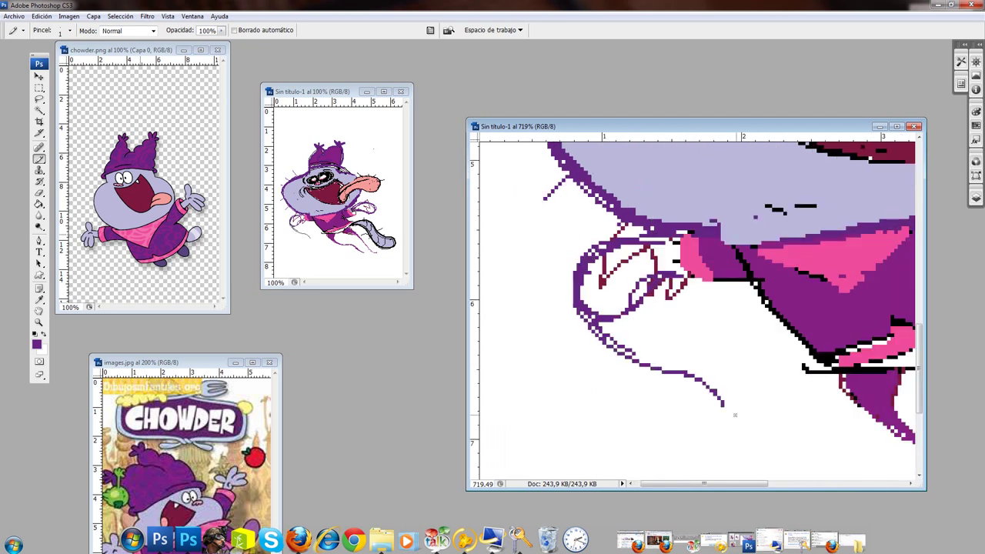
drag(573, 280, 716, 397)
drag(600, 331, 745, 421)
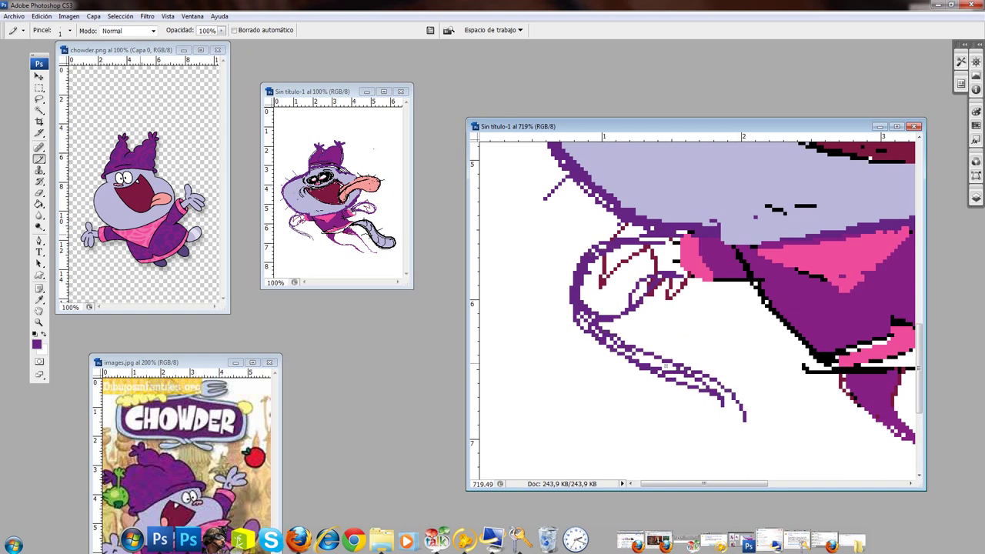
drag(565, 300, 770, 431)
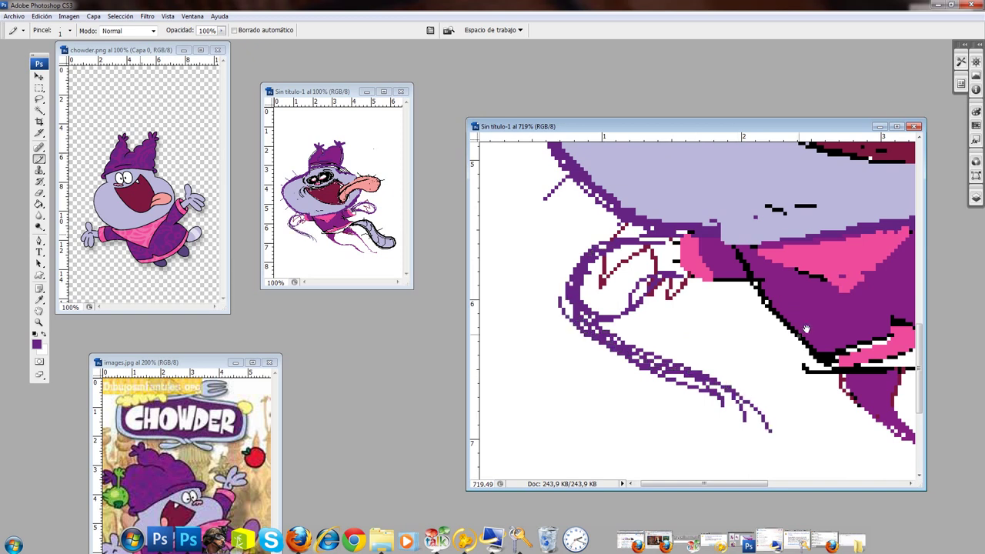
drag(806, 330, 334, 456)
drag(696, 277, 874, 401)
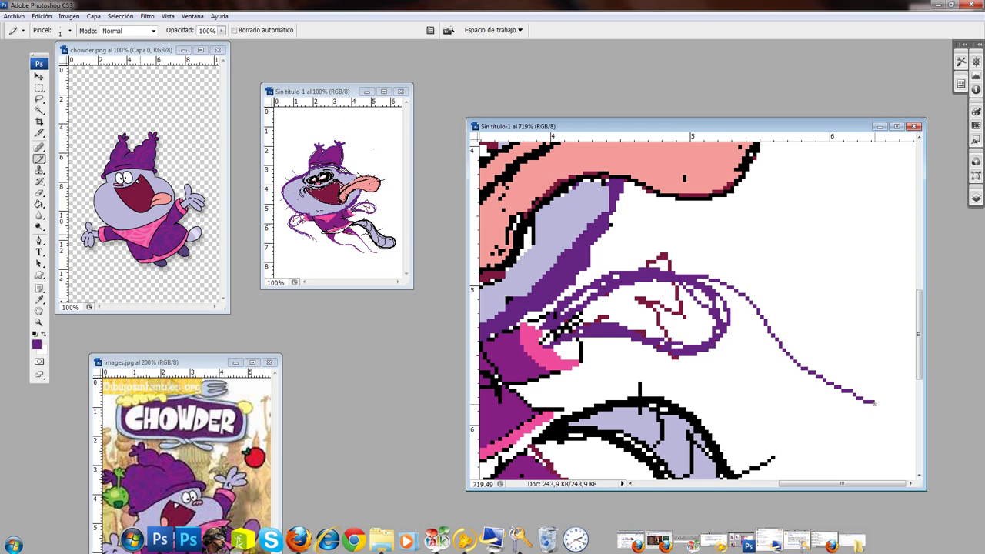
scroll(616, 221, down, 3)
drag(711, 204, 914, 344)
drag(769, 241, 844, 317)
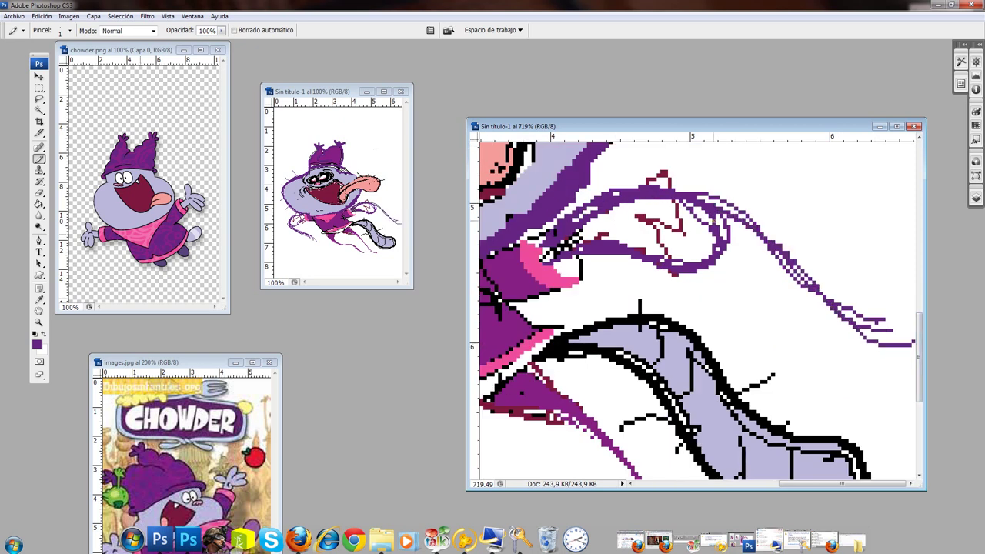
drag(601, 222, 674, 269)
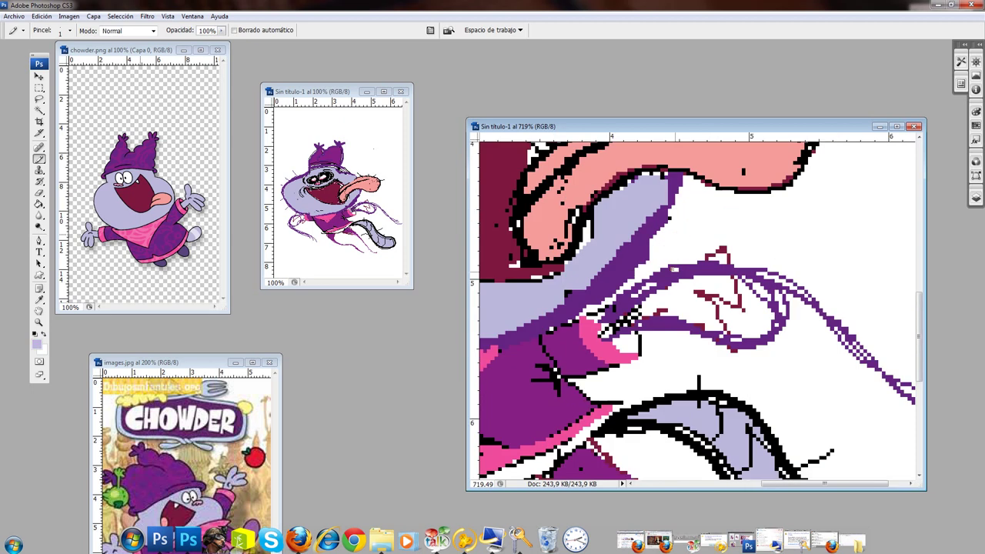
Using a 5-pixel Pencil, paint the looped arm lavender, covering the red sketch marks.
key(bracketright)
key(bracketright)
key(bracketright)
drag(647, 306, 739, 311)
scroll(739, 311, down, 3)
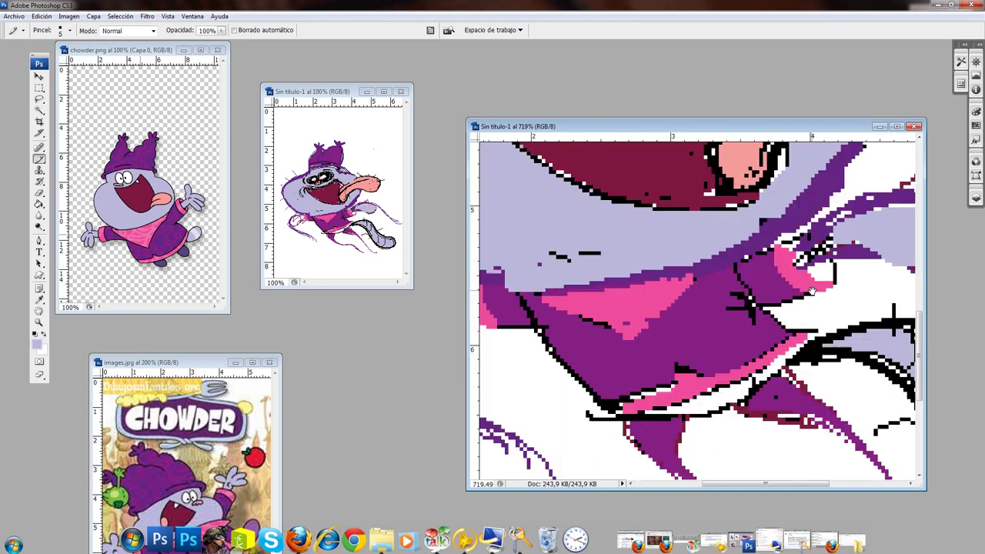
scroll(692, 285, left, 10)
mouse_move(692, 283)
mouse_down()
mouse_move(639, 300)
mouse_move(691, 248)
mouse_move(663, 283)
mouse_move(688, 270)
mouse_up()
key(bracketleft)
Zoom out to see more of the drawing, then zoom back in on Chowder's hand.
key(z)
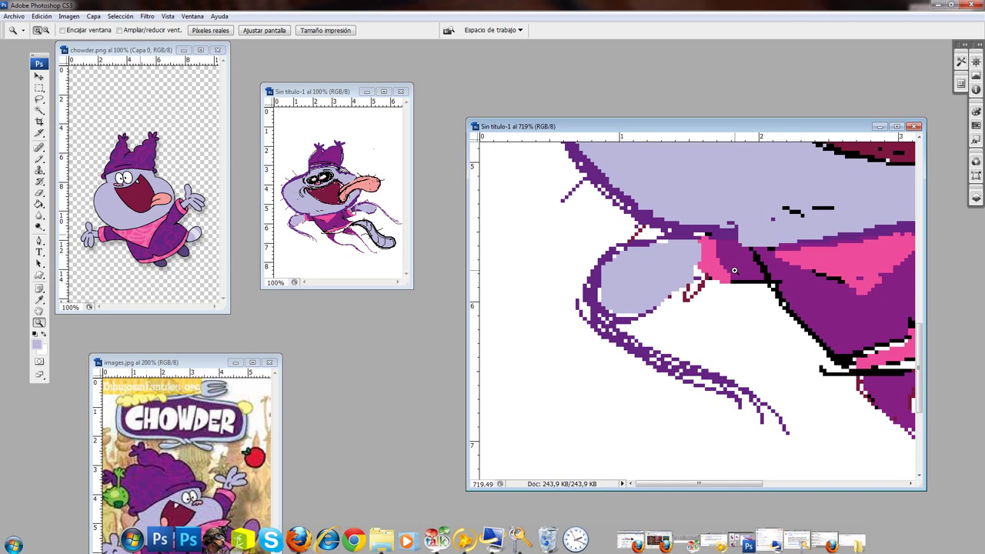
alt+click(734, 270)
alt+click(727, 309)
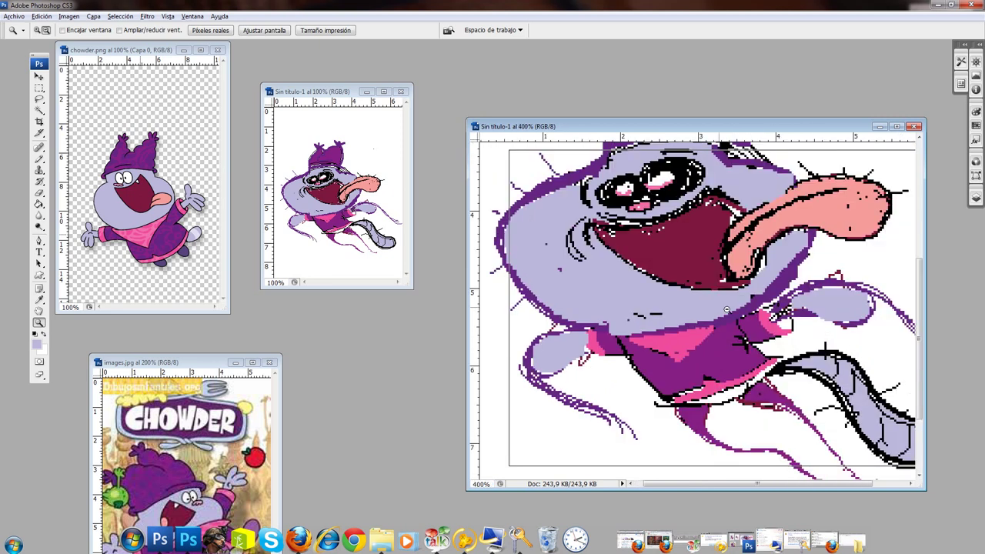
alt+click(726, 309)
drag(677, 323, 844, 416)
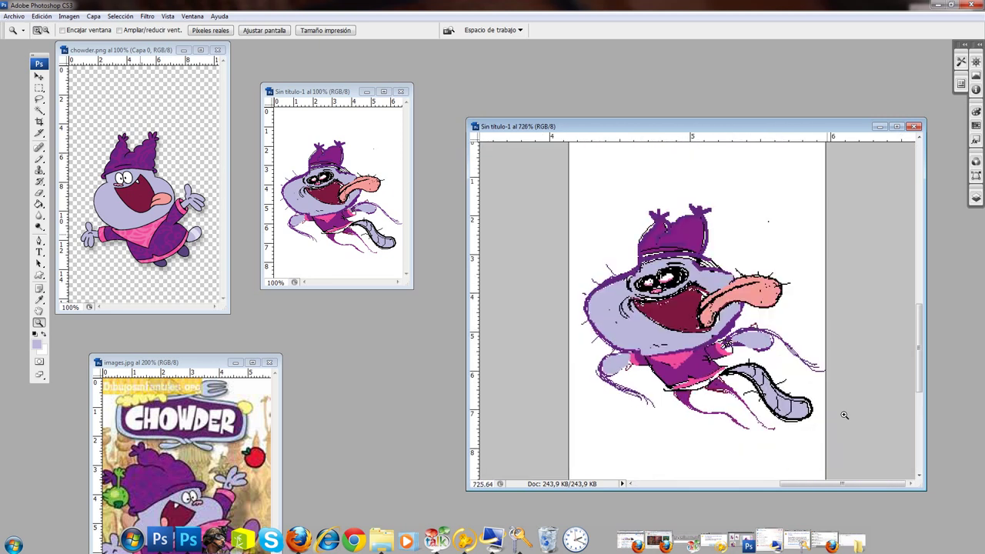
With a 1 px purple Pencil, outline the lavender hand and draw its finger lines.
key(b)
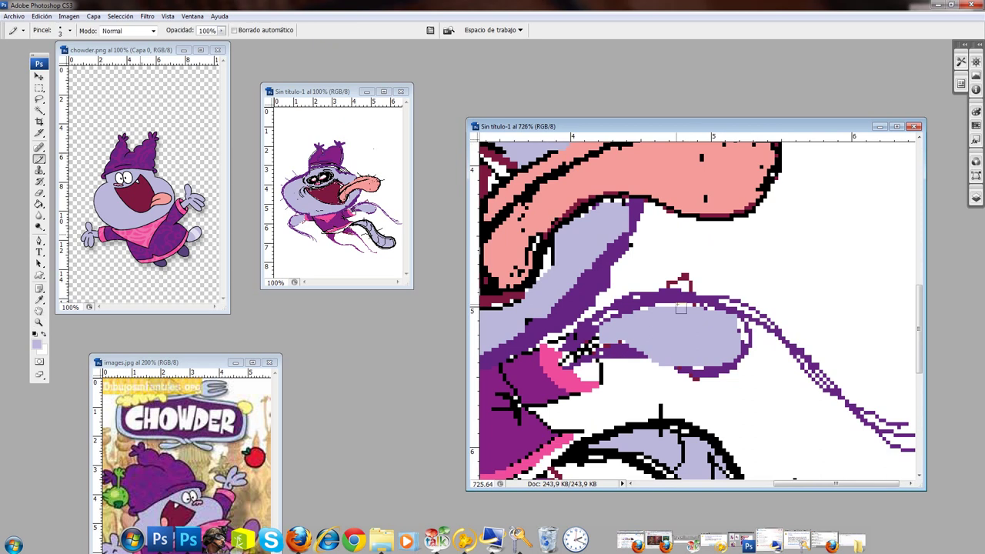
key(bracketleft)
key(bracketleft)
alt+click(675, 292)
drag(665, 304, 673, 369)
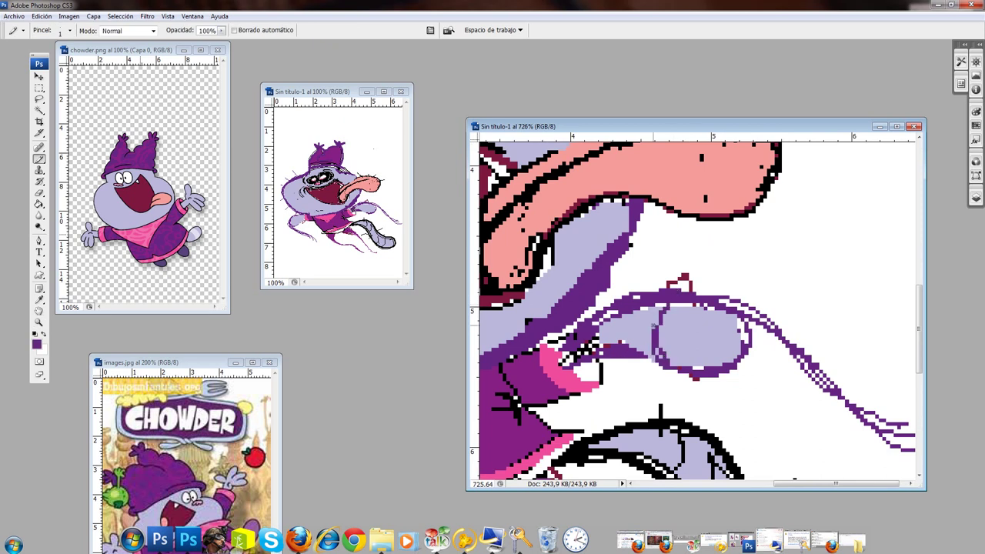
drag(634, 324, 689, 326)
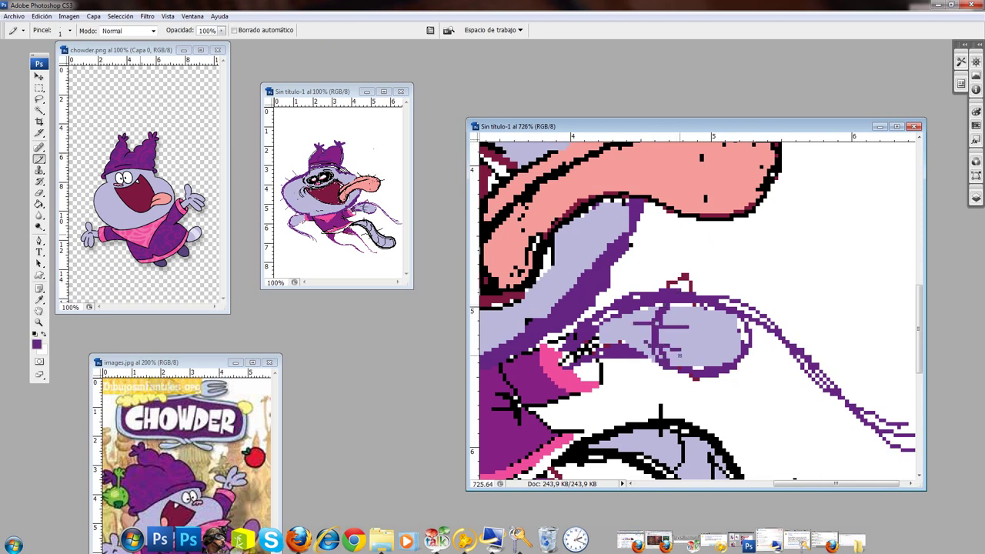
scroll(679, 355, left, 4)
scroll(646, 308, left, 2)
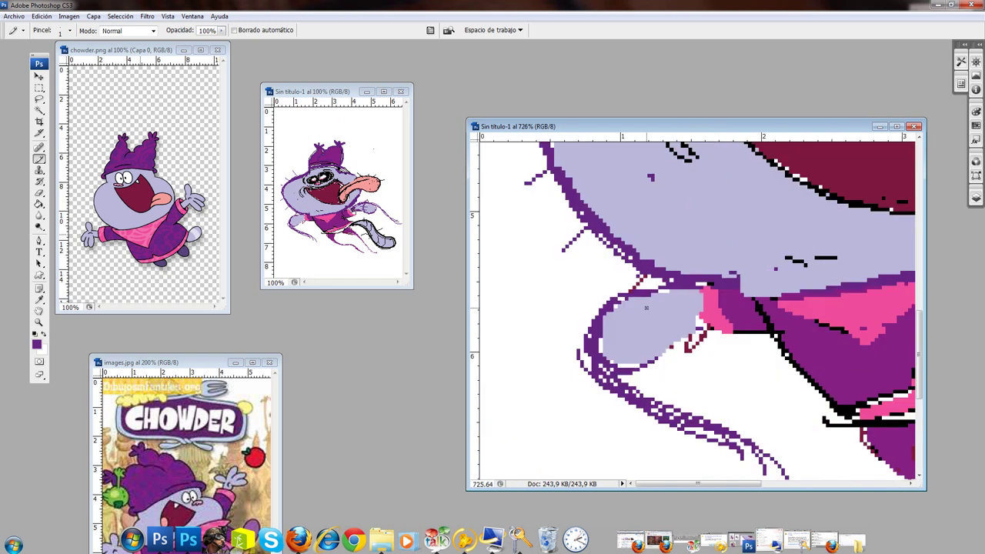
drag(649, 293, 683, 345)
mouse_move(664, 300)
mouse_down()
mouse_move(625, 315)
mouse_move(680, 336)
mouse_move(696, 329)
mouse_up()
scroll(737, 337, right, 5)
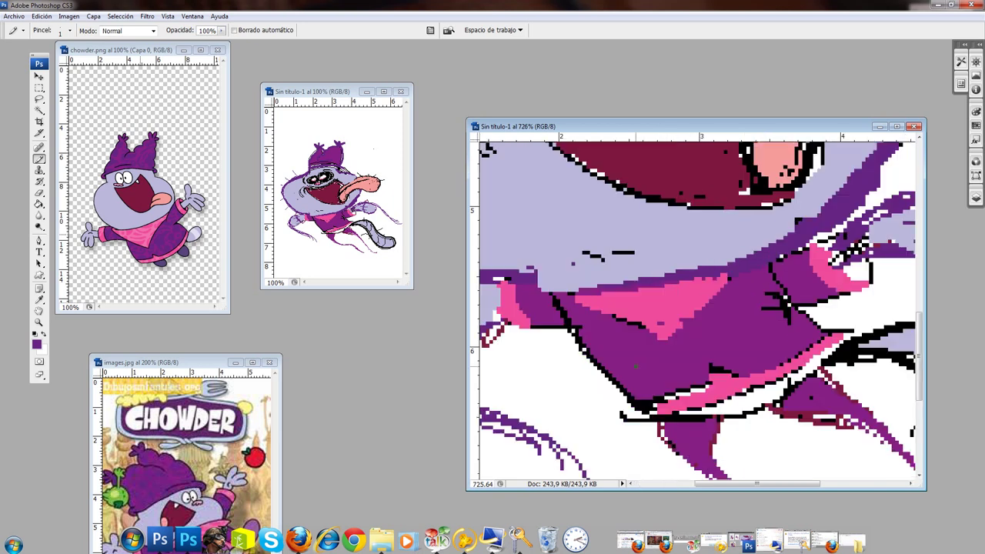
Try purple, lavender and pink marks on the robe, then undo them.
mouse_move(640, 347)
mouse_down()
mouse_move(621, 352)
mouse_move(666, 372)
mouse_move(611, 357)
mouse_move(664, 358)
mouse_up()
alt+click(612, 269)
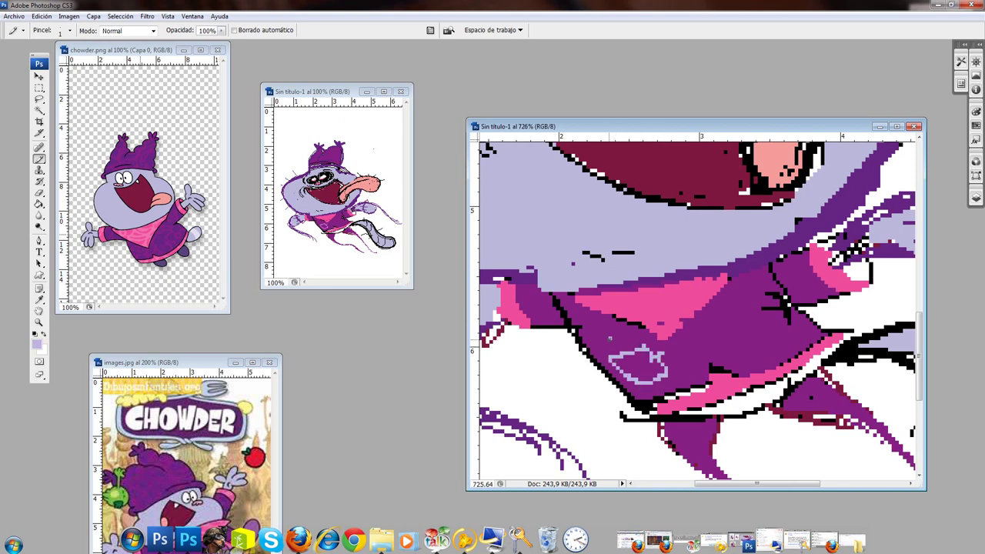
drag(610, 337, 621, 350)
alt+click(714, 306)
mouse_move(727, 319)
mouse_down()
mouse_move(741, 343)
mouse_move(779, 346)
mouse_up()
drag(718, 329, 754, 360)
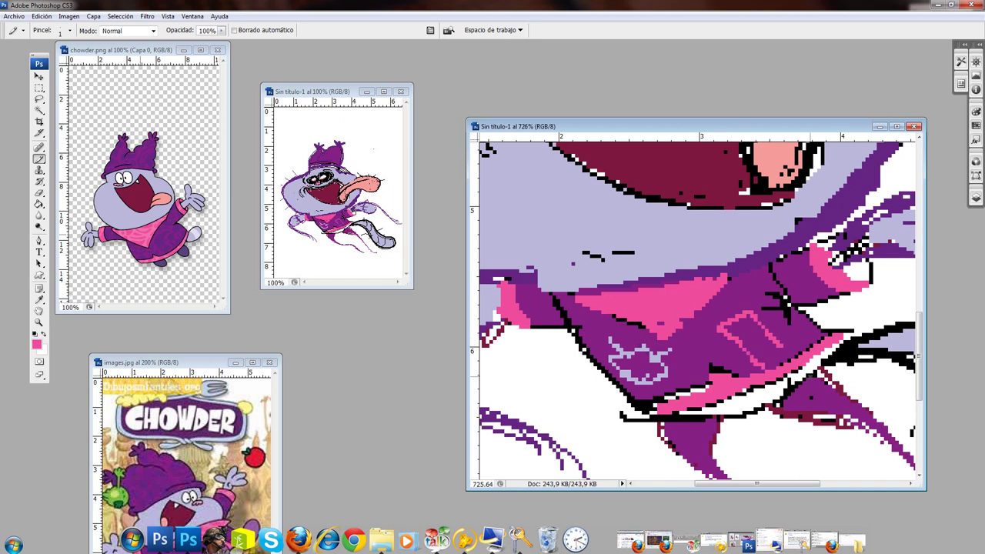
key(ctrl+z)
key(ctrl+alt+z)
key(ctrl+alt+z)
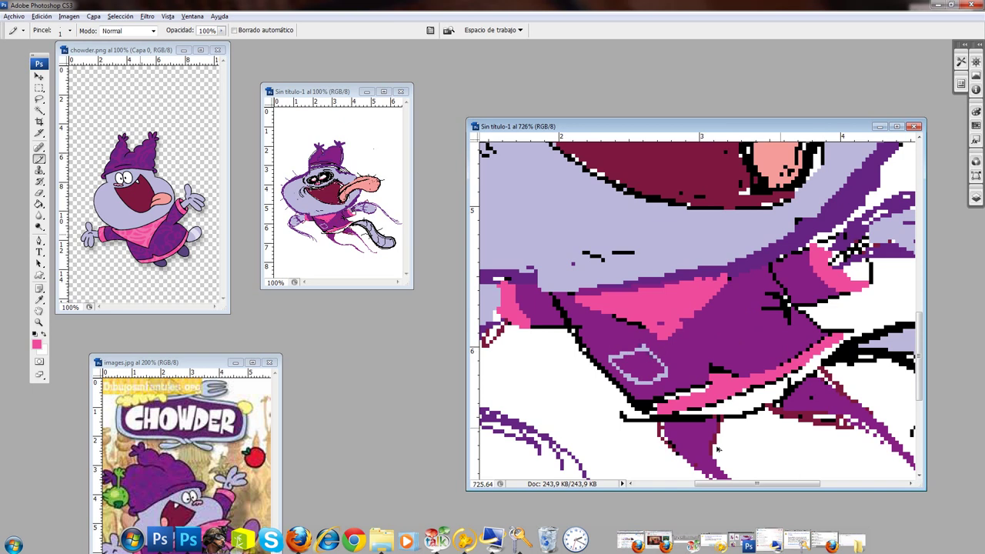
key(ctrl+alt+z)
Zoom in close on Chowder's eyes and mouth.
key(z)
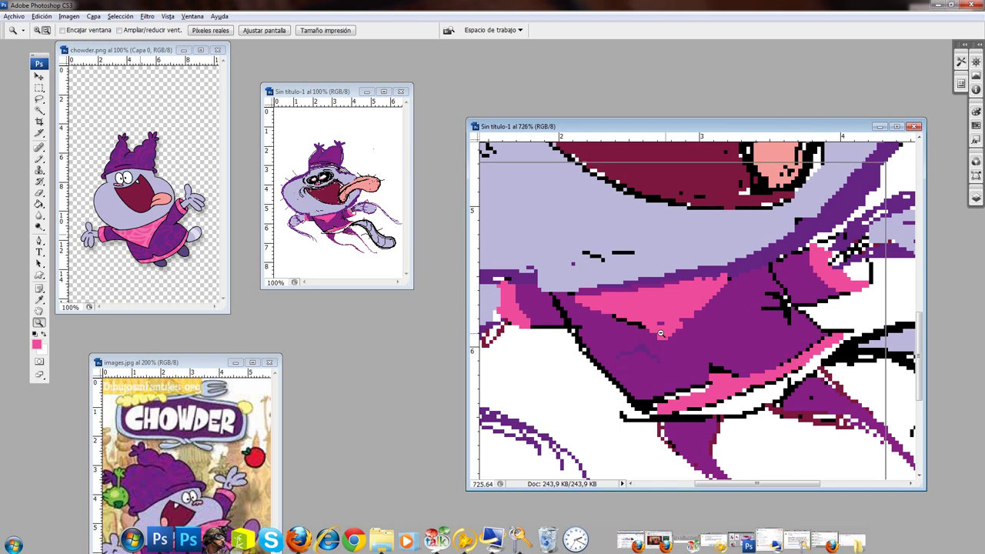
alt+click(660, 333)
alt+click(671, 287)
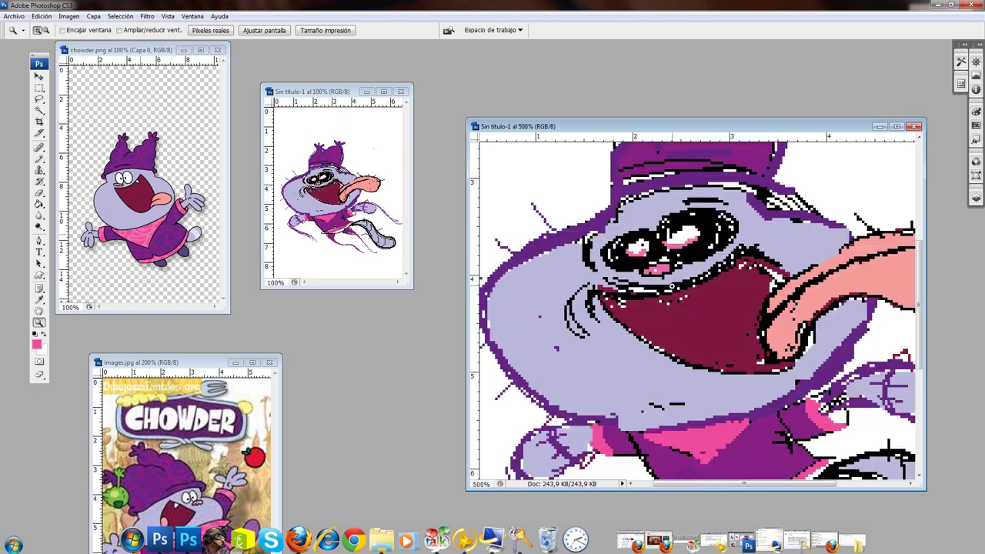
drag(649, 157, 731, 352)
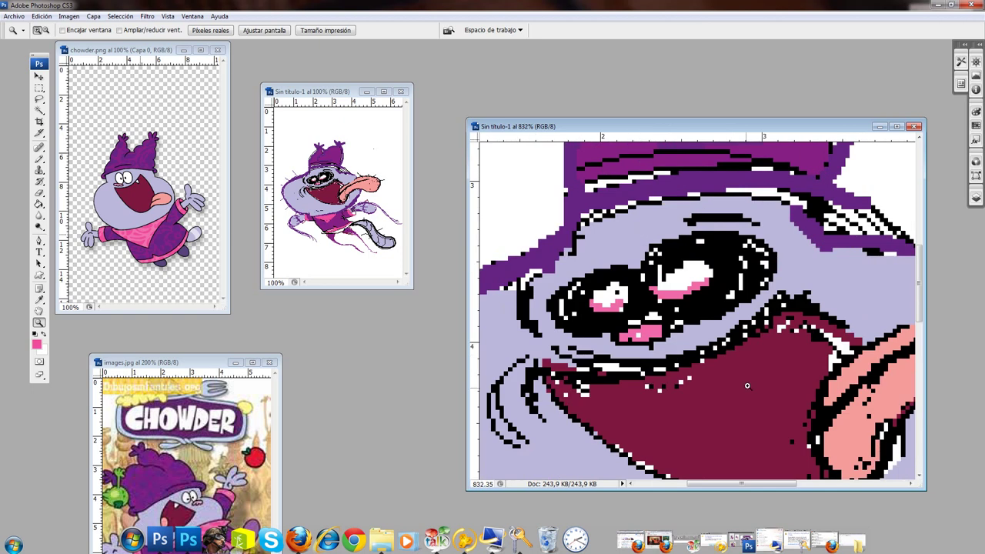
Touch up the eye highlight and mouth edge with white pixels.
key(b)
alt+click(698, 288)
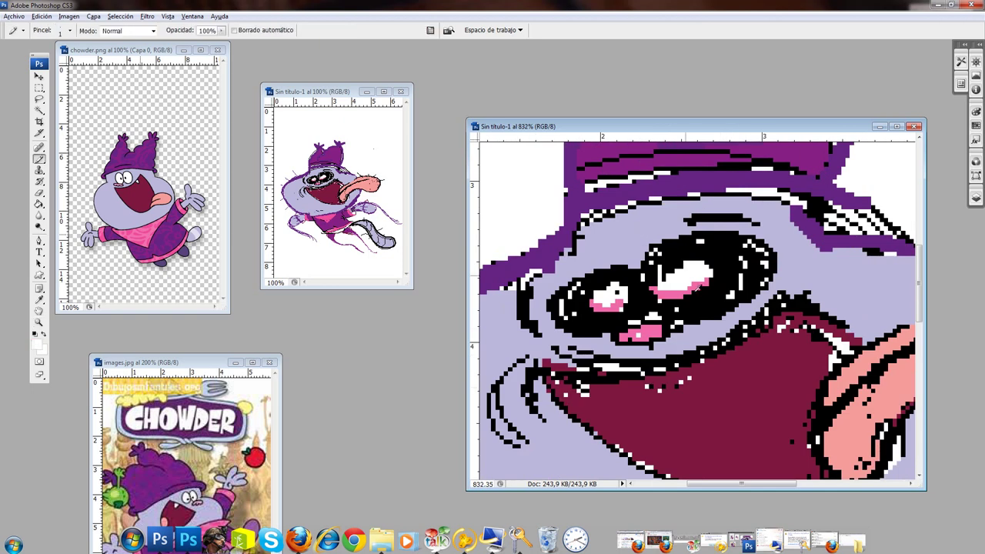
click(698, 288)
click(581, 390)
Paint a 3 px pink band across the inside of the mouth, then reset to black at 2 px.
alt+click(865, 424)
key(bracketright)
key(bracketright)
drag(660, 386, 550, 384)
mouse_move(724, 380)
mouse_down()
mouse_move(762, 334)
mouse_move(705, 358)
mouse_move(647, 363)
mouse_move(727, 423)
mouse_move(709, 382)
mouse_move(727, 425)
mouse_move(693, 382)
mouse_move(724, 388)
mouse_move(719, 404)
mouse_move(739, 397)
mouse_move(745, 350)
mouse_move(760, 361)
mouse_move(807, 343)
mouse_move(803, 353)
mouse_up()
key(d)
key(bracketleft)
Draw white jagged teeth across the maroon mouth.
key(x)
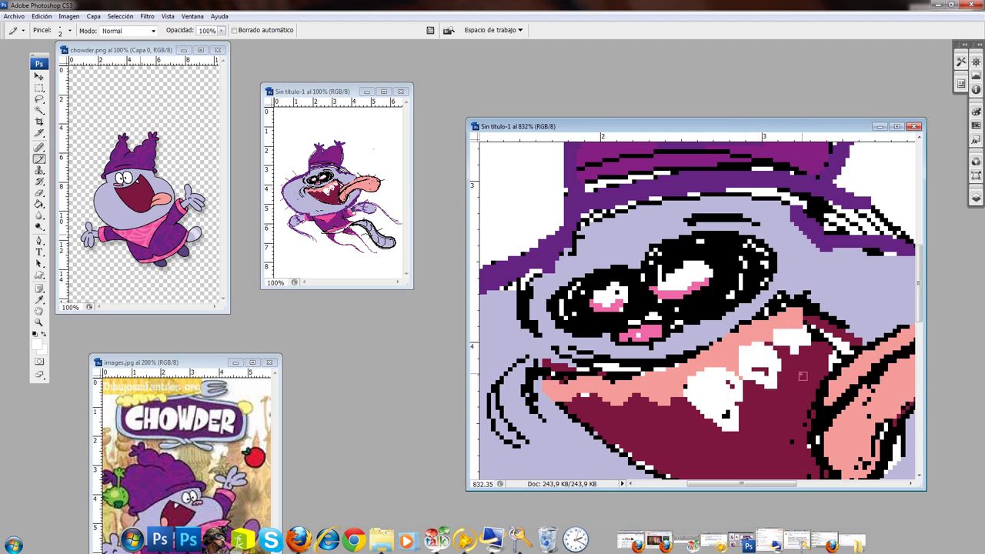
key(ctrl+alt+z)
key(ctrl+alt+z)
key(ctrl+alt+z)
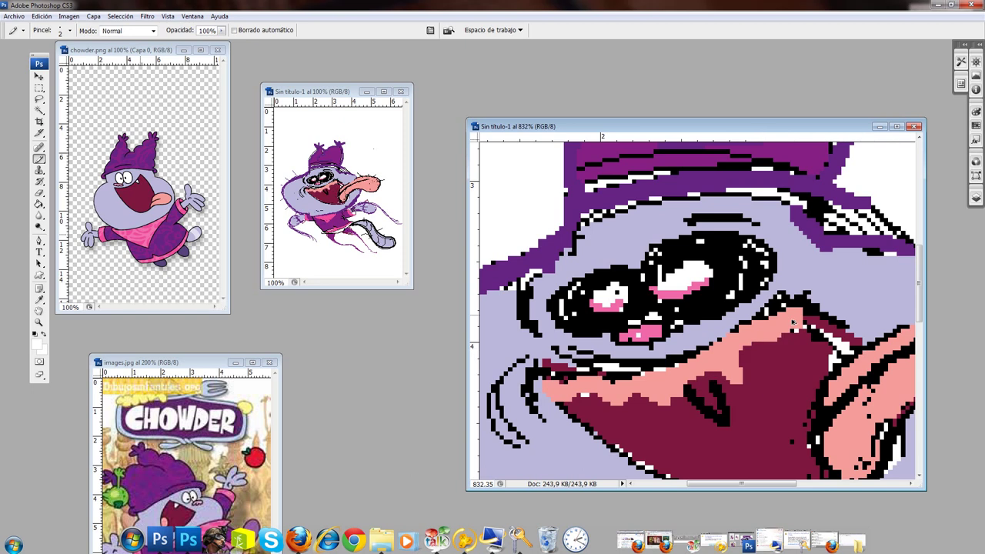
key(ctrl+shift+z)
key(ctrl+shift+z)
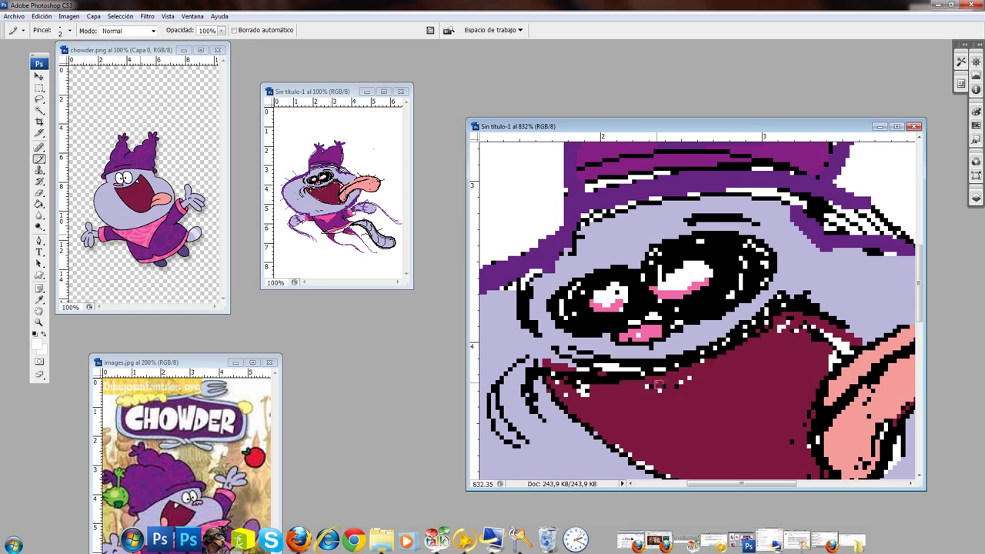
mouse_move(654, 396)
mouse_down()
mouse_move(645, 373)
mouse_move(679, 404)
mouse_move(664, 378)
mouse_move(702, 364)
mouse_move(718, 398)
mouse_move(727, 349)
mouse_move(772, 334)
mouse_move(811, 347)
mouse_move(731, 354)
mouse_up()
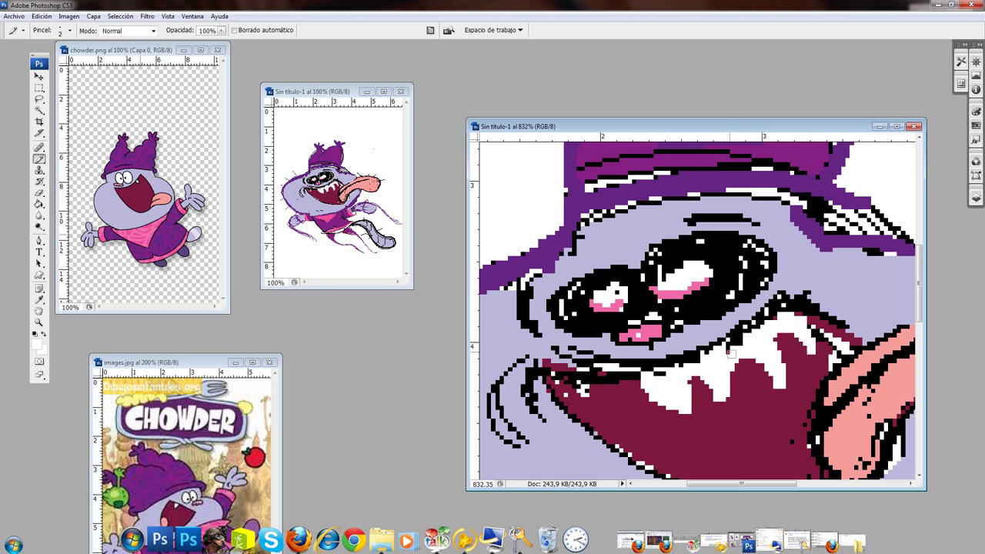
mouse_move(636, 385)
mouse_down()
mouse_move(606, 394)
mouse_move(539, 375)
mouse_up()
Outline the lower mouth edge in black.
scroll(729, 347, down, 1)
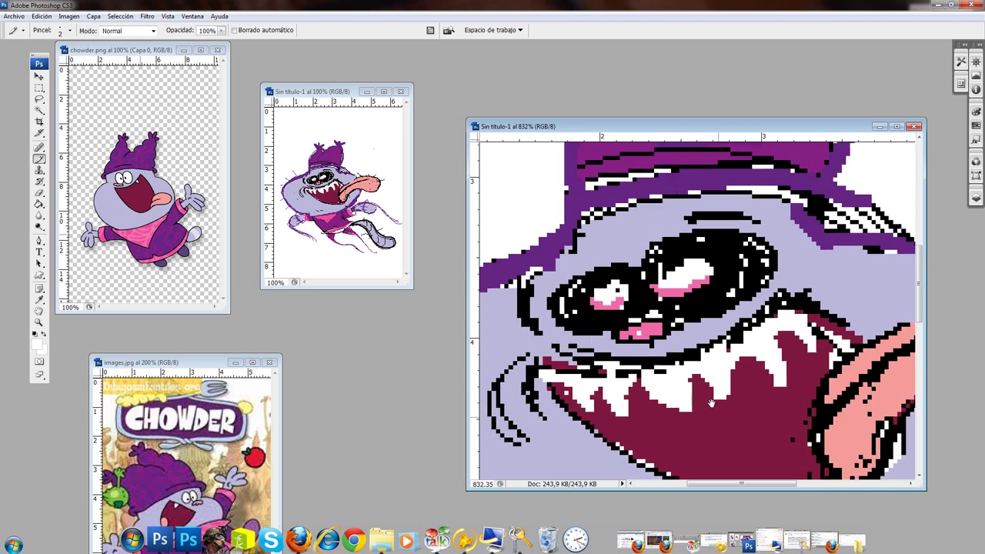
drag(711, 403, 664, 302)
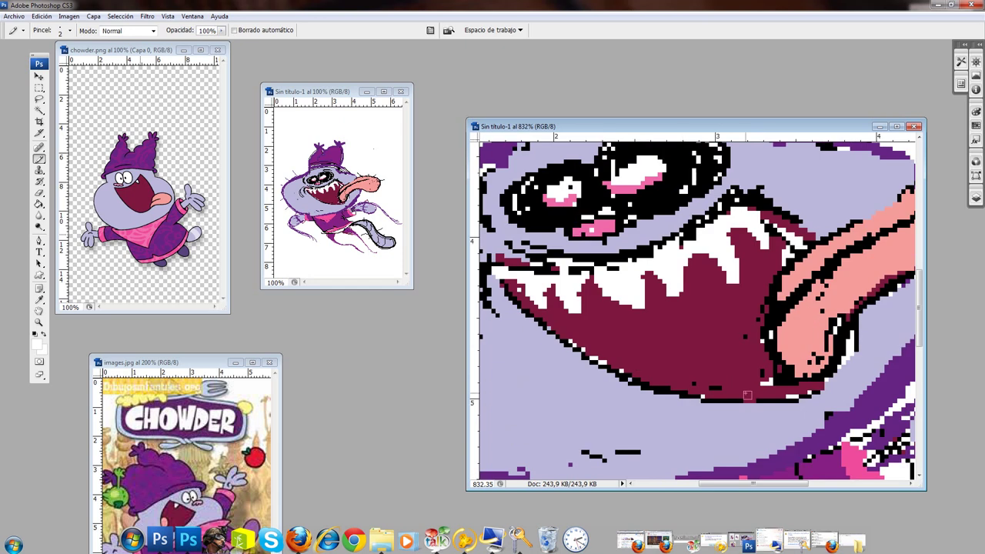
key(d)
mouse_move(697, 387)
mouse_down()
mouse_move(772, 390)
mouse_move(705, 382)
mouse_move(753, 362)
mouse_move(802, 371)
mouse_up()
key(bracketleft)
Add 1 px white teeth along the lower-lip zigzag.
key(x)
mouse_move(745, 354)
mouse_down()
mouse_move(780, 374)
mouse_move(694, 385)
mouse_move(703, 381)
mouse_up()
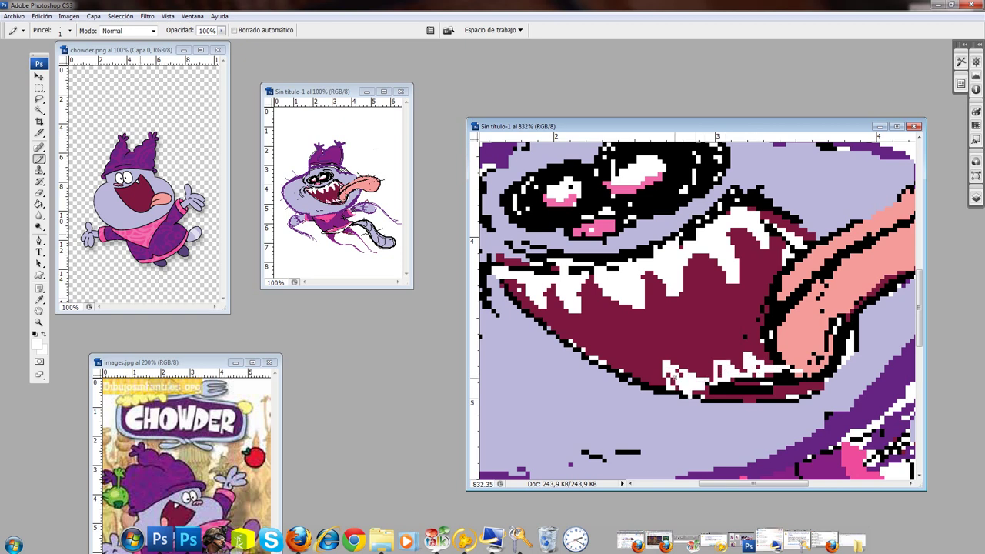
click(677, 370)
mouse_move(693, 389)
mouse_down()
mouse_move(727, 390)
mouse_move(706, 356)
mouse_move(738, 355)
mouse_up()
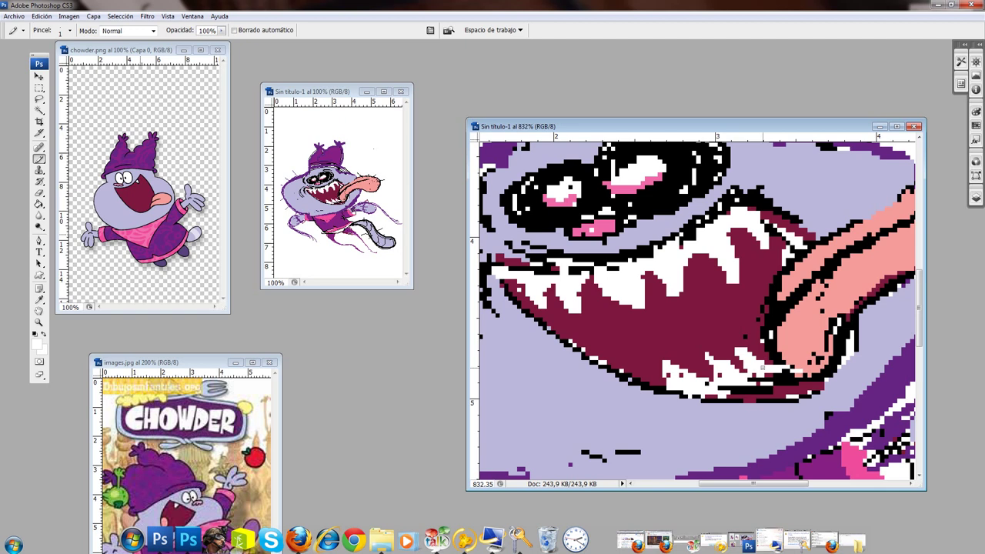
mouse_move(763, 367)
mouse_down()
mouse_move(793, 387)
mouse_move(774, 388)
mouse_move(784, 380)
mouse_up()
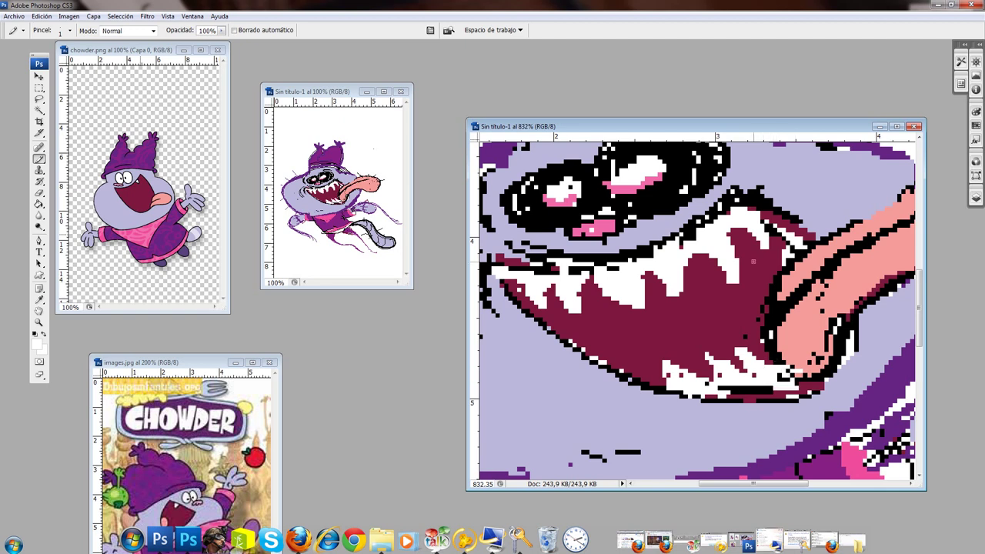
drag(665, 286, 707, 395)
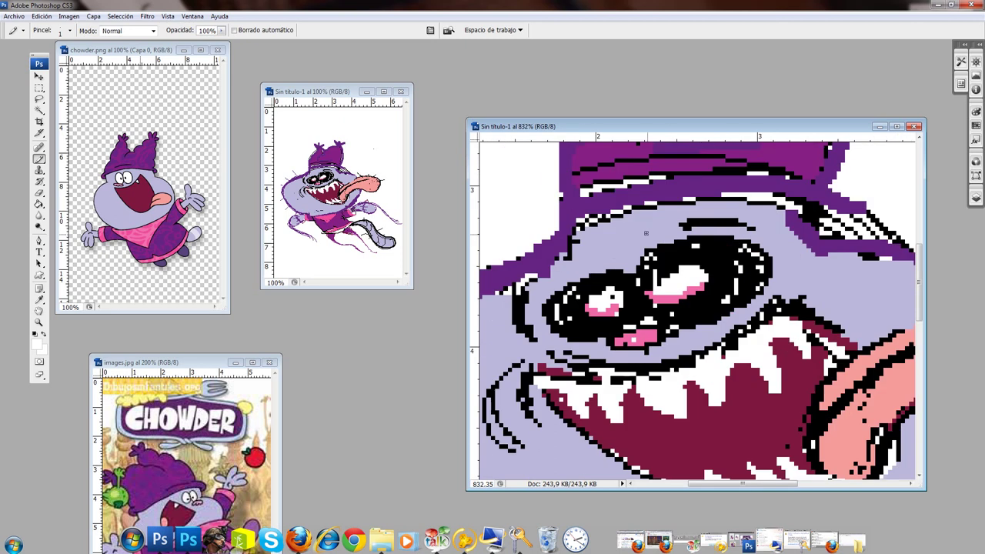
Darken the face curve and cheek whisker strokes in black.
key(d)
mouse_move(660, 228)
mouse_down()
mouse_move(628, 251)
mouse_move(598, 251)
mouse_up()
drag(634, 279, 701, 171)
key(])
key(])
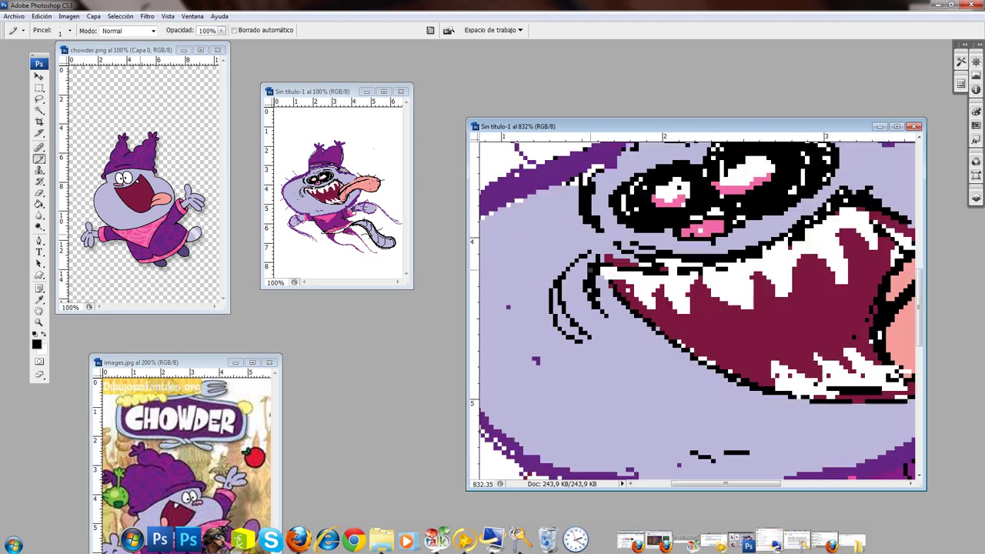
mouse_move(593, 316)
mouse_down()
mouse_move(594, 270)
mouse_move(592, 353)
mouse_up()
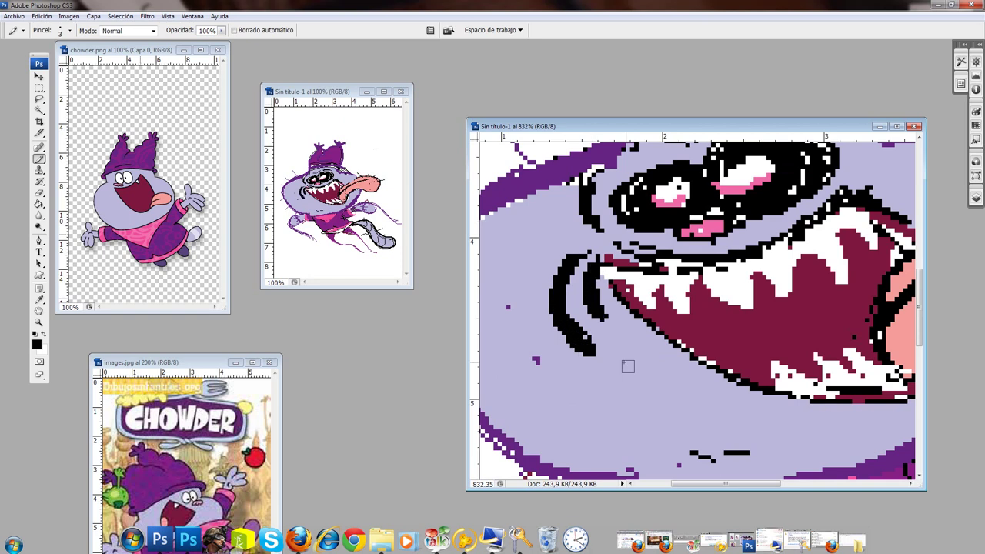
Draw a black stroke below the mouth and a 2 px purple lower mouth line.
drag(661, 389, 639, 298)
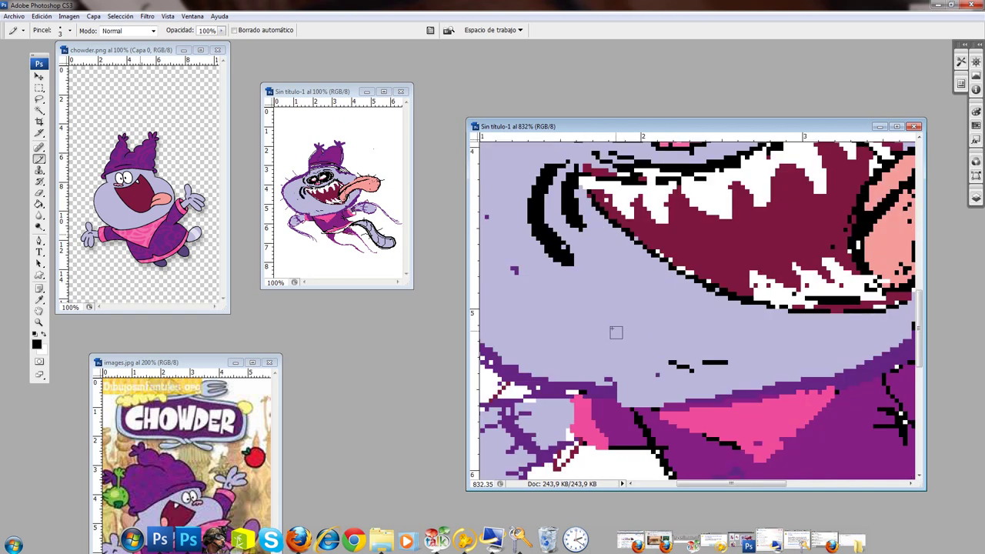
mouse_move(616, 332)
mouse_down()
mouse_move(781, 371)
mouse_move(716, 357)
mouse_move(632, 372)
mouse_up()
alt+click(766, 361)
key(bracketright)
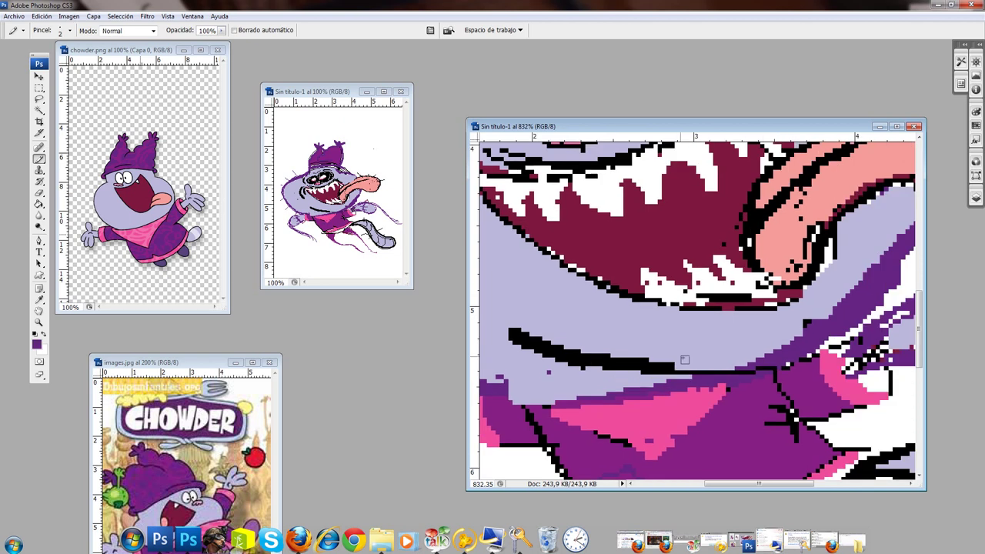
mouse_move(556, 348)
mouse_down()
mouse_move(768, 352)
mouse_move(678, 367)
mouse_move(734, 347)
mouse_move(758, 355)
mouse_move(681, 376)
mouse_up()
Paint over the stray purple stripe pixels with the lavender face colour.
alt+click(624, 353)
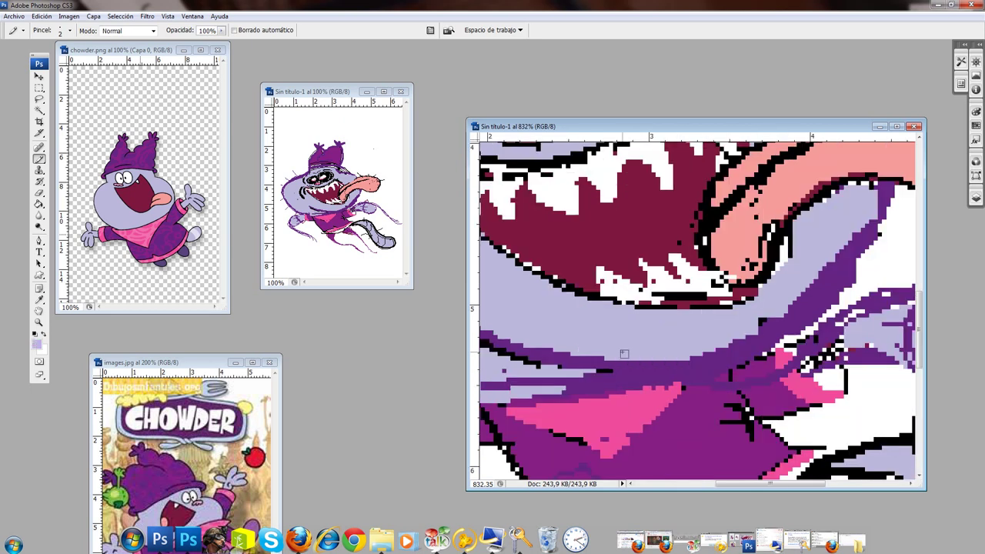
mouse_move(624, 353)
mouse_down()
mouse_move(783, 301)
mouse_move(814, 266)
mouse_move(827, 286)
mouse_up()
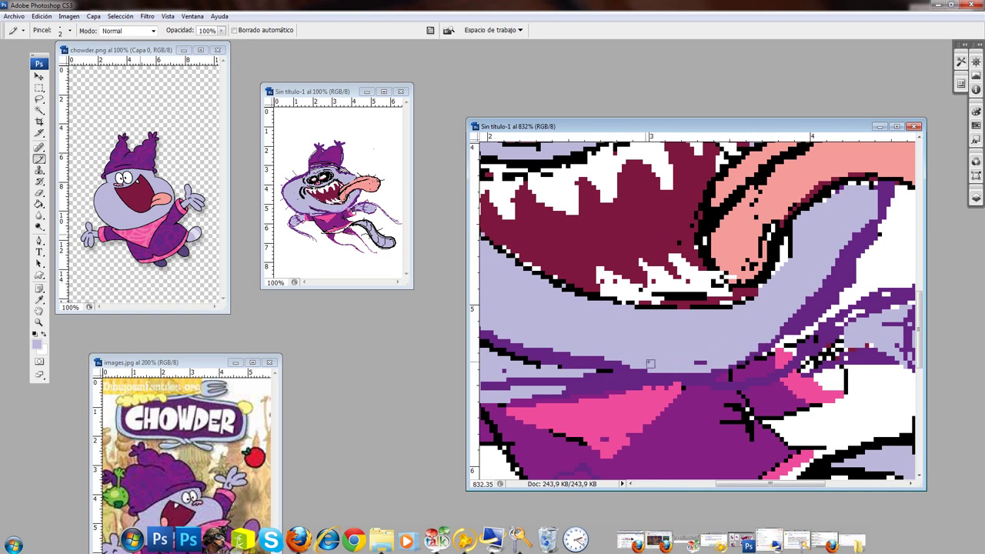
drag(650, 362, 638, 358)
scroll(714, 354, left, 3)
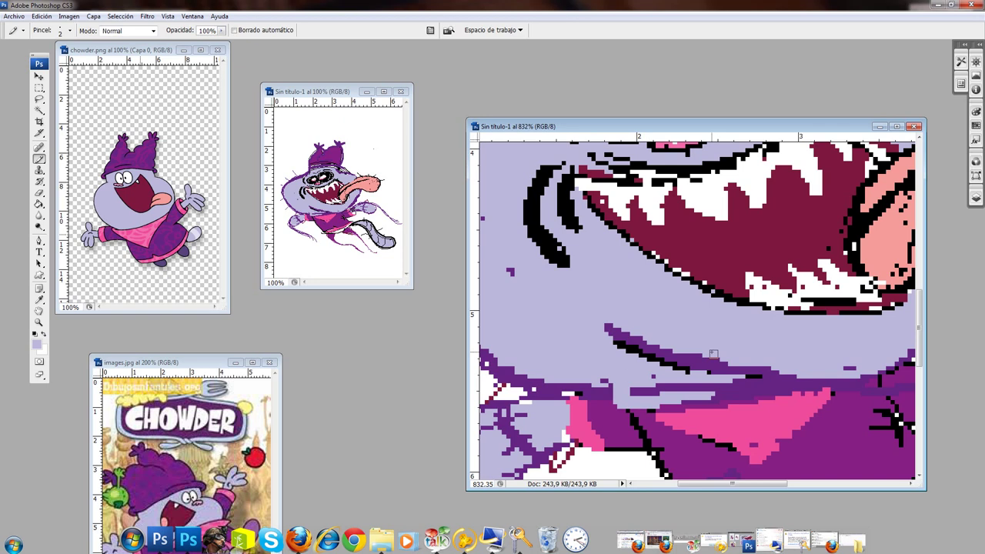
drag(713, 354, 716, 348)
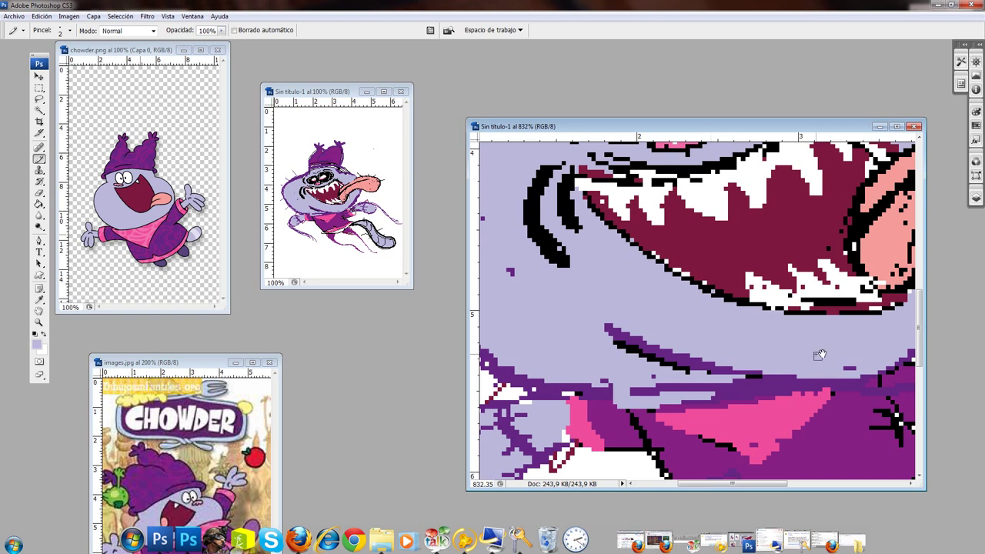
drag(819, 354, 821, 277)
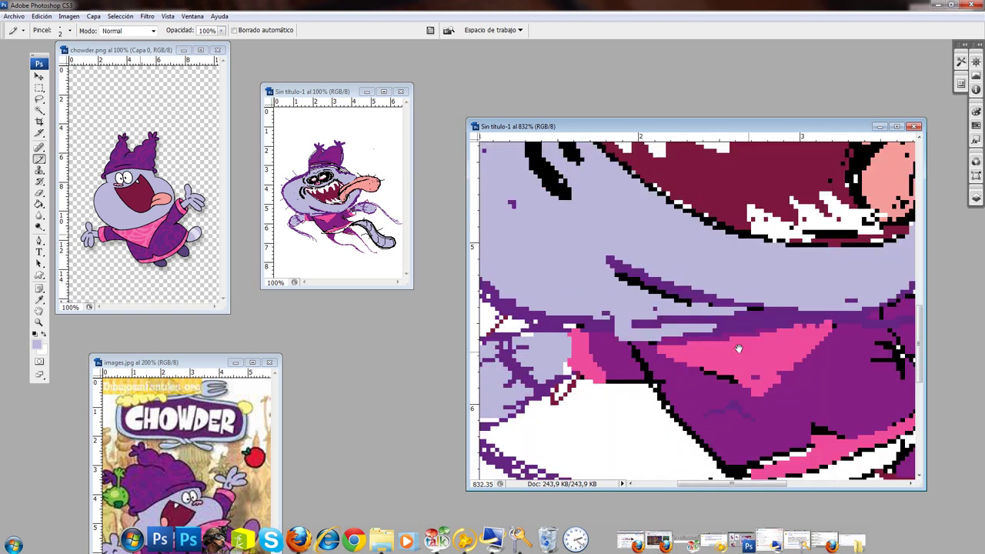
drag(738, 347, 774, 380)
key(bracketleft)
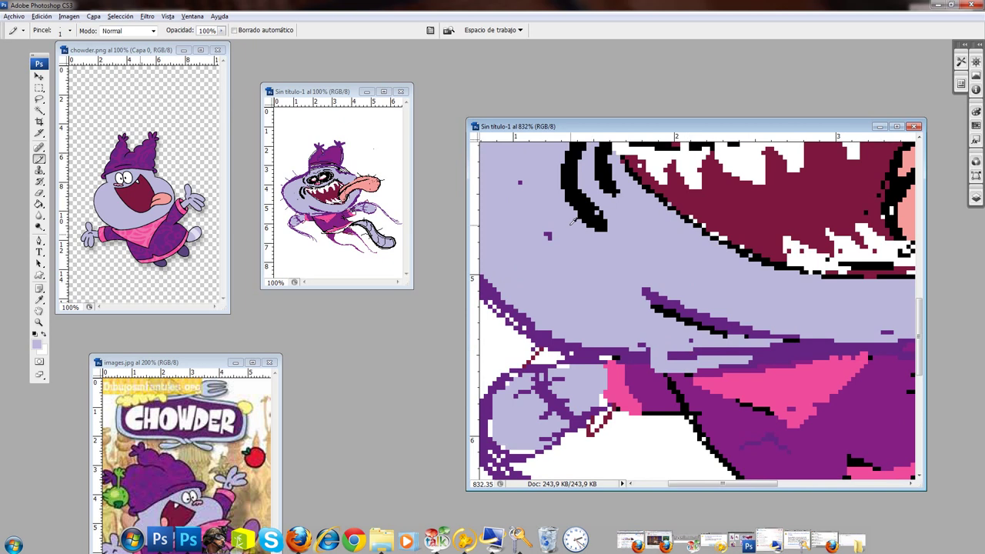
Draw trial black strokes on the left cheek, then undo them.
key(d)
mouse_move(571, 244)
mouse_down()
mouse_move(733, 398)
mouse_move(710, 444)
mouse_up()
drag(658, 334, 678, 440)
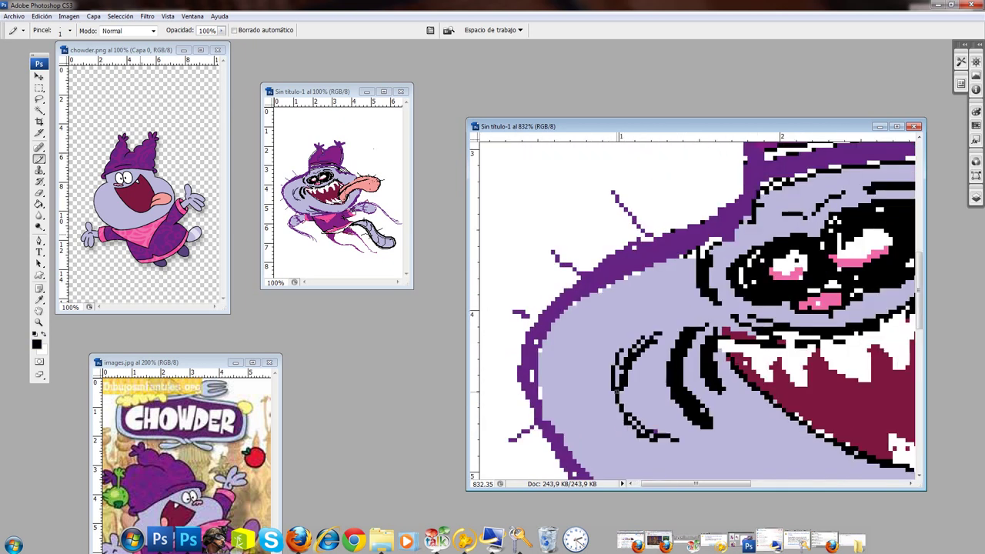
drag(618, 372, 639, 427)
key(ctrl+z)
key(ctrl+alt+z)
key(ctrl+alt+z)
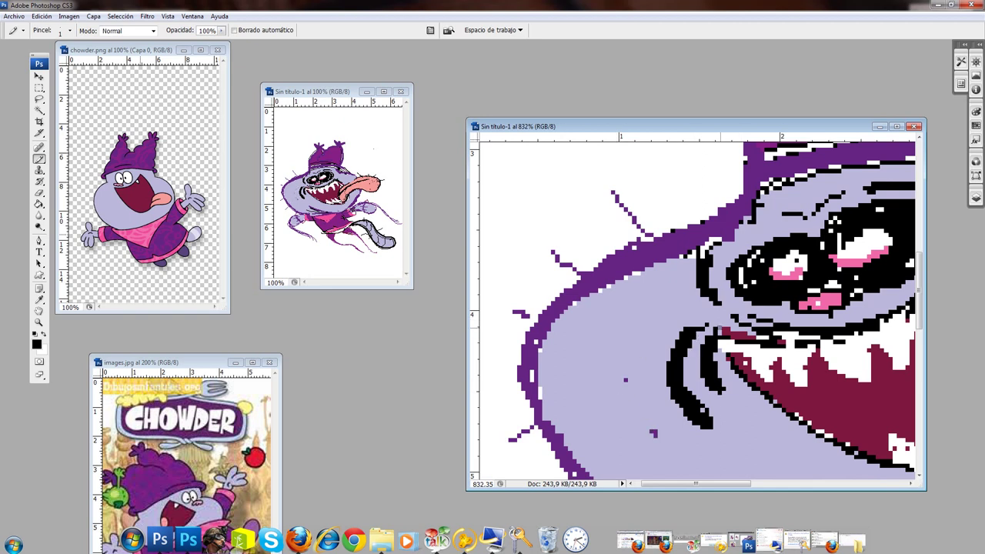
Paint purple shading over the black stroke by the mouth corner.
scroll(702, 355, down, 3)
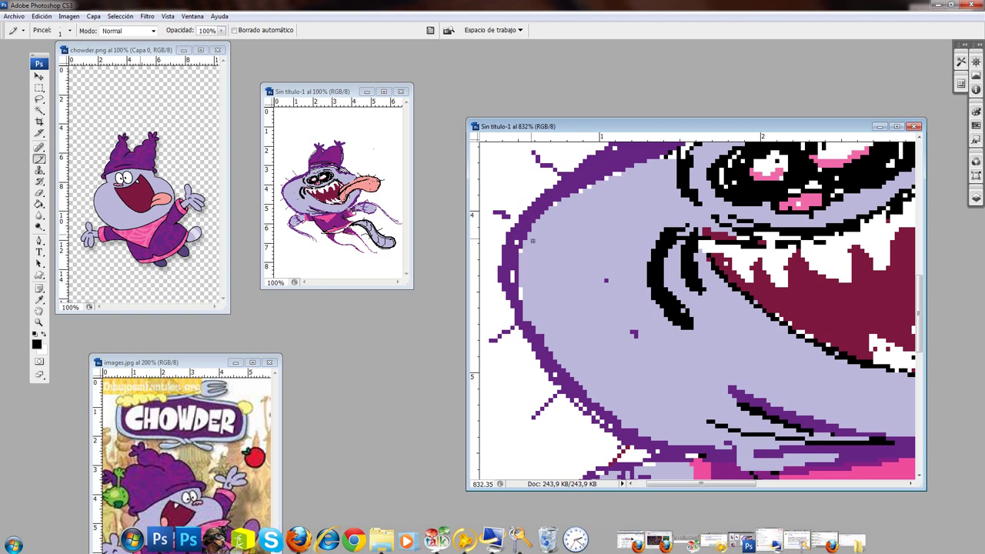
alt+click(673, 243)
drag(673, 245, 681, 306)
mouse_move(707, 263)
mouse_down()
mouse_move(697, 296)
mouse_move(732, 335)
mouse_up()
drag(796, 350, 747, 341)
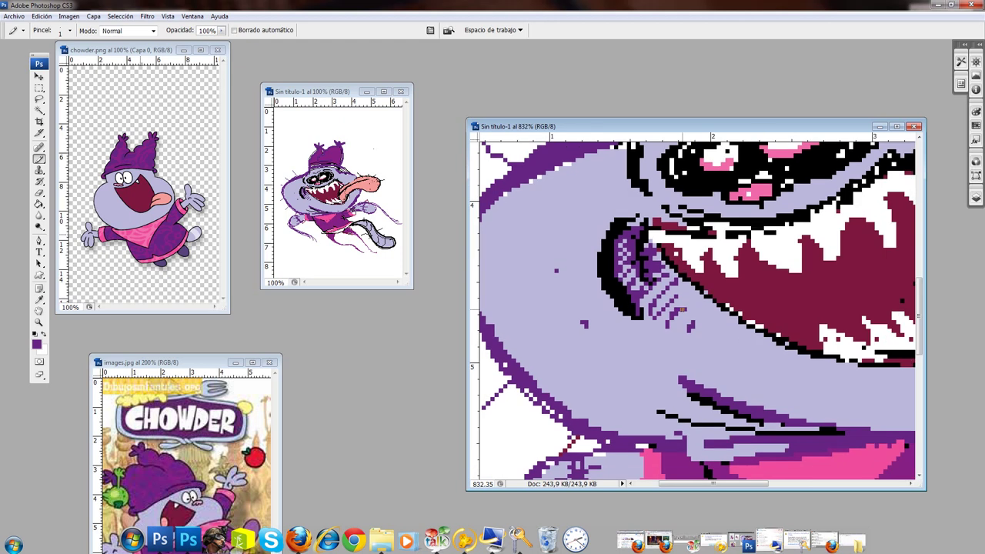
drag(676, 268, 643, 330)
drag(687, 309, 771, 360)
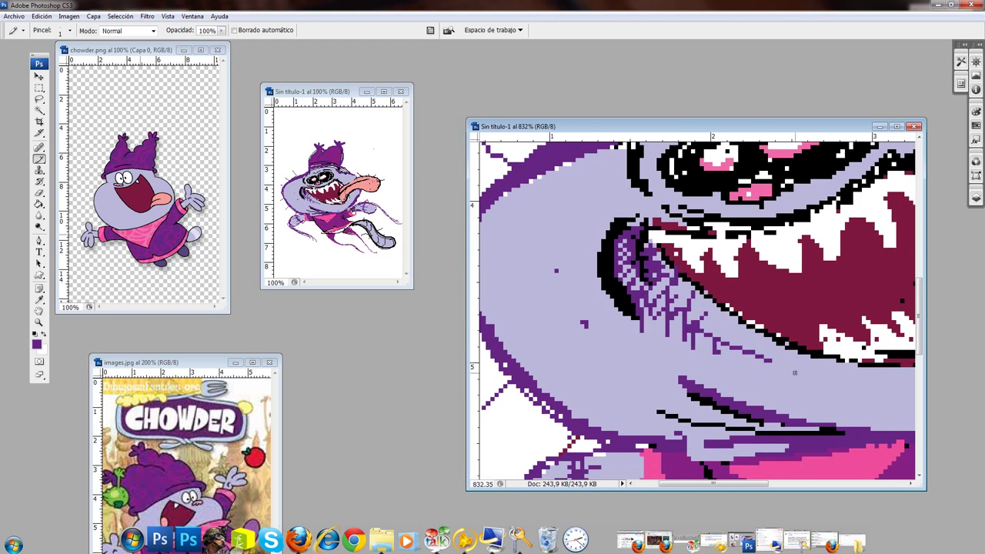
Add thin purple hatch strokes on the cheek and beside the tongue.
drag(796, 243, 722, 336)
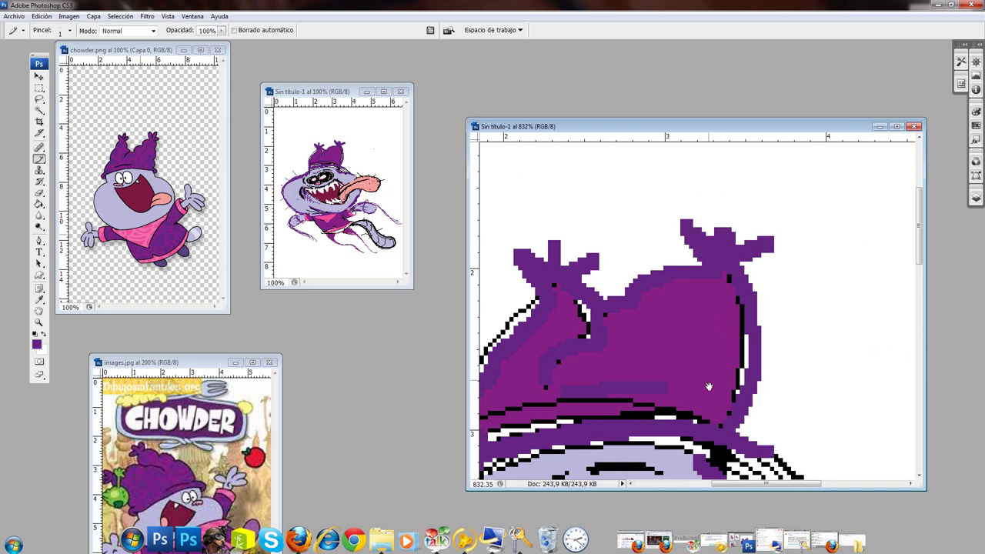
drag(708, 386, 728, 350)
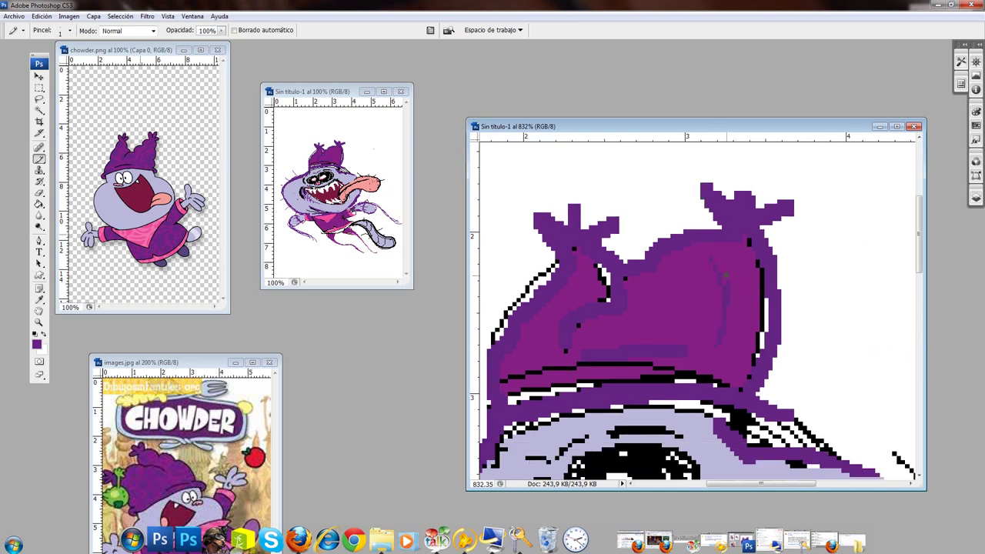
mouse_move(774, 362)
mouse_down()
mouse_move(702, 257)
mouse_move(773, 250)
mouse_up()
mouse_move(777, 260)
mouse_down()
mouse_move(708, 275)
mouse_move(782, 297)
mouse_move(743, 221)
mouse_up()
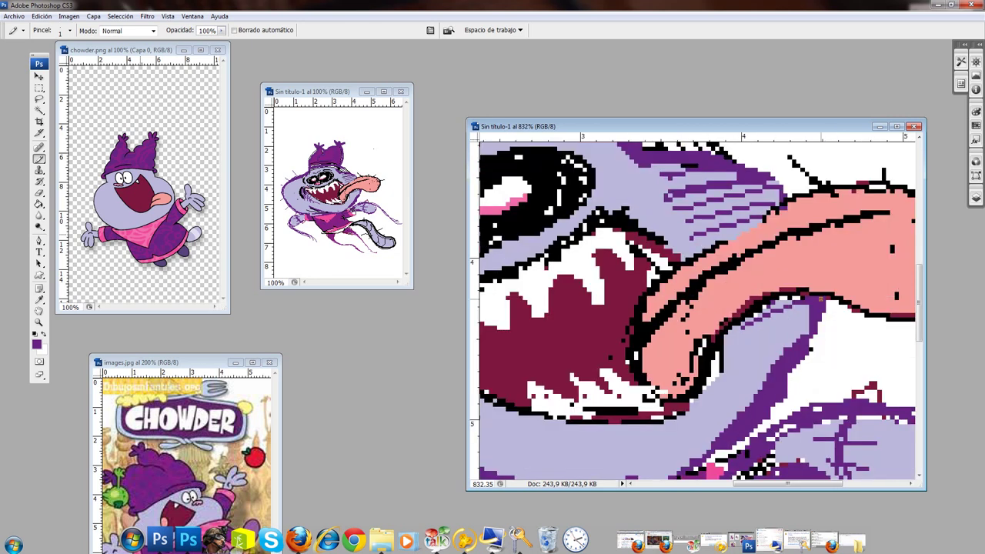
mouse_move(800, 315)
mouse_down()
mouse_move(736, 370)
mouse_move(782, 322)
mouse_up()
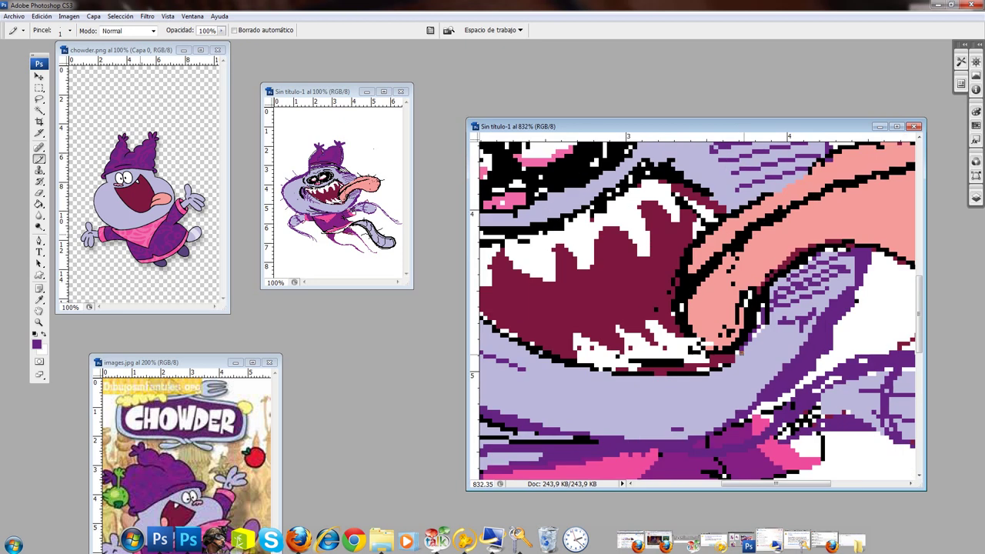
Zoom out to view the whole drawing at actual size.
key(z)
alt+click(747, 359)
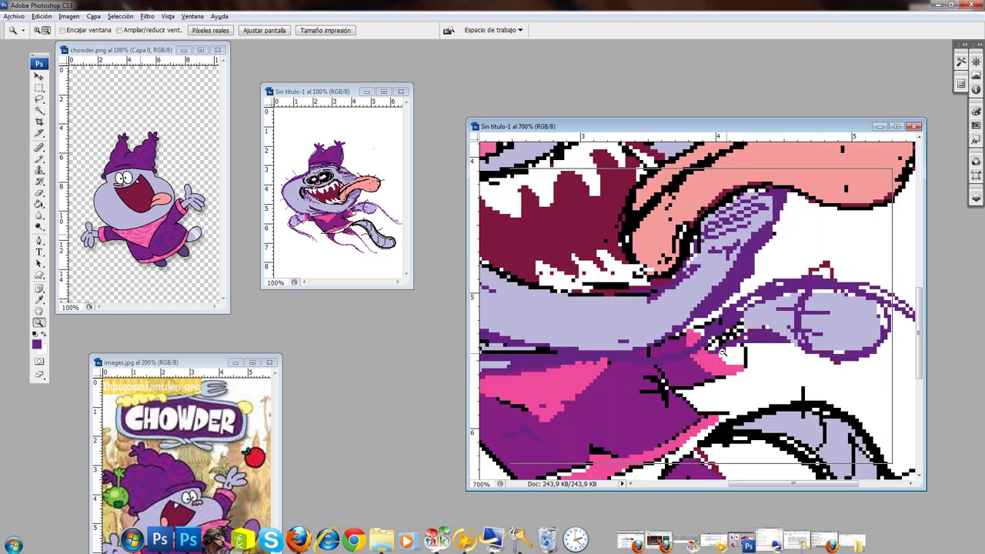
alt+click(722, 352)
alt+click(699, 313)
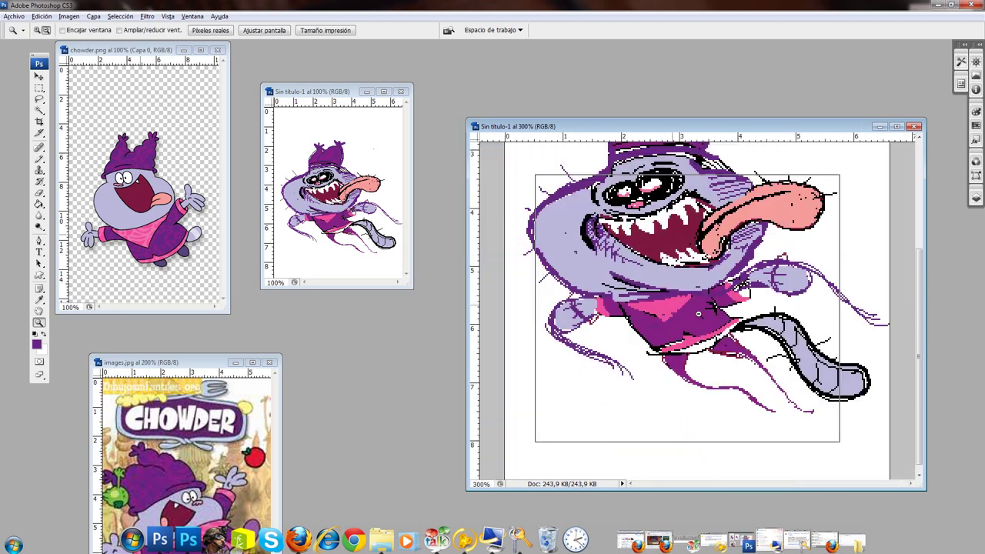
alt+click(699, 314)
alt+click(784, 406)
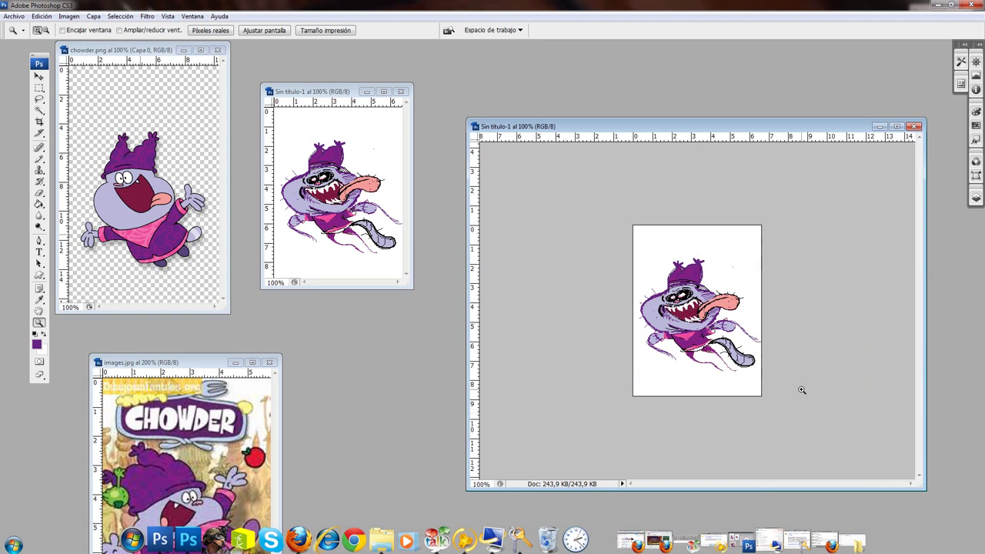
Select the Chowder figure, nudge it left and two pixels up, then deselect.
key(m)
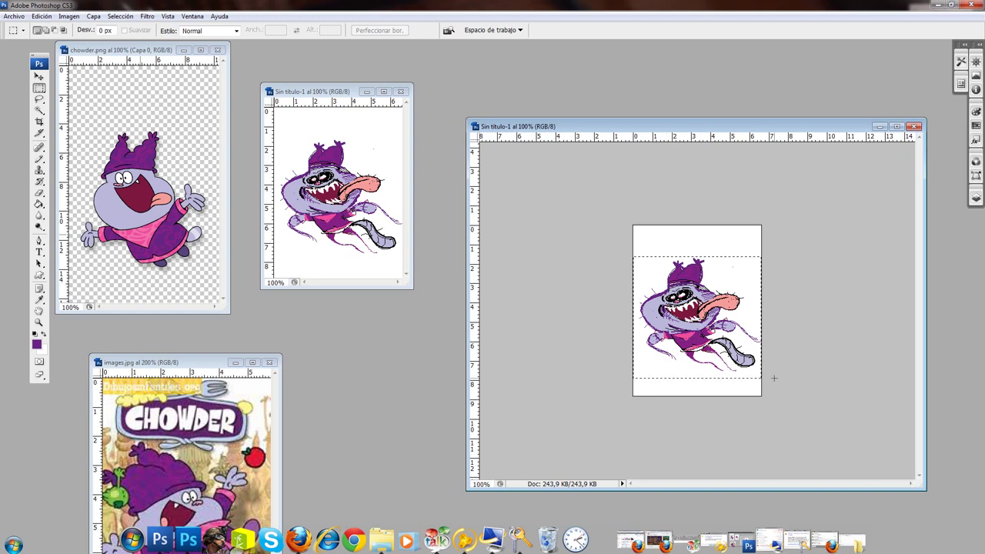
mouse_move(701, 342)
mouse_down()
mouse_move(770, 381)
mouse_move(791, 353)
mouse_up()
key(v)
key(Left)
key(Left)
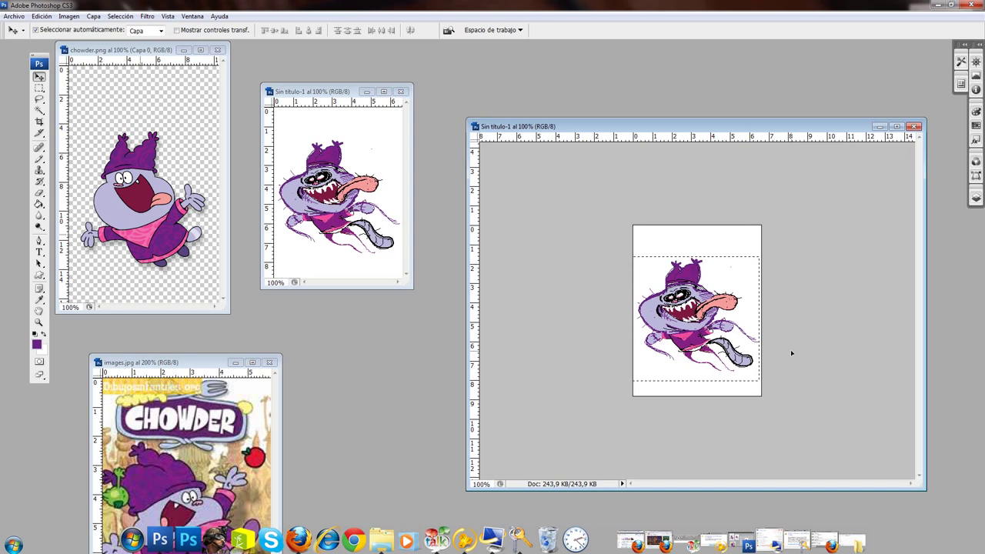
key(Right)
key(Right)
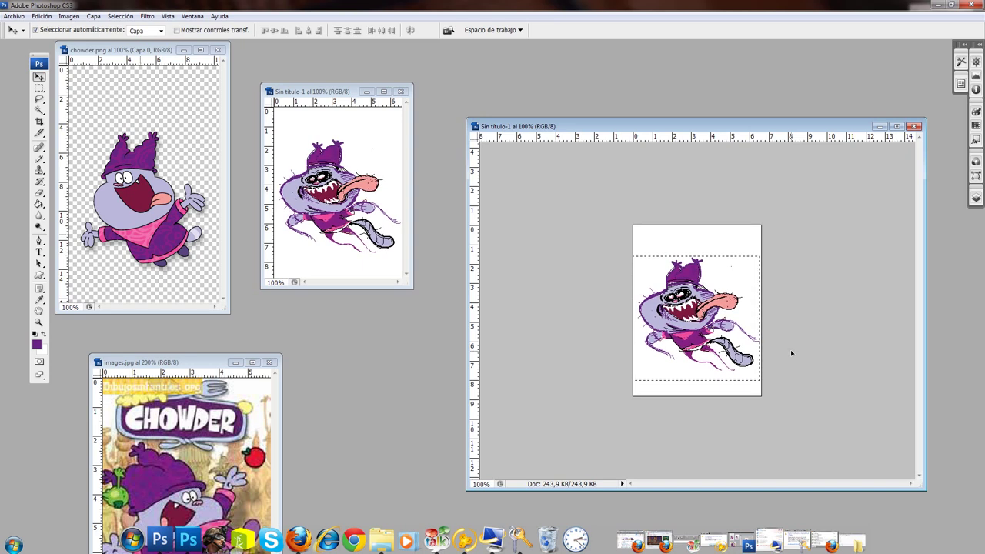
key(Up)
key(Up)
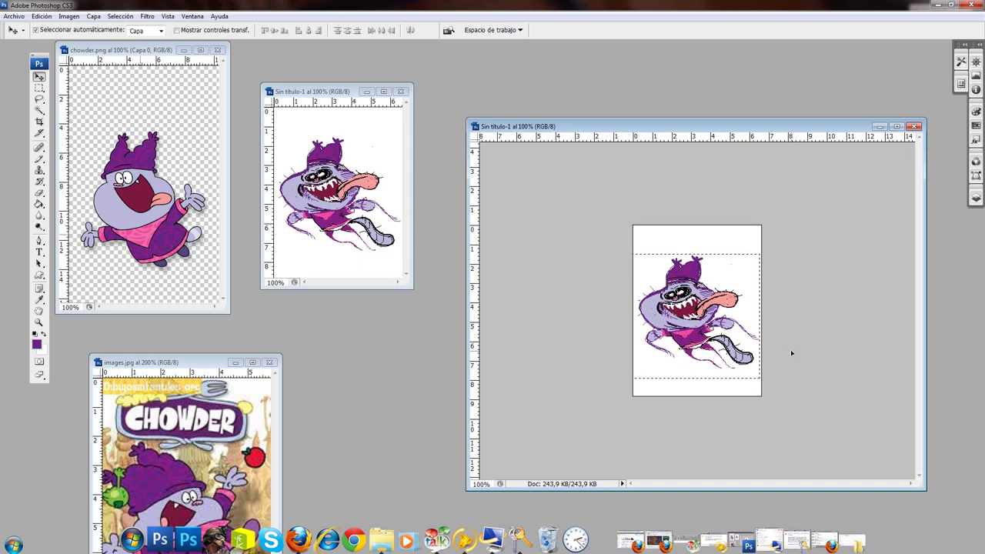
key(Up)
key(ctrl+d)
Zoom in closely on Chowder's face.
key(z)
drag(653, 282, 819, 330)
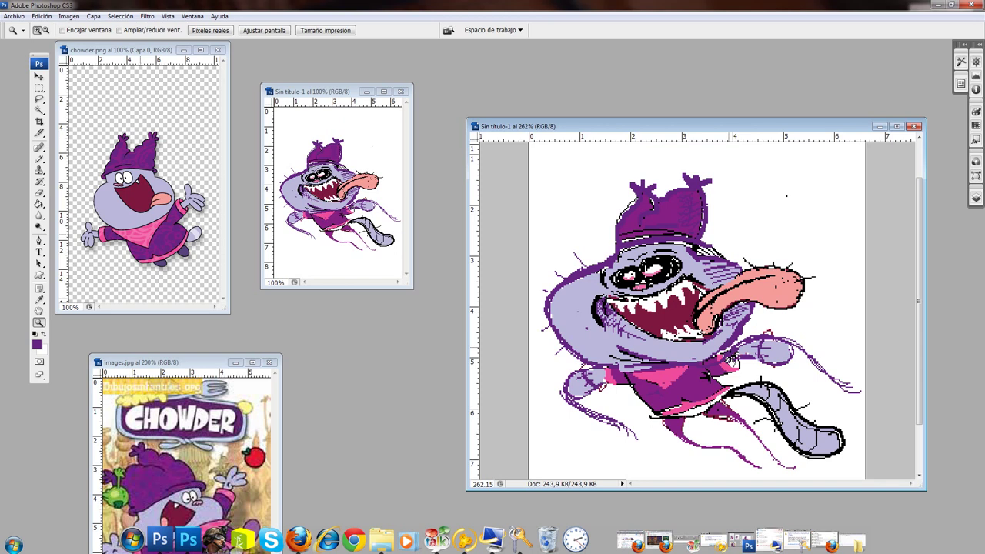
drag(616, 277, 739, 338)
alt+click(686, 350)
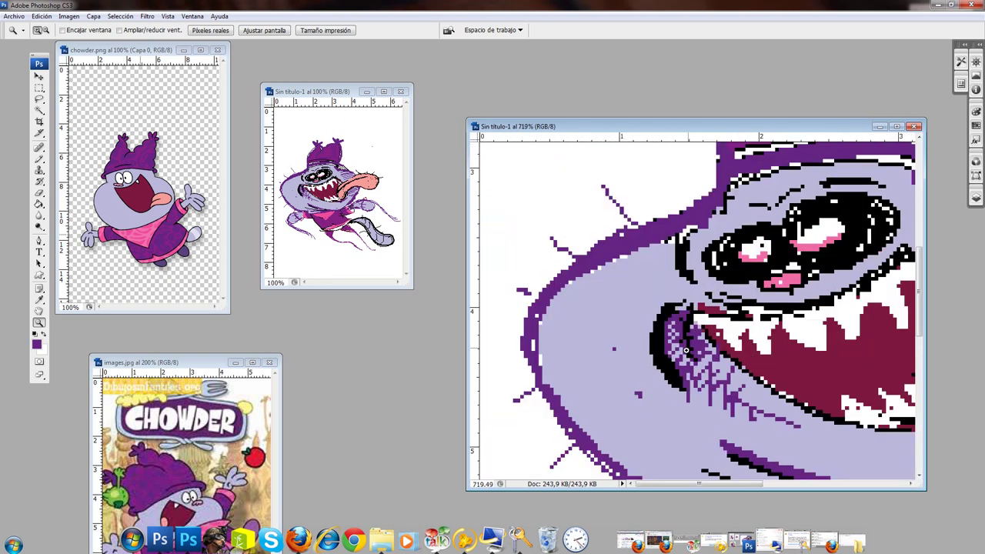
key(b)
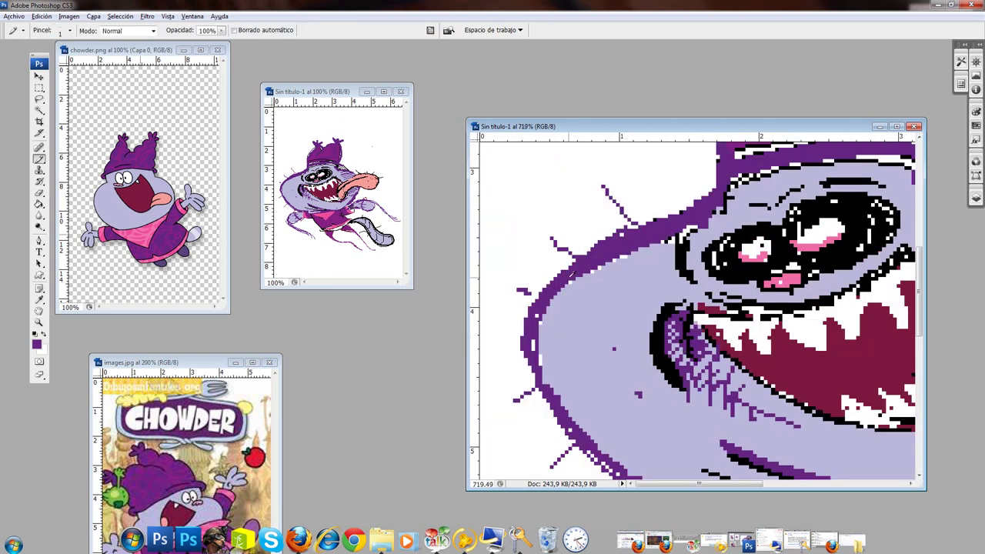
Draw purple strokes along the mouth's left edge and across the maroon interior.
drag(658, 314, 655, 377)
mouse_move(656, 314)
mouse_down()
mouse_move(640, 360)
mouse_move(667, 397)
mouse_move(693, 407)
mouse_up()
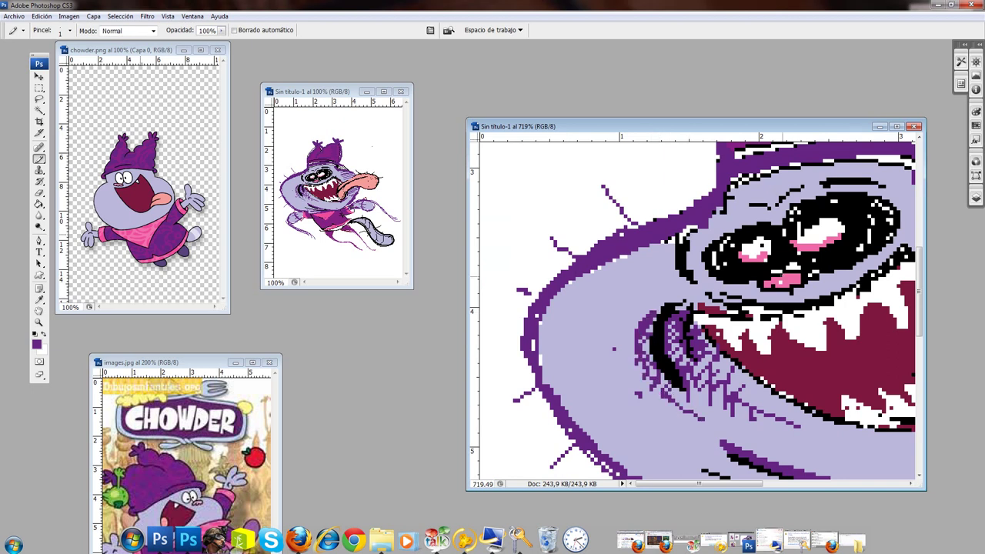
drag(784, 306, 642, 332)
mouse_move(788, 184)
mouse_down()
mouse_move(685, 223)
mouse_move(708, 222)
mouse_up()
mouse_move(651, 377)
mouse_down()
mouse_move(728, 377)
mouse_move(665, 295)
mouse_up()
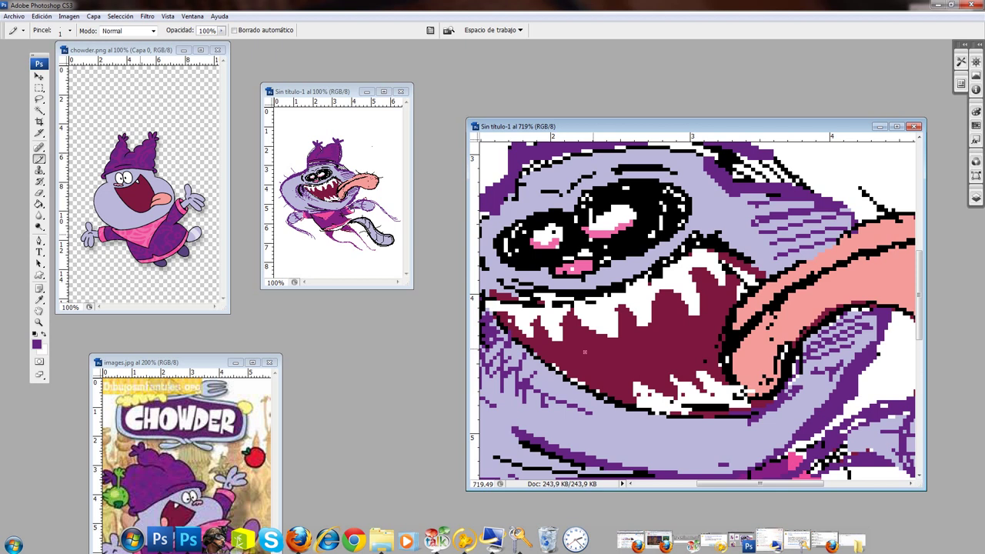
drag(585, 352, 681, 350)
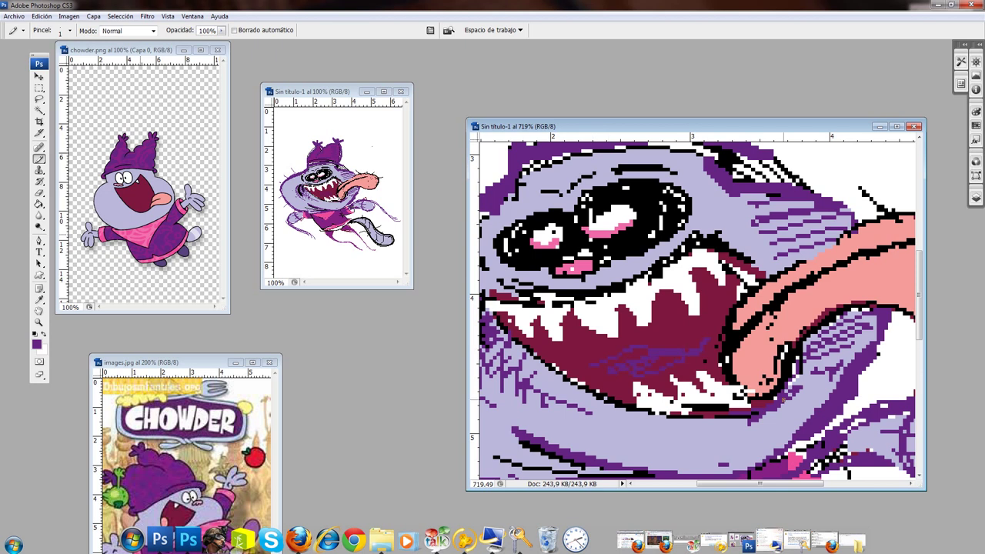